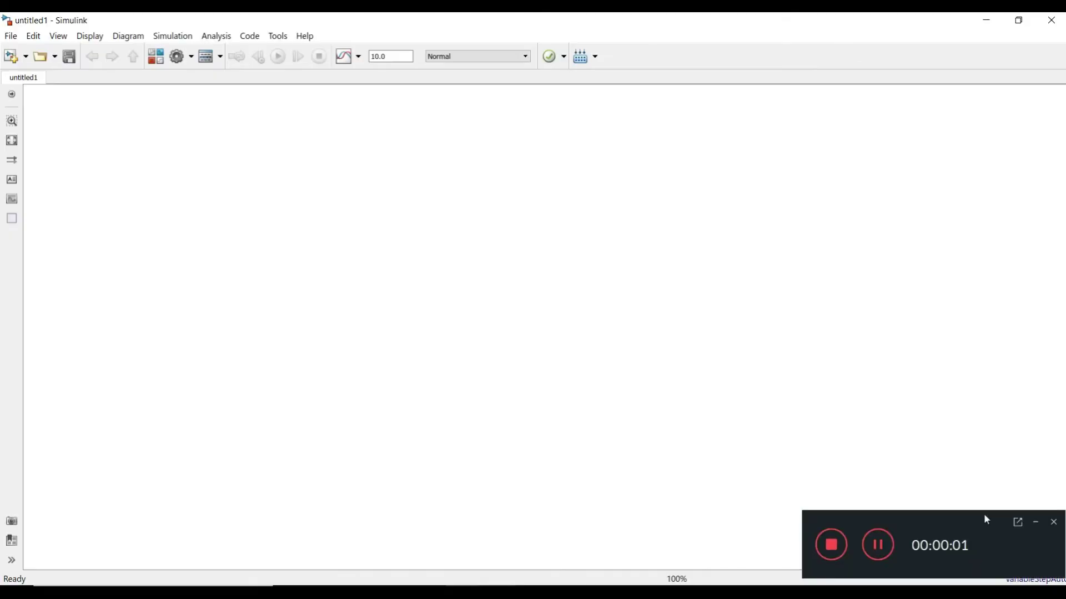
Step: Search the block library for igbt and add the IGBT/Diode block to the untitled1 model
{"action": "left_click", "coordinate": [1036, 522]}
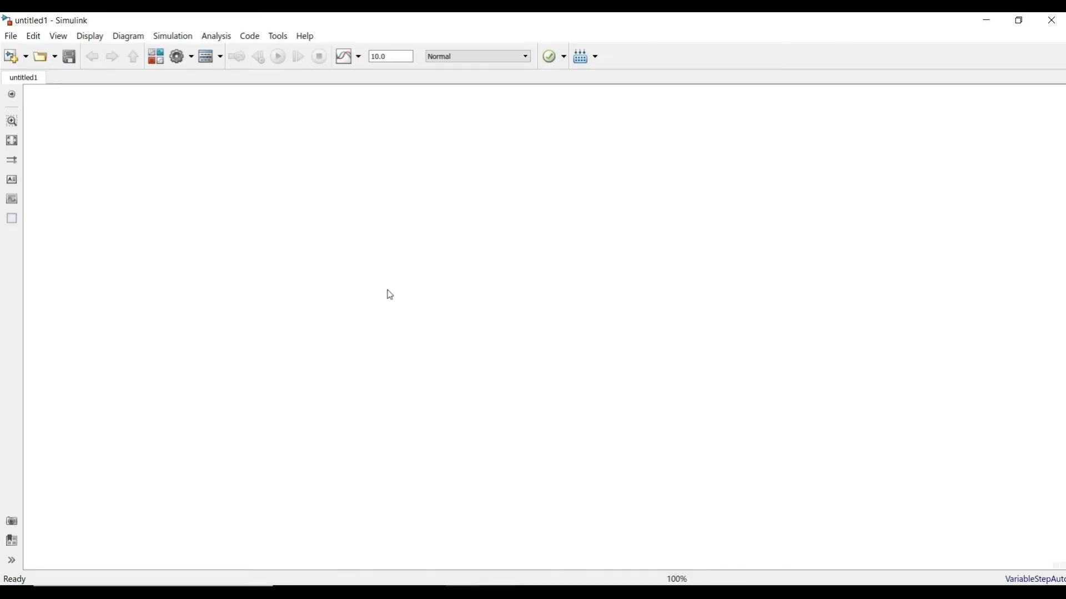
{"action": "left_click", "coordinate": [157, 60]}
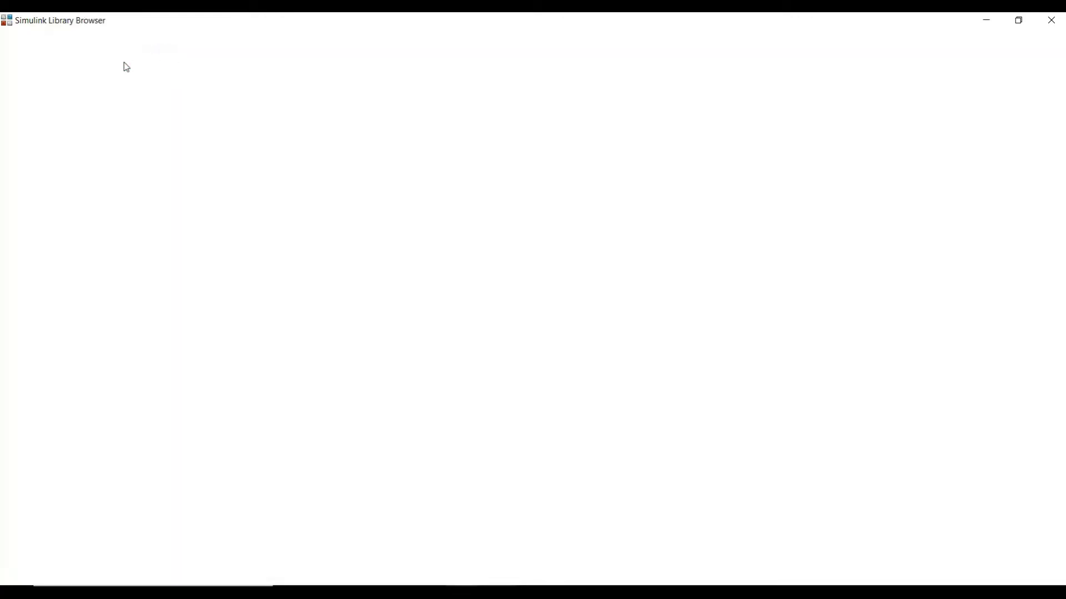
{"action": "left_click", "coordinate": [103, 40]}
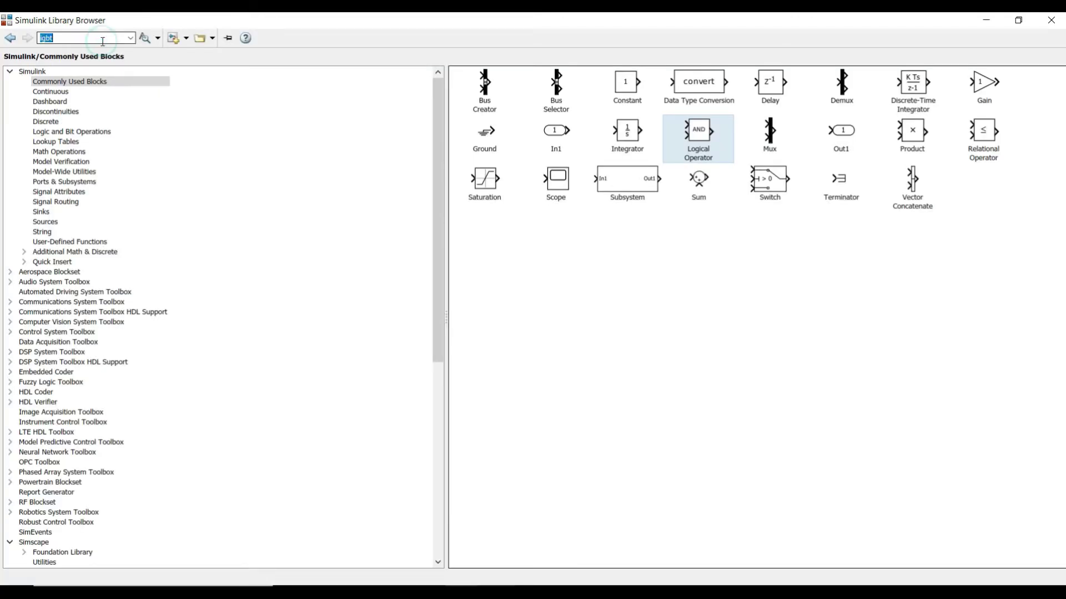
{"action": "key", "text": "Return"}
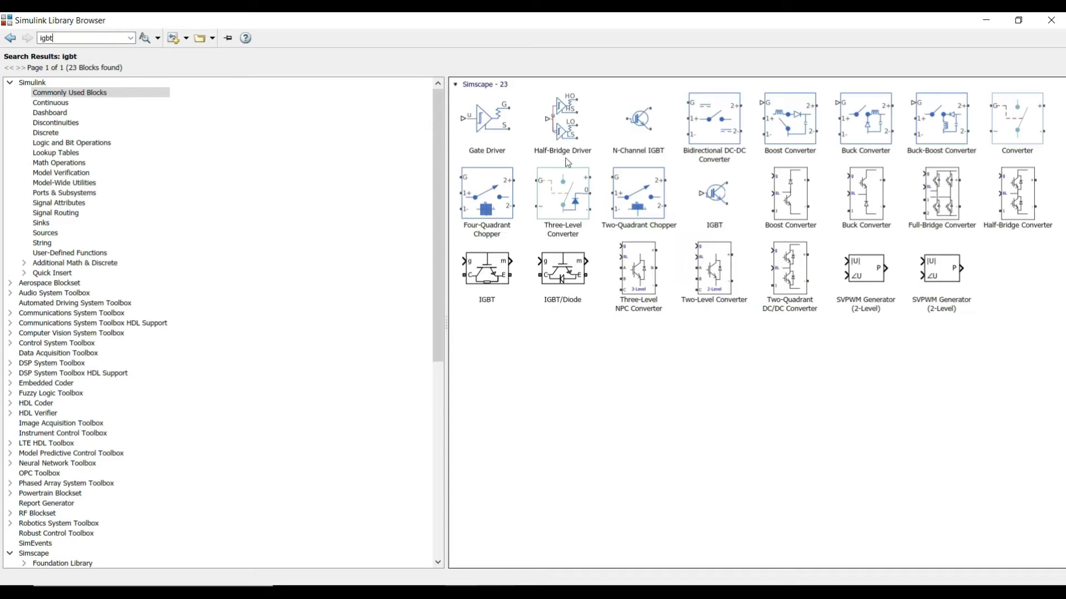
{"action": "left_click", "coordinate": [582, 269]}
{"action": "right_click", "coordinate": [581, 268]}
{"action": "key", "text": "Escape"}
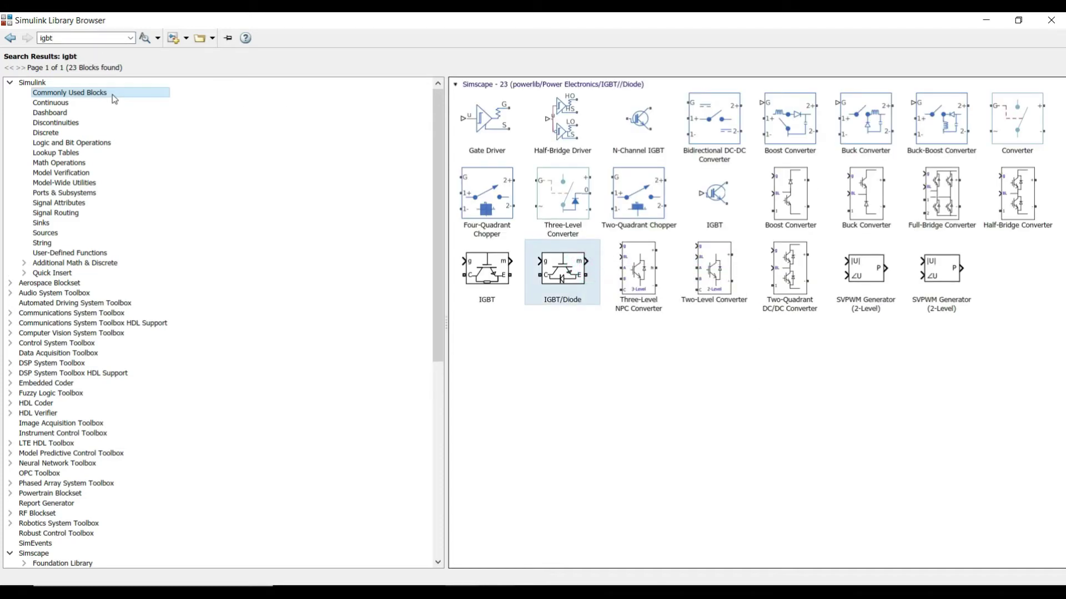
Step: Add the Logical Operator, Relational Operator and Scope from the Commonly Used Blocks library to the model
{"action": "left_click", "coordinate": [66, 93]}
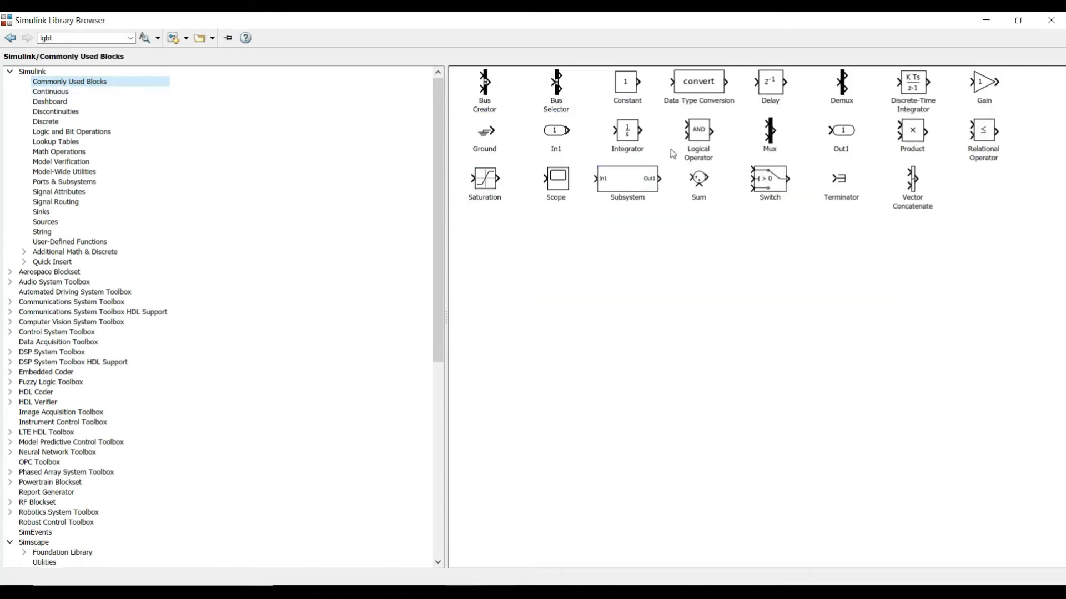
{"action": "right_click", "coordinate": [710, 149]}
{"action": "key", "text": "Escape"}
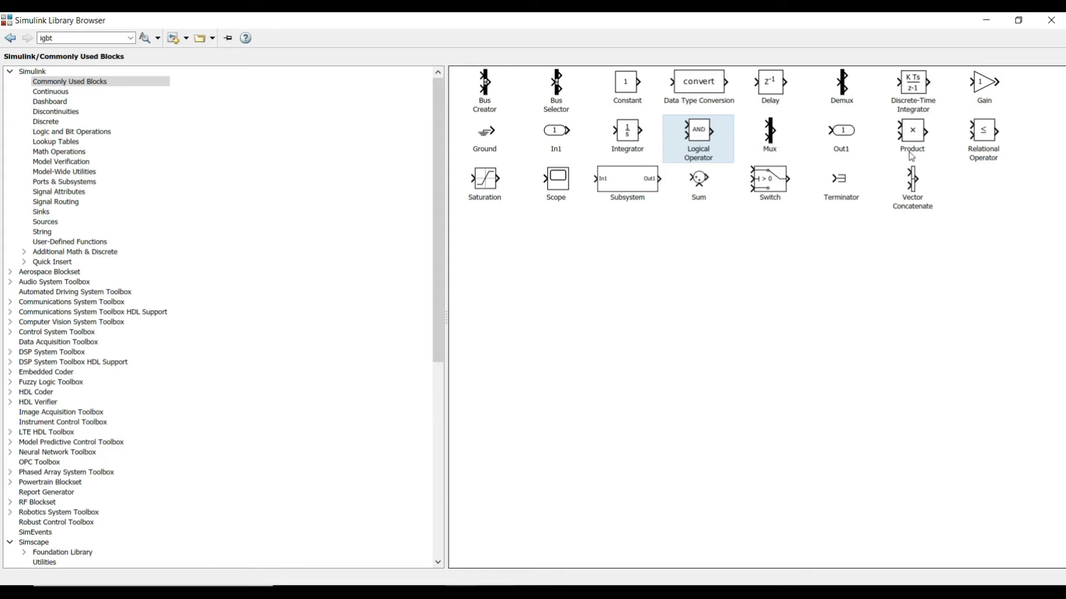
{"action": "right_click", "coordinate": [985, 135]}
{"action": "key", "text": "Escape"}
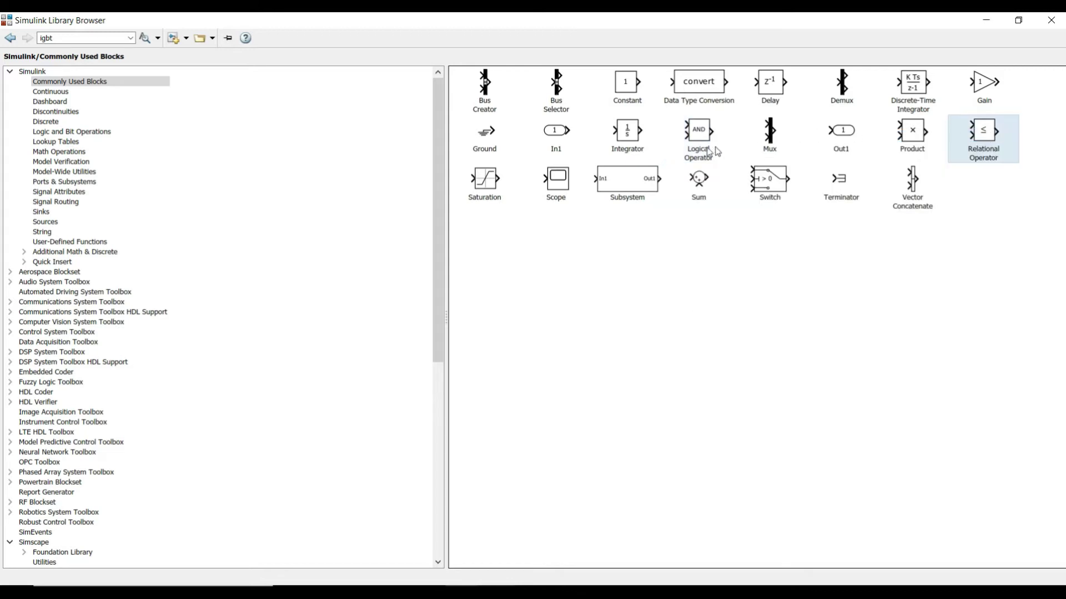
{"action": "right_click", "coordinate": [564, 180]}
{"action": "key", "text": "Escape"}
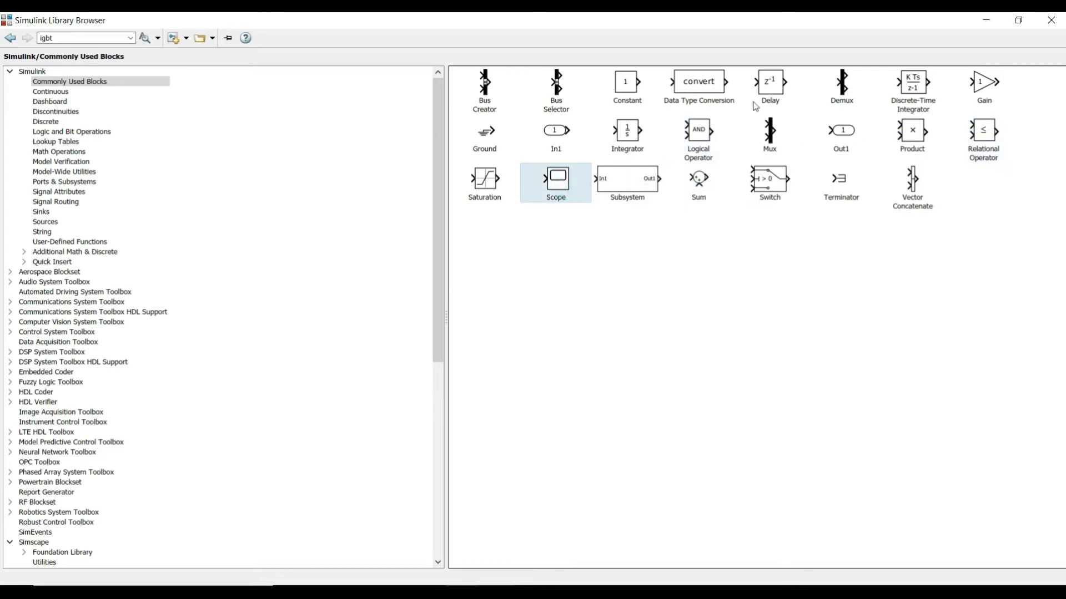
Step: Add a DC Voltage Source from the Simscape Power Systems Specialized Technology Electrical Sources library to the model
{"action": "scroll", "coordinate": [129, 282], "scroll_direction": "down", "scroll_amount": 8}
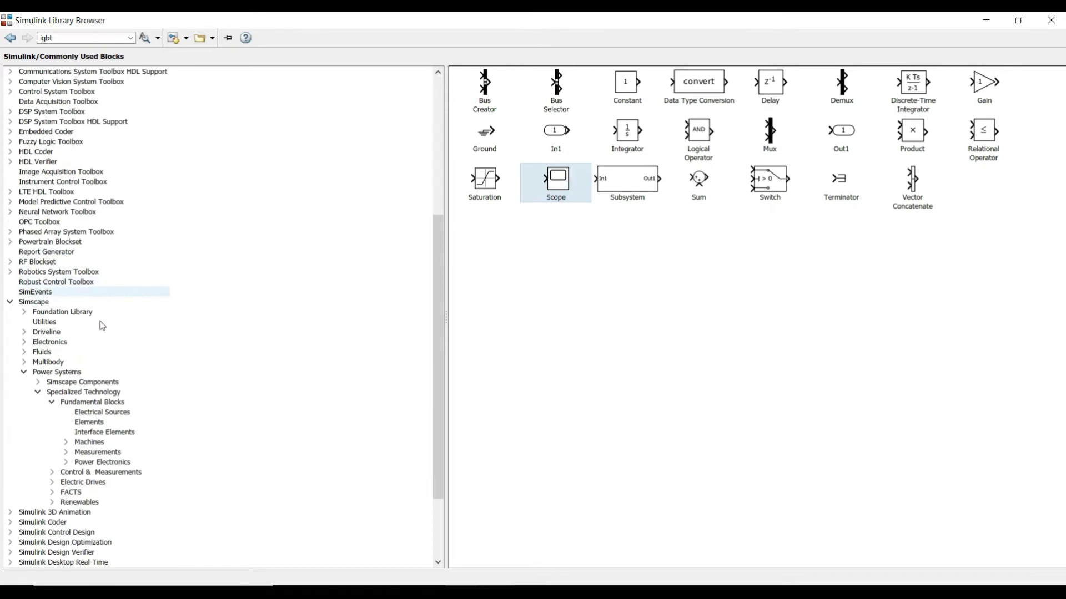
{"action": "left_click", "coordinate": [50, 303]}
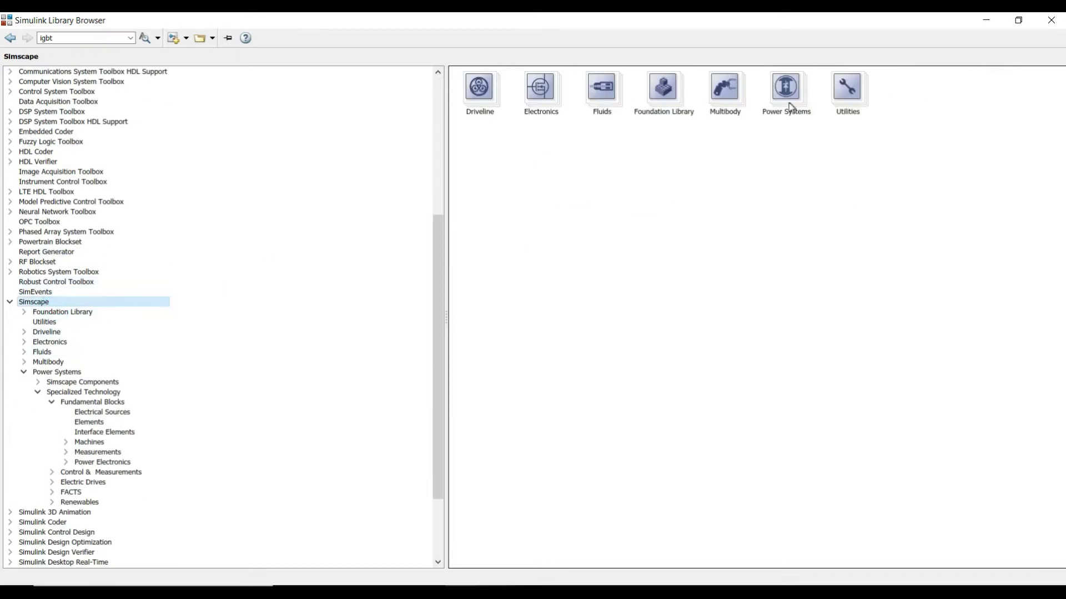
{"action": "double_click", "coordinate": [792, 107]}
{"action": "double_click", "coordinate": [559, 94]}
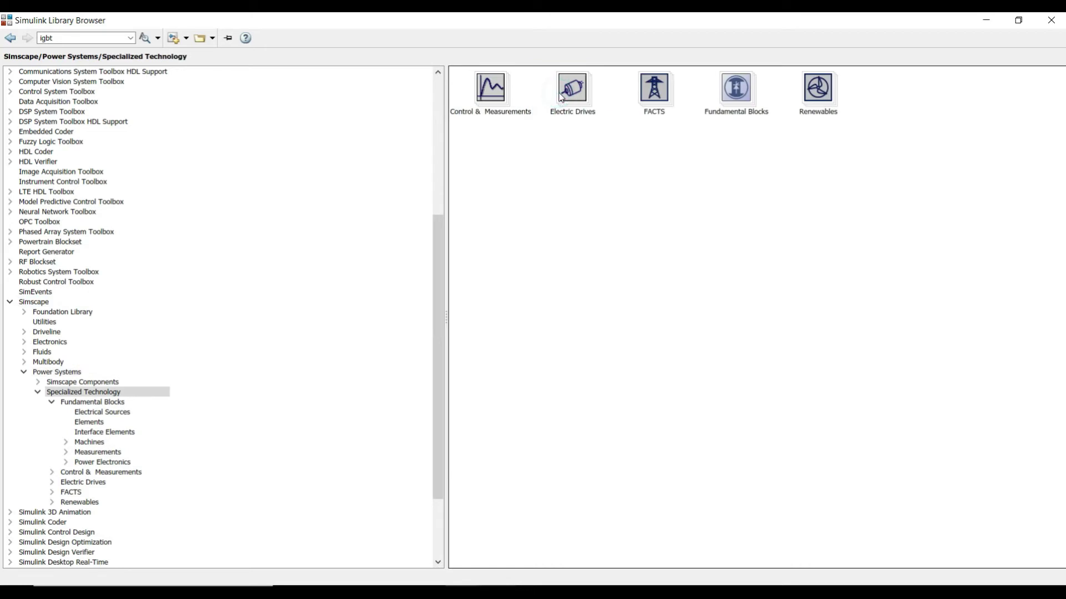
{"action": "double_click", "coordinate": [743, 87]}
{"action": "double_click", "coordinate": [494, 105]}
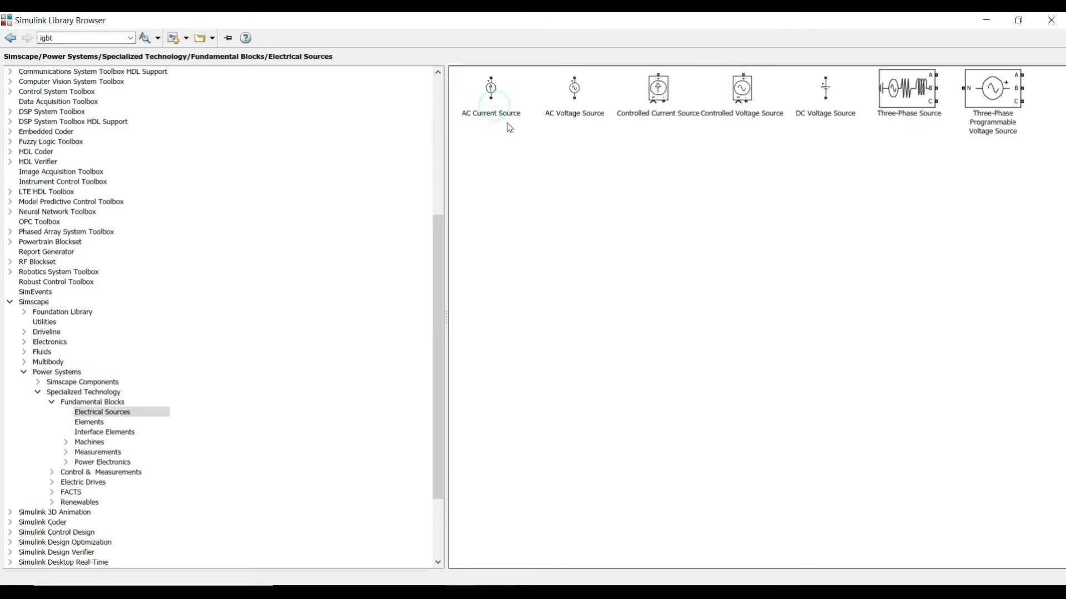
{"action": "left_click", "coordinate": [821, 91]}
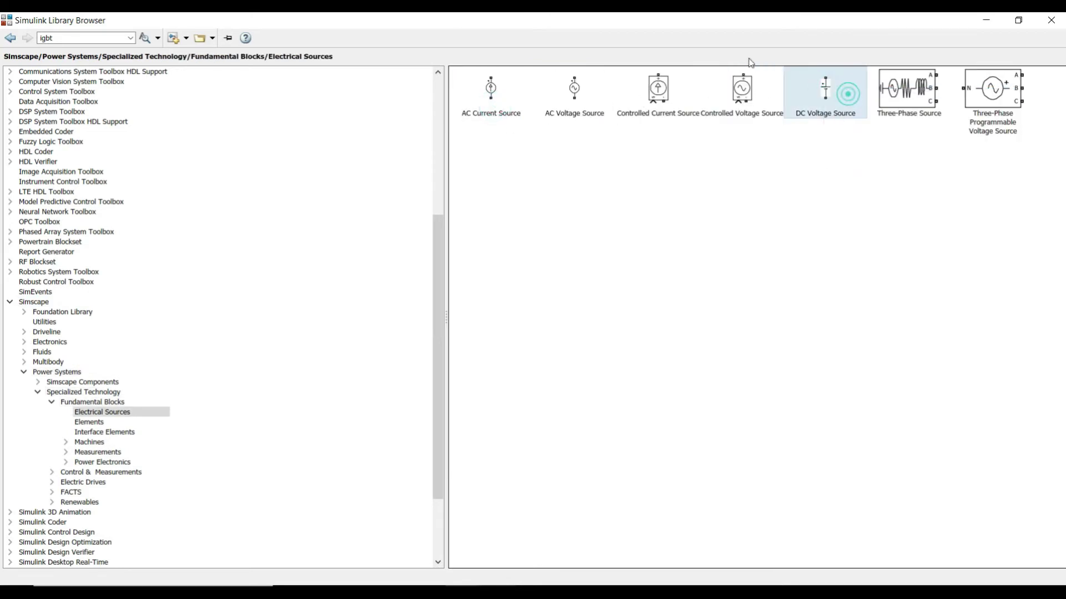
Step: Add the Series RLC Branch and Series RLC Load blocks from the Fundamental Blocks Elements library to the model
{"action": "left_click", "coordinate": [10, 38]}
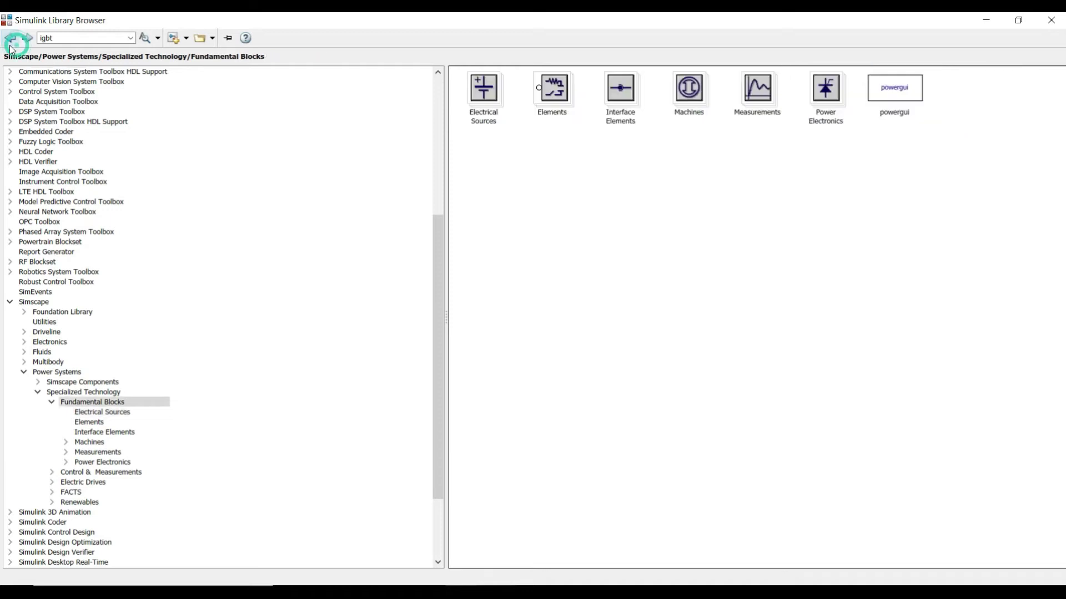
{"action": "left_click", "coordinate": [559, 89]}
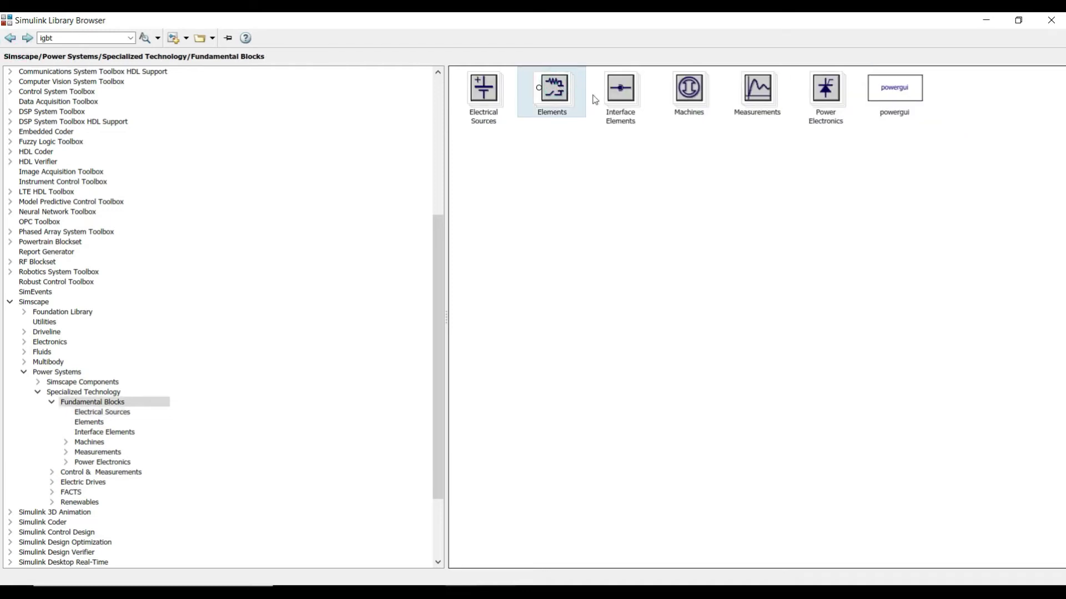
{"action": "double_click", "coordinate": [555, 97]}
{"action": "right_click", "coordinate": [593, 183]}
{"action": "key", "text": "Escape"}
{"action": "left_click", "coordinate": [662, 183]}
{"action": "right_click", "coordinate": [662, 184]}
{"action": "key", "text": "Escape"}
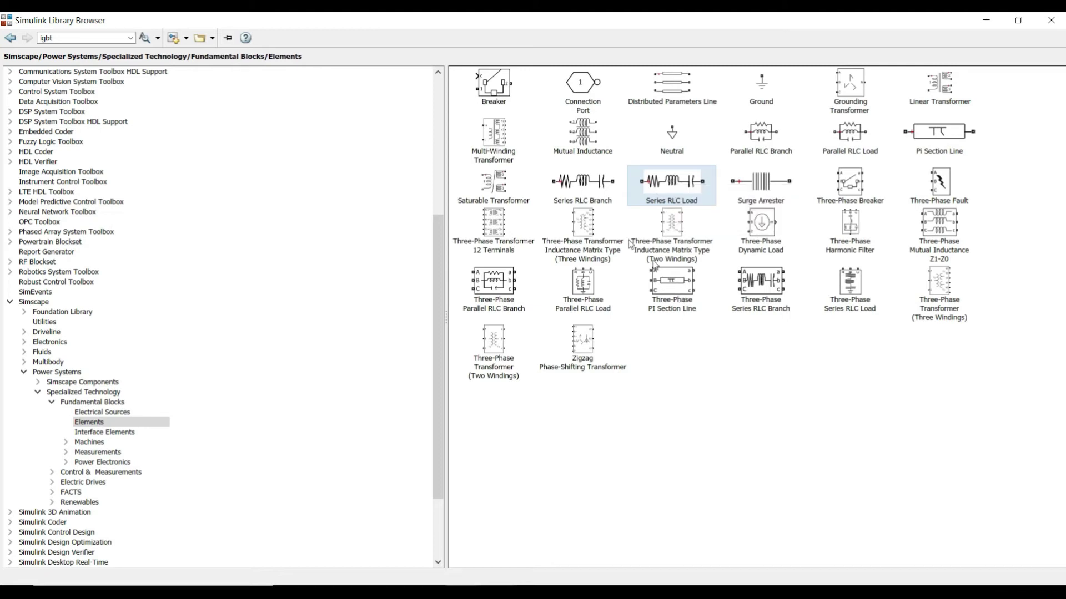
Step: Add a Voltage Measurement block from the Fundamental Blocks Measurements library and close the library browser
{"action": "left_click", "coordinate": [12, 43]}
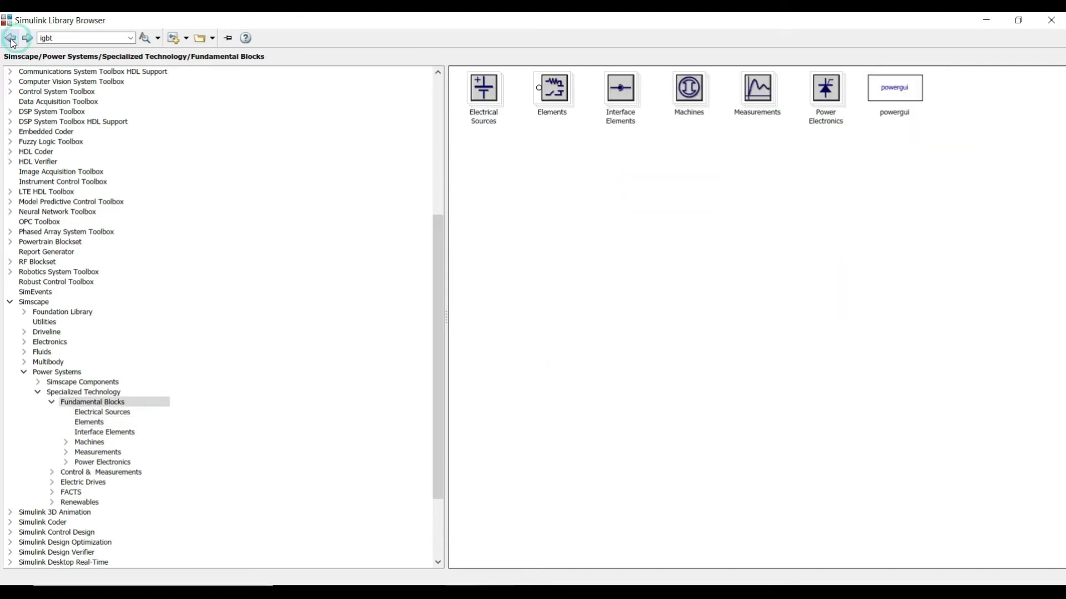
{"action": "double_click", "coordinate": [756, 94]}
{"action": "left_click", "coordinate": [631, 149]}
{"action": "right_click", "coordinate": [623, 148]}
{"action": "left_click", "coordinate": [639, 153]}
{"action": "scroll", "coordinate": [237, 136], "scroll_direction": "up", "scroll_amount": 8}
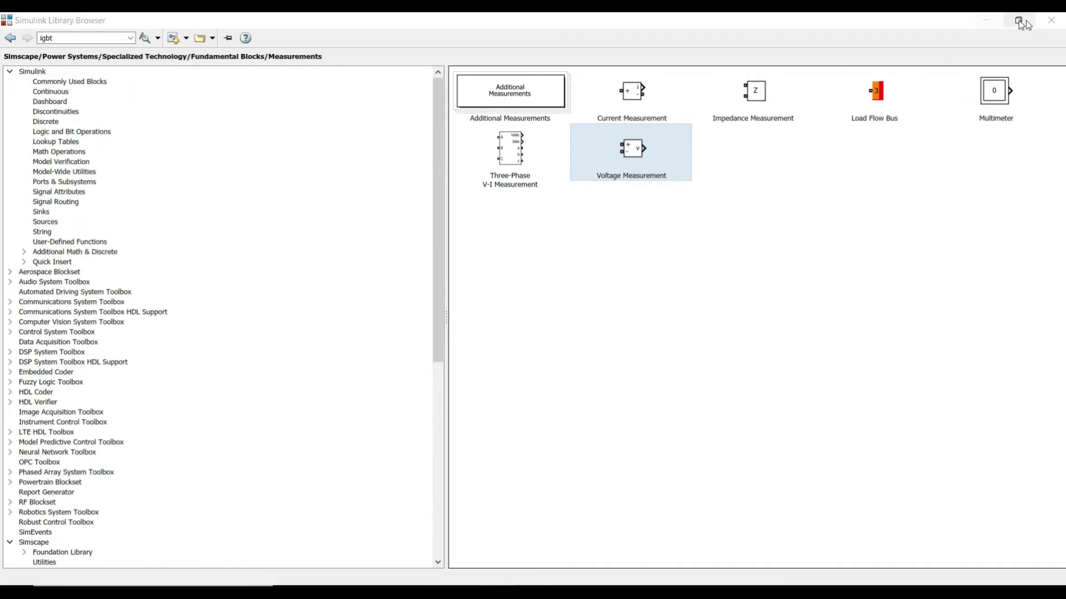
{"action": "left_click", "coordinate": [1051, 20]}
Step: Spread the stacked blocks apart across the canvas, leaving room in the middle for the IGBT bridge
{"action": "left_click_drag", "start_coordinate": [549, 323], "coordinate": [868, 330]}
{"action": "left_click_drag", "start_coordinate": [543, 327], "coordinate": [489, 346]}
{"action": "left_click_drag", "start_coordinate": [545, 325], "coordinate": [774, 201]}
{"action": "left_click_drag", "start_coordinate": [546, 331], "coordinate": [337, 258]}
Step: Rotate the IGBT/Diode block upright and duplicate it into four blocks arranged two by two
{"action": "left_click_drag", "start_coordinate": [541, 326], "coordinate": [599, 340]}
{"action": "key", "text": "ctrl+r"}
{"action": "left_click_drag", "start_coordinate": [598, 298], "coordinate": [689, 298]}
{"action": "key", "text": "ctrl+c"}
{"action": "key", "text": "ctrl+v"}
{"action": "left_click_drag", "start_coordinate": [698, 369], "coordinate": [697, 390]}
Step: Wire the four IGBT/Diode blocks into a full bridge and align the upper IGBT of the second leg with the lower one
{"action": "left_click_drag", "start_coordinate": [586, 421], "coordinate": [686, 419]}
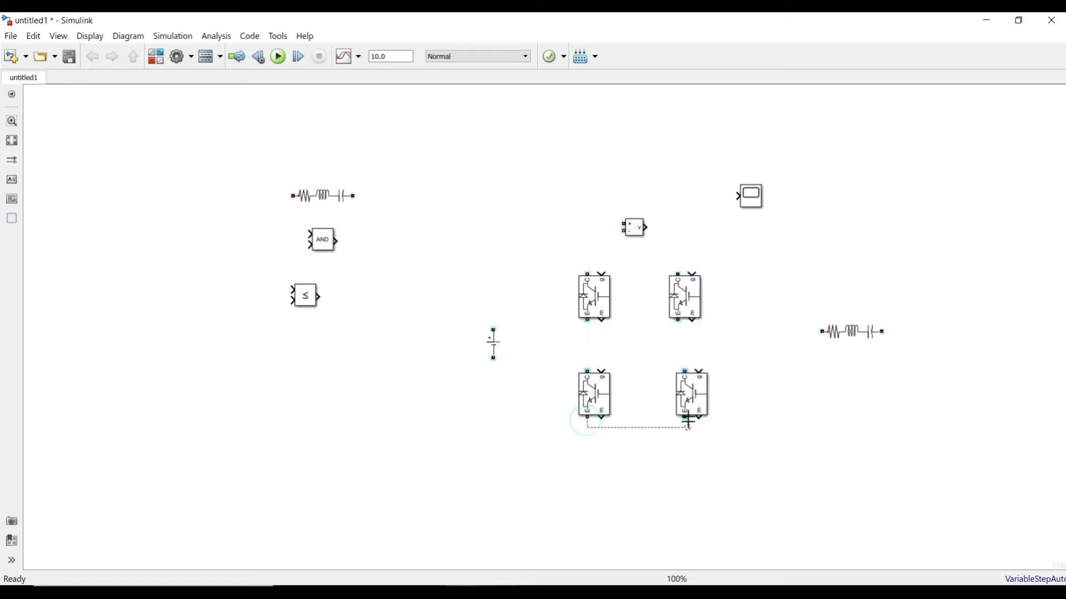
{"action": "mouse_move", "coordinate": [589, 273]}
{"action": "left_mouse_down"}
{"action": "mouse_move", "coordinate": [668, 259]}
{"action": "mouse_move", "coordinate": [678, 273]}
{"action": "left_mouse_up"}
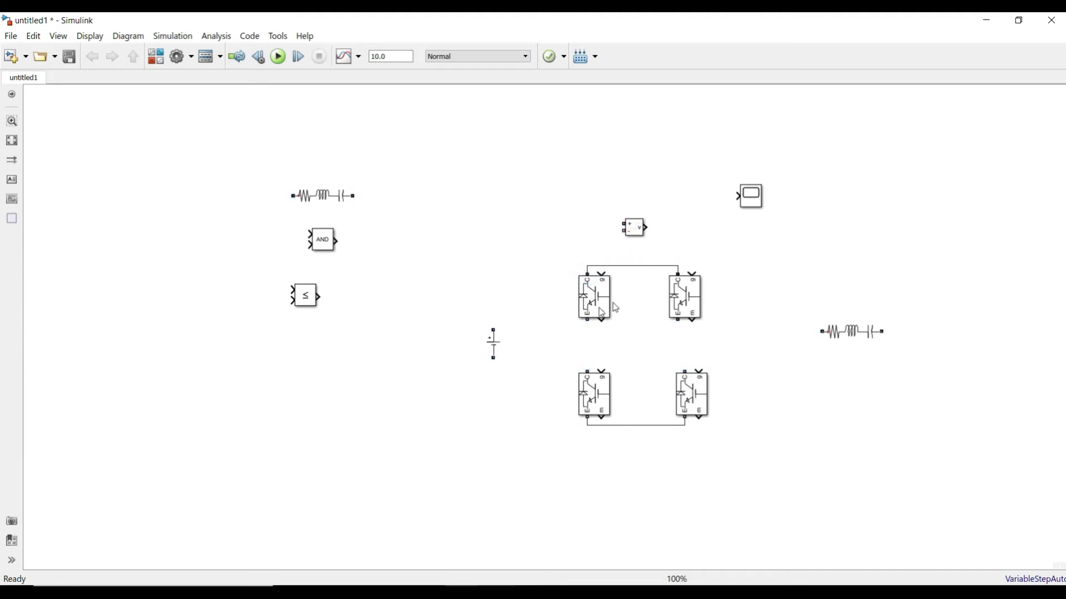
{"action": "left_click_drag", "start_coordinate": [590, 318], "coordinate": [587, 372]}
{"action": "left_click_drag", "start_coordinate": [678, 321], "coordinate": [684, 373]}
{"action": "left_click_drag", "start_coordinate": [687, 304], "coordinate": [693, 304]}
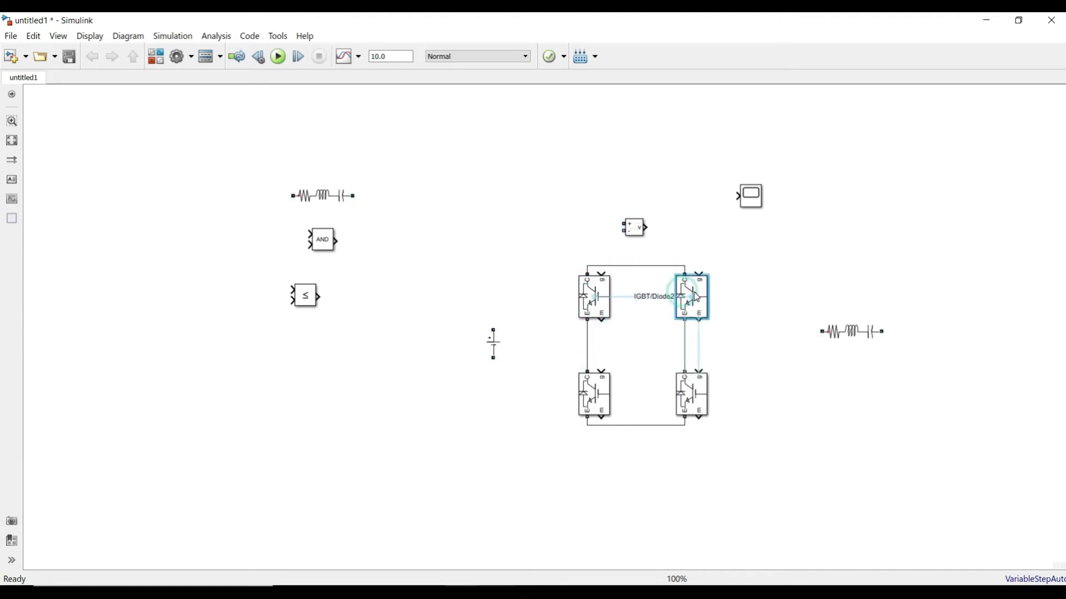
Step: Set the Series RLC Branch to branch type R with a resistance of 10 ohms
{"action": "left_click", "coordinate": [838, 325]}
{"action": "double_click", "coordinate": [838, 325]}
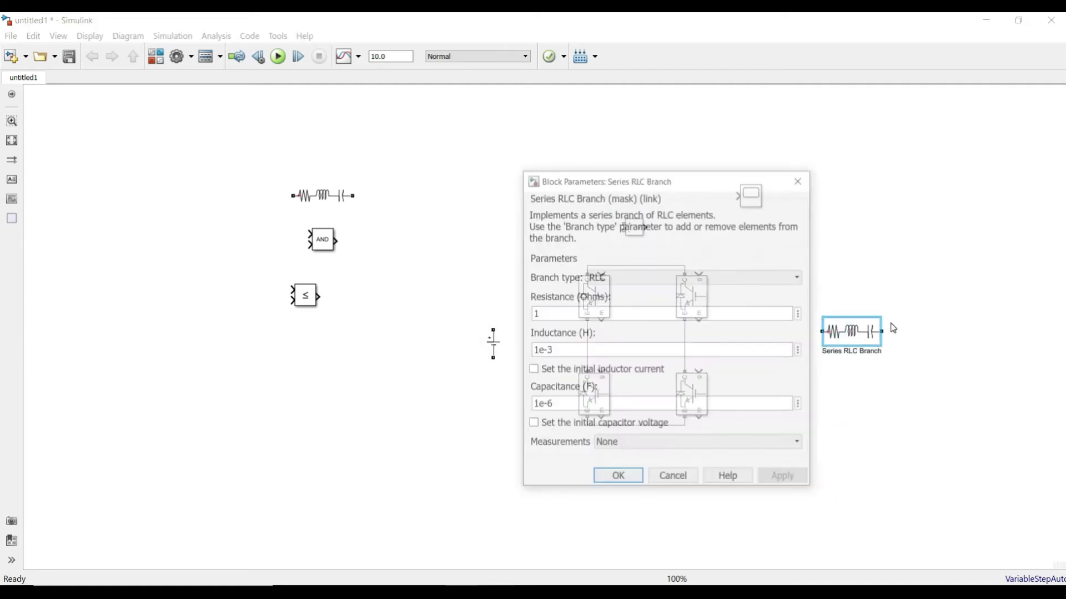
{"action": "double_click", "coordinate": [683, 313]}
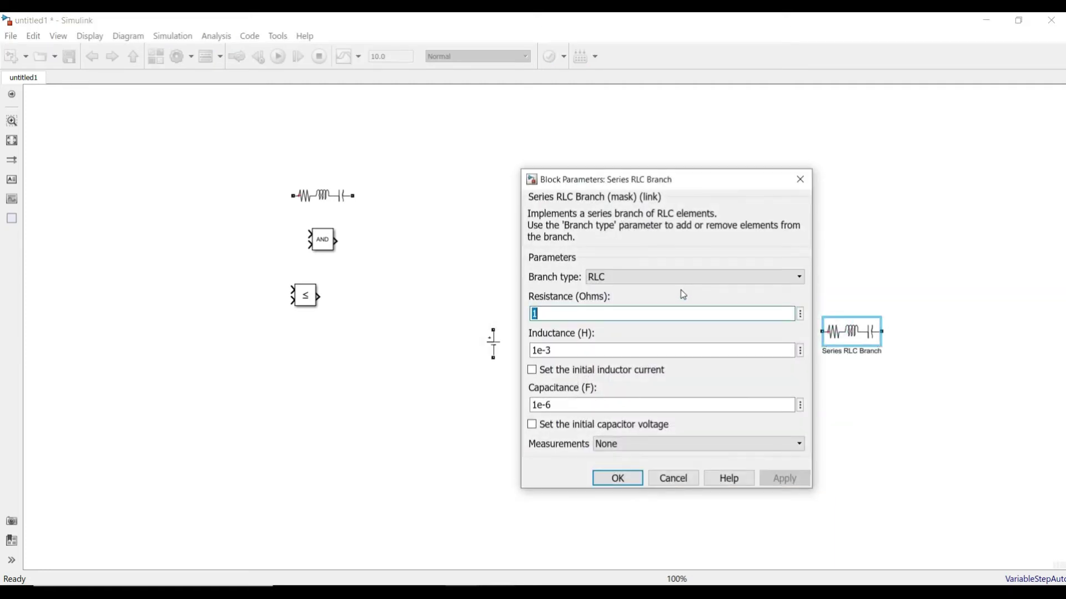
{"action": "type", "text": "10"}
{"action": "left_click", "coordinate": [682, 278]}
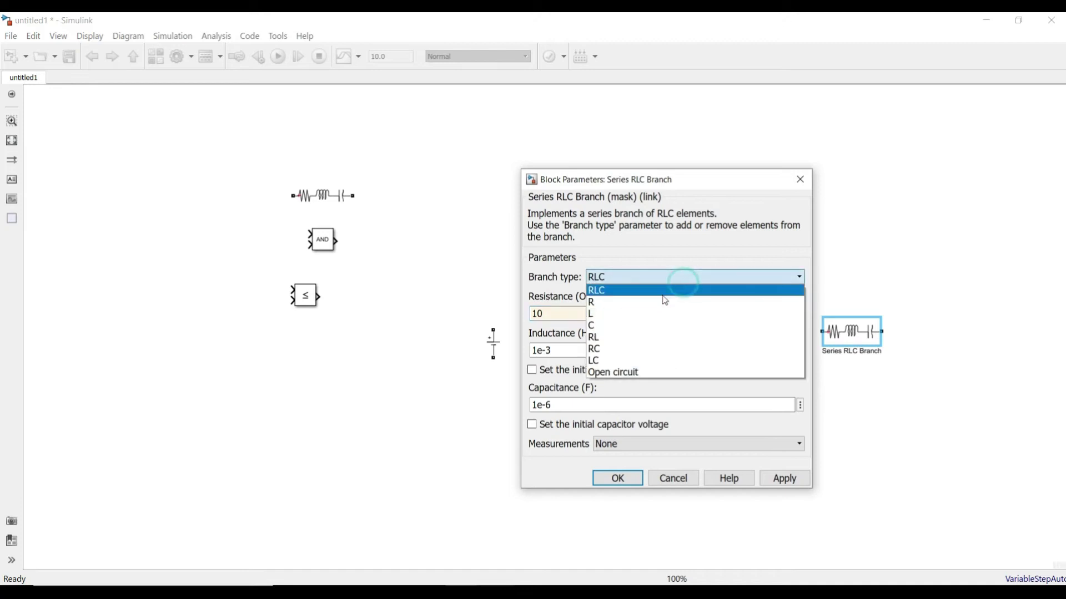
{"action": "left_click", "coordinate": [665, 299]}
{"action": "left_click", "coordinate": [617, 369]}
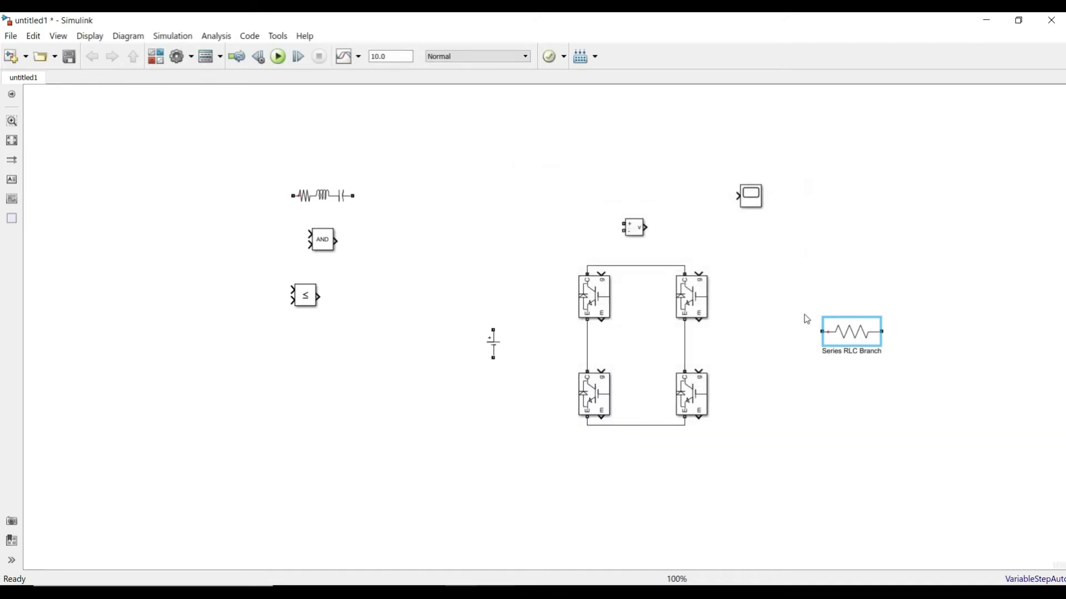
Step: Rotate the resistor branch upright and connect its terminals to the midpoints of the two bridge legs
{"action": "mouse_move", "coordinate": [843, 333]}
{"action": "left_mouse_down"}
{"action": "mouse_move", "coordinate": [795, 333]}
{"action": "mouse_move", "coordinate": [761, 293]}
{"action": "mouse_move", "coordinate": [587, 340]}
{"action": "left_mouse_up"}
{"action": "key", "text": "ctrl+r"}
{"action": "left_click_drag", "start_coordinate": [803, 363], "coordinate": [685, 354]}
{"action": "left_click_drag", "start_coordinate": [776, 421], "coordinate": [813, 341]}
{"action": "left_click", "coordinate": [798, 346]}
{"action": "left_click", "coordinate": [831, 336]}
Step: Connect the Voltage Measurement block across the load resistor and attach the Scope to its output
{"action": "left_click_drag", "start_coordinate": [633, 229], "coordinate": [825, 317]}
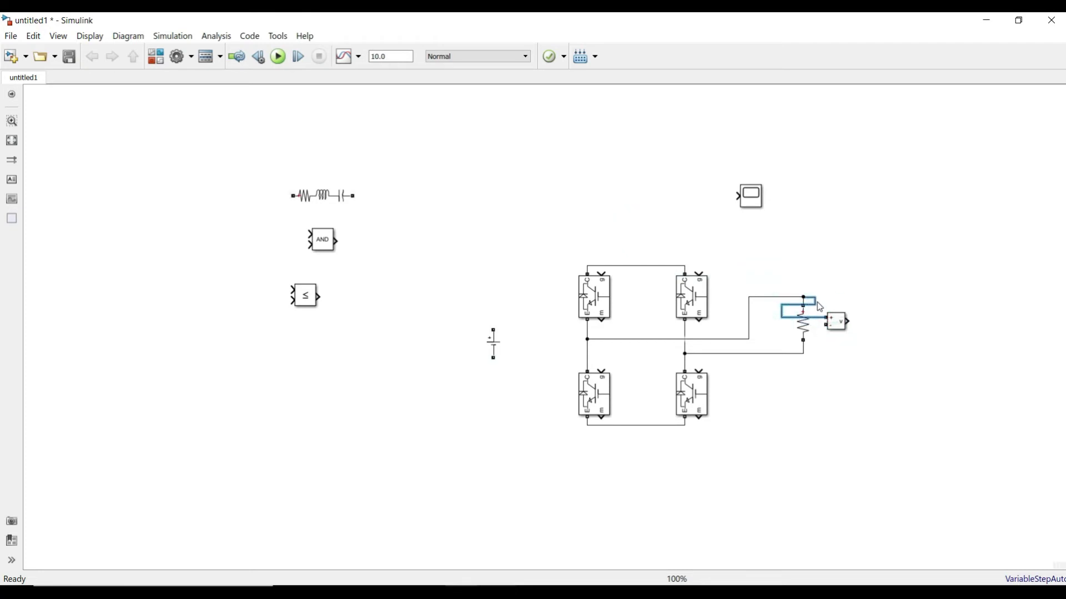
{"action": "left_click", "coordinate": [783, 313]}
{"action": "left_click_drag", "start_coordinate": [827, 316], "coordinate": [807, 351]}
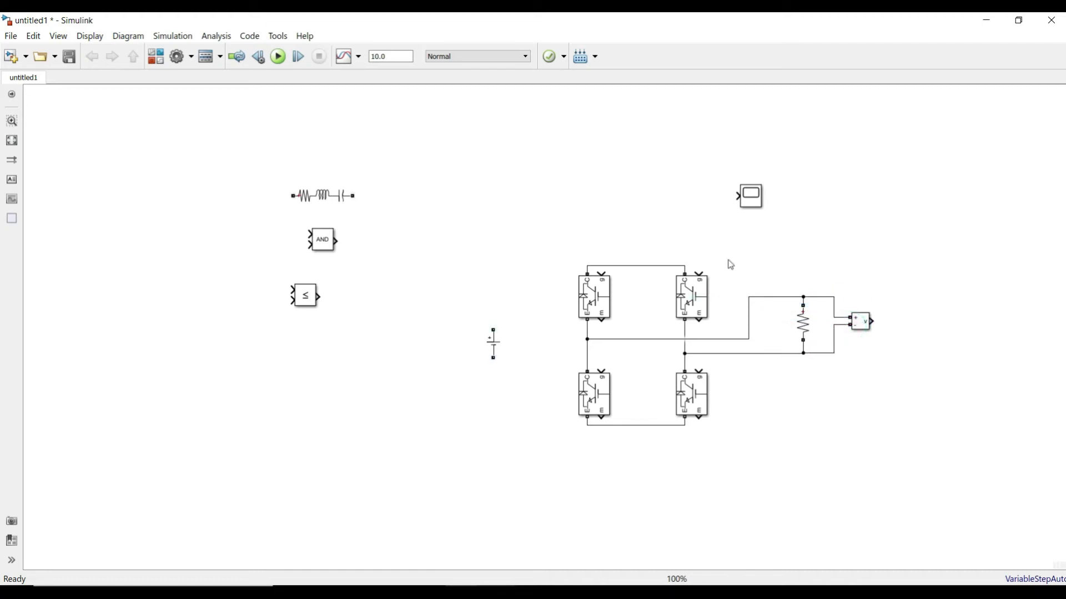
{"action": "left_click_drag", "start_coordinate": [735, 194], "coordinate": [873, 318]}
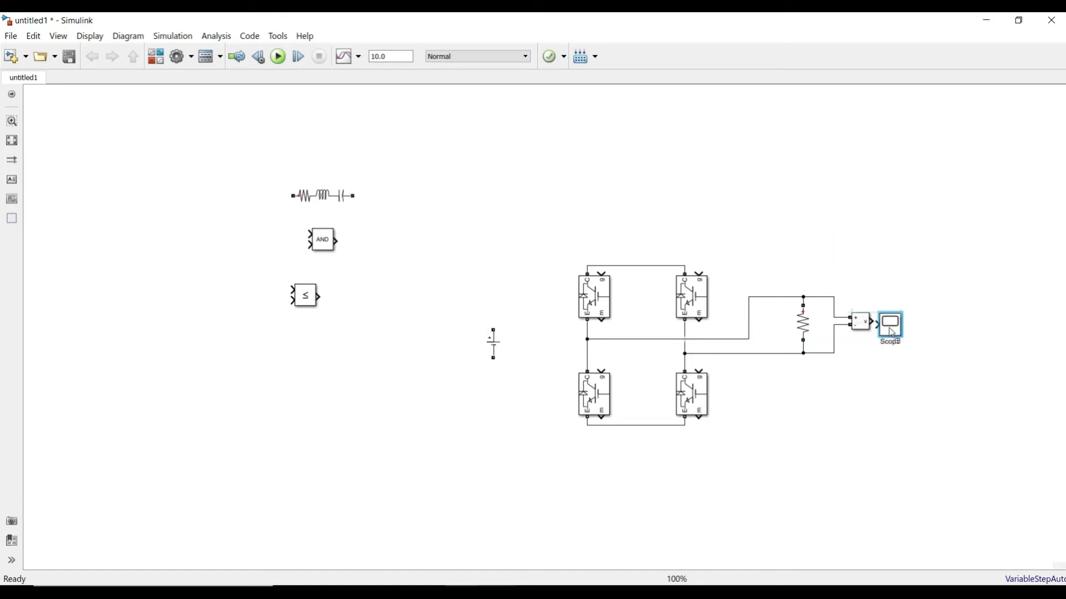
Step: Insert a powergui block in the empty area above the bridge, then open and close its settings
{"action": "double_click", "coordinate": [530, 190]}
{"action": "type", "text": "power"}
{"action": "key", "text": "Down"}
{"action": "key", "text": "Down"}
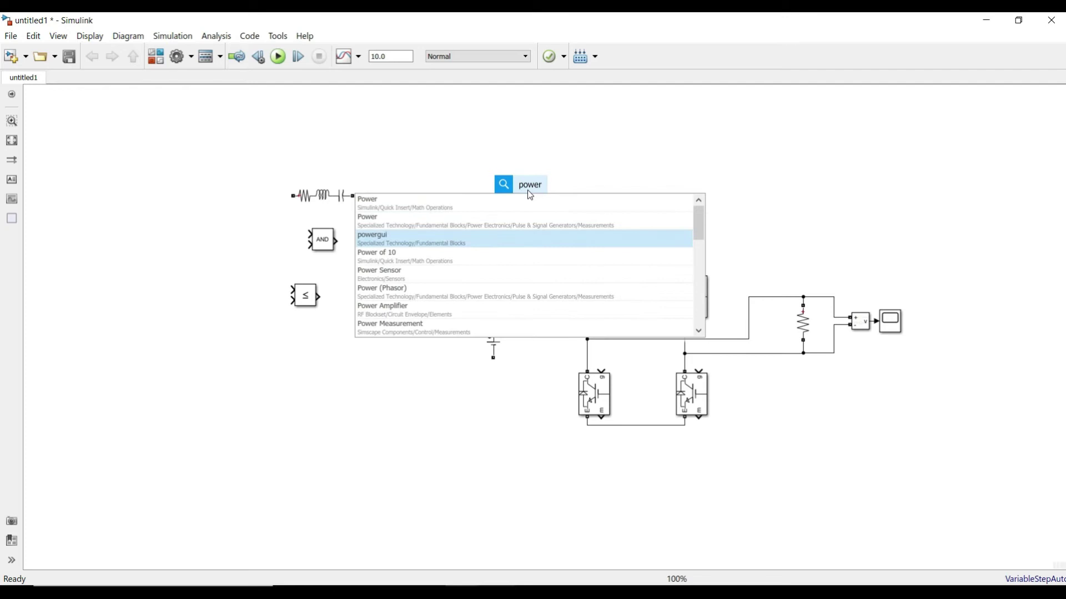
{"action": "key", "text": "Return"}
{"action": "double_click", "coordinate": [530, 195]}
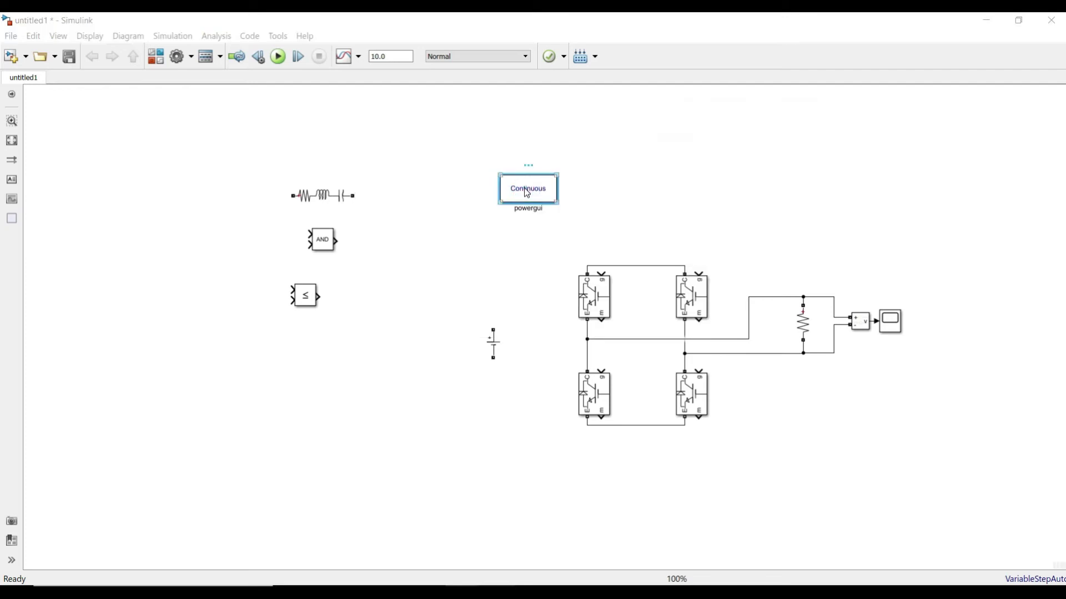
{"action": "left_click", "coordinate": [716, 300]}
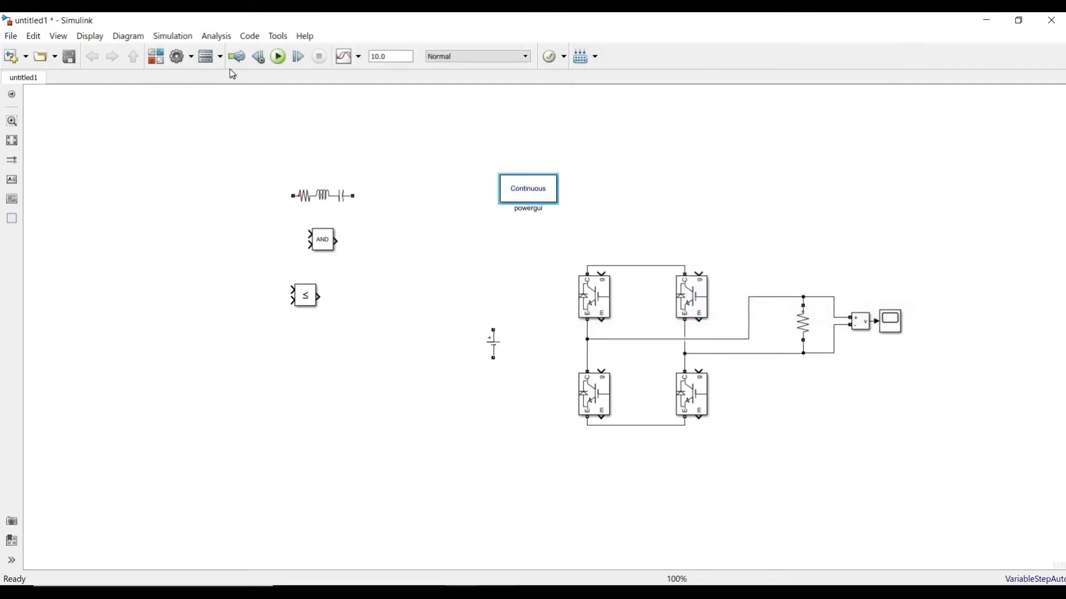
Step: Set the model's solver to discrete (no continuous states) in the configuration parameters
{"action": "left_click", "coordinate": [191, 57]}
{"action": "left_click", "coordinate": [214, 77]}
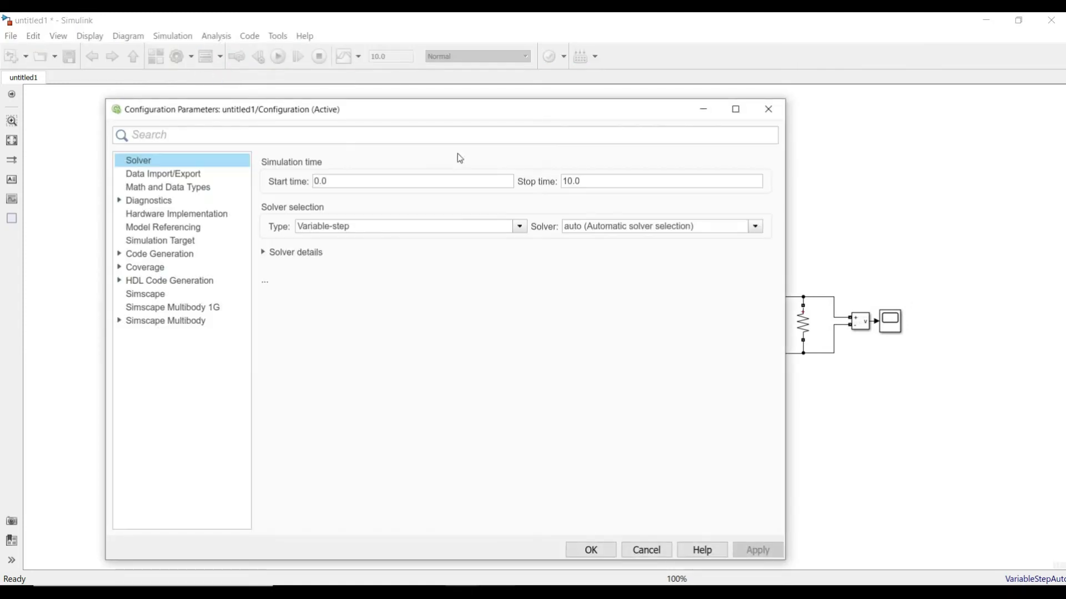
{"action": "left_click", "coordinate": [614, 226]}
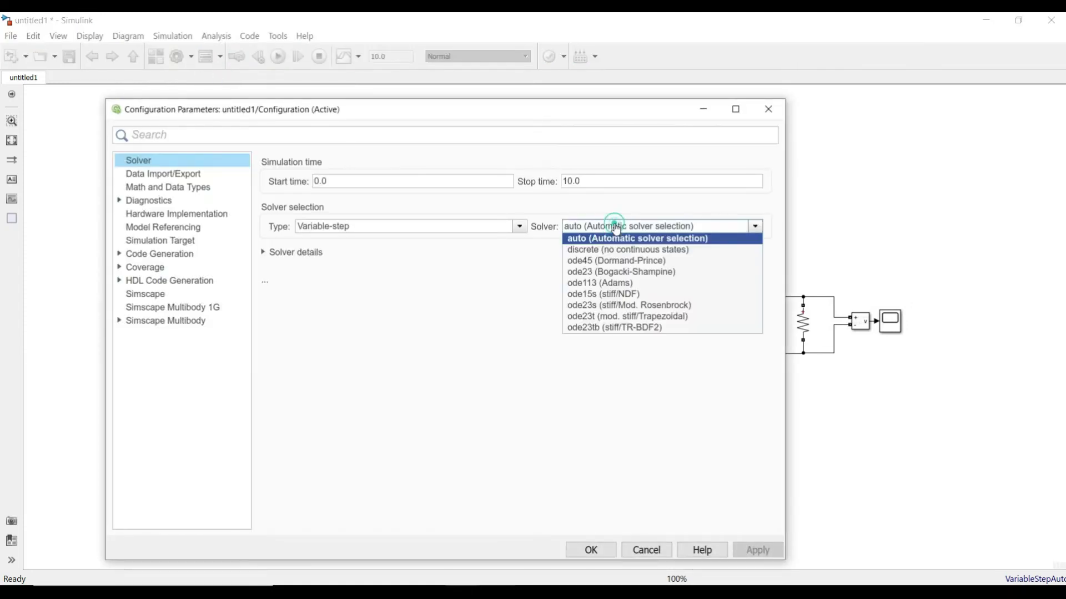
{"action": "left_click", "coordinate": [611, 250]}
{"action": "left_click", "coordinate": [607, 545]}
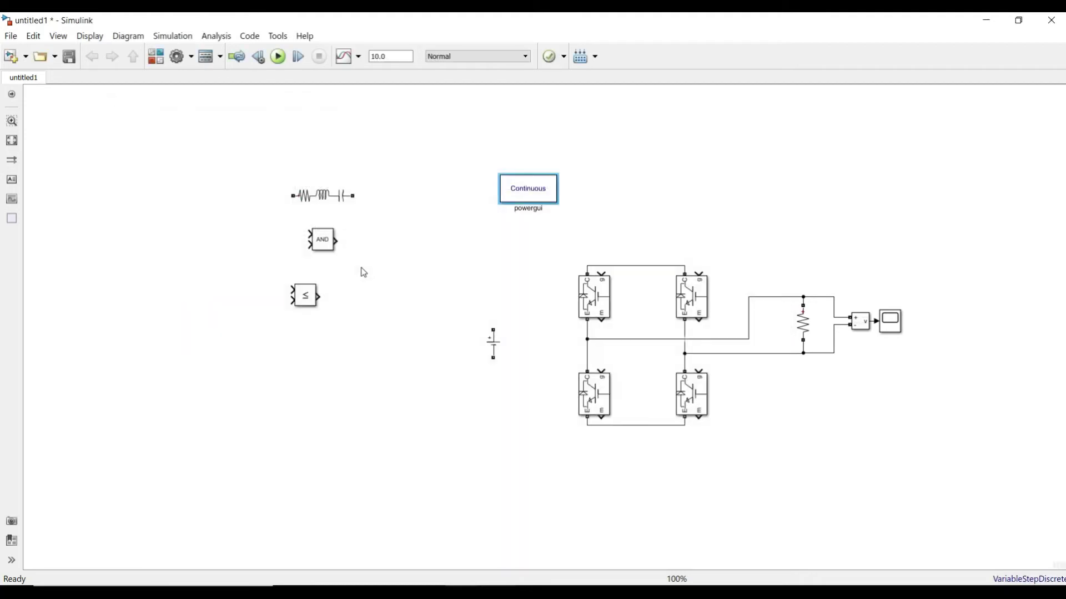
Step: Set the powergui simulation type to Discrete with a sample time of 50e-6 s
{"action": "double_click", "coordinate": [530, 177]}
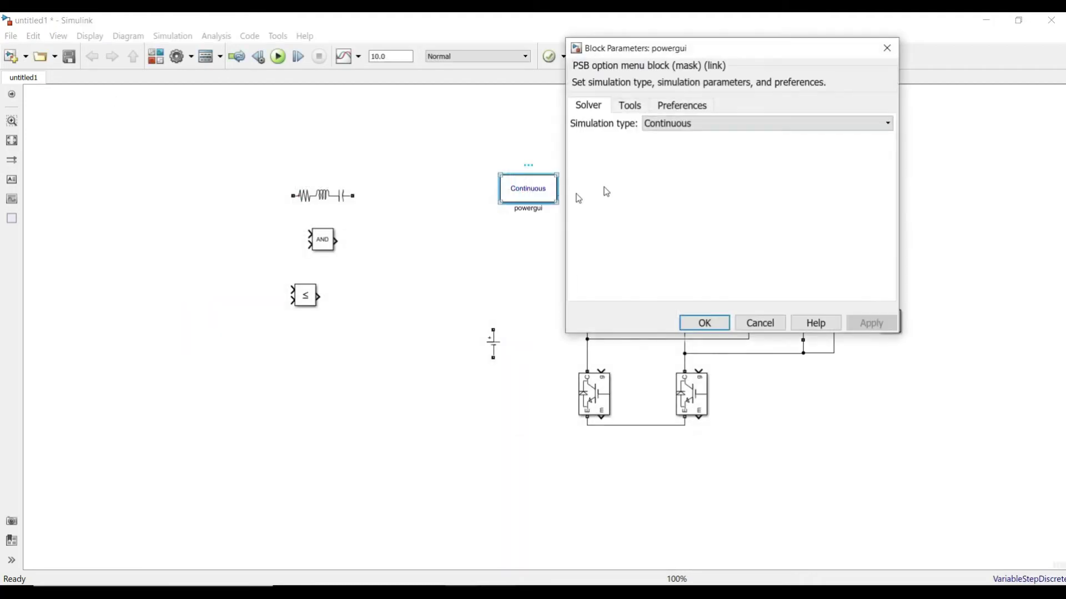
{"action": "left_click", "coordinate": [696, 126]}
{"action": "left_click", "coordinate": [699, 147]}
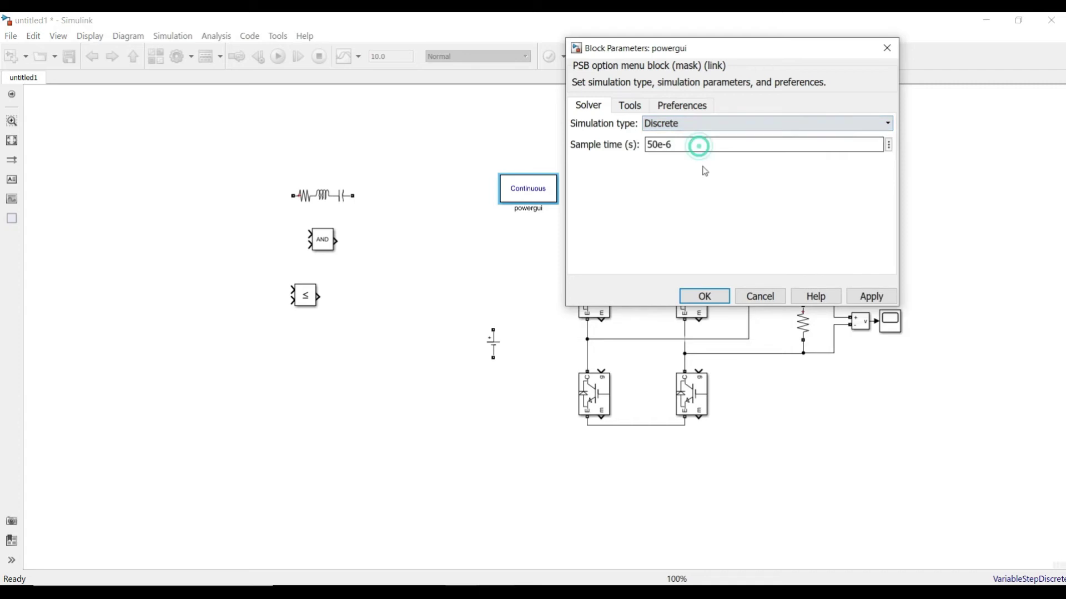
{"action": "left_click", "coordinate": [716, 298]}
{"action": "left_click", "coordinate": [211, 229]}
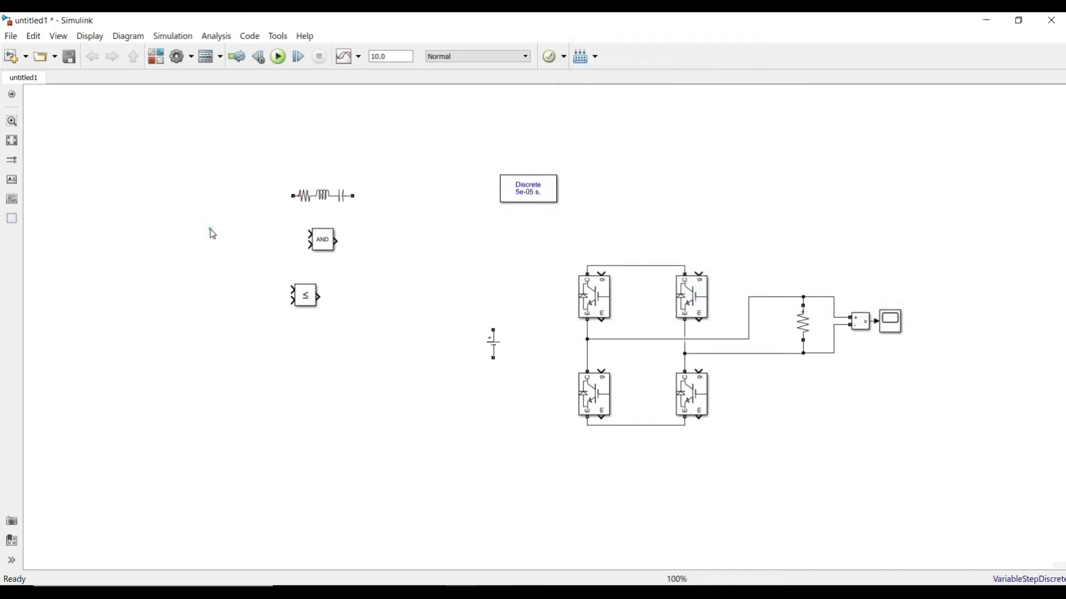
{"action": "double_click", "coordinate": [175, 229]}
{"action": "type", "text": "sine"}
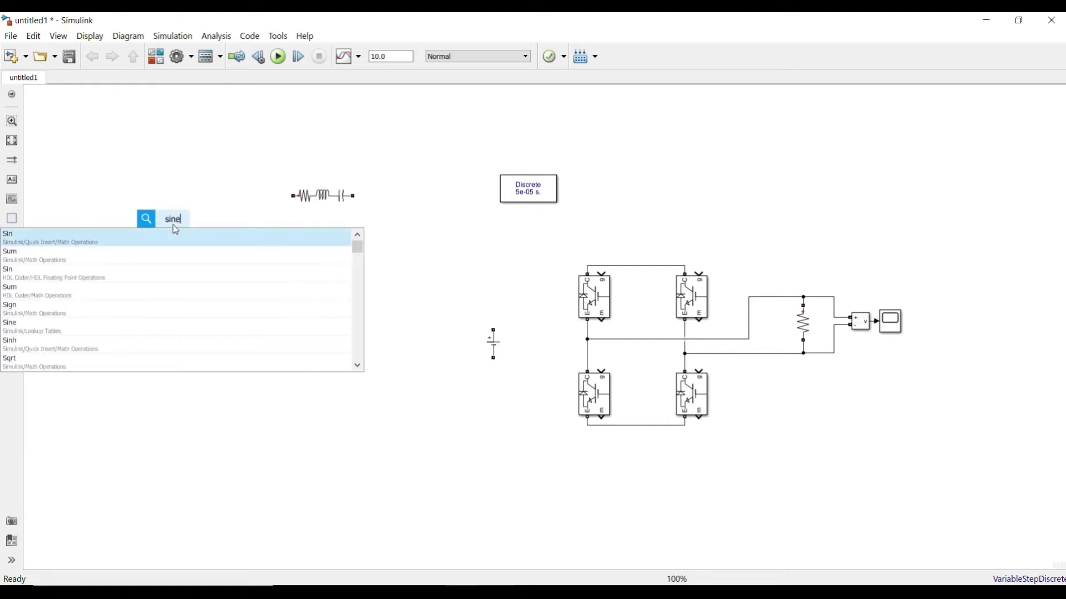
{"action": "key", "text": "Return"}
{"action": "left_click", "coordinate": [208, 221]}
{"action": "key", "text": "Delete"}
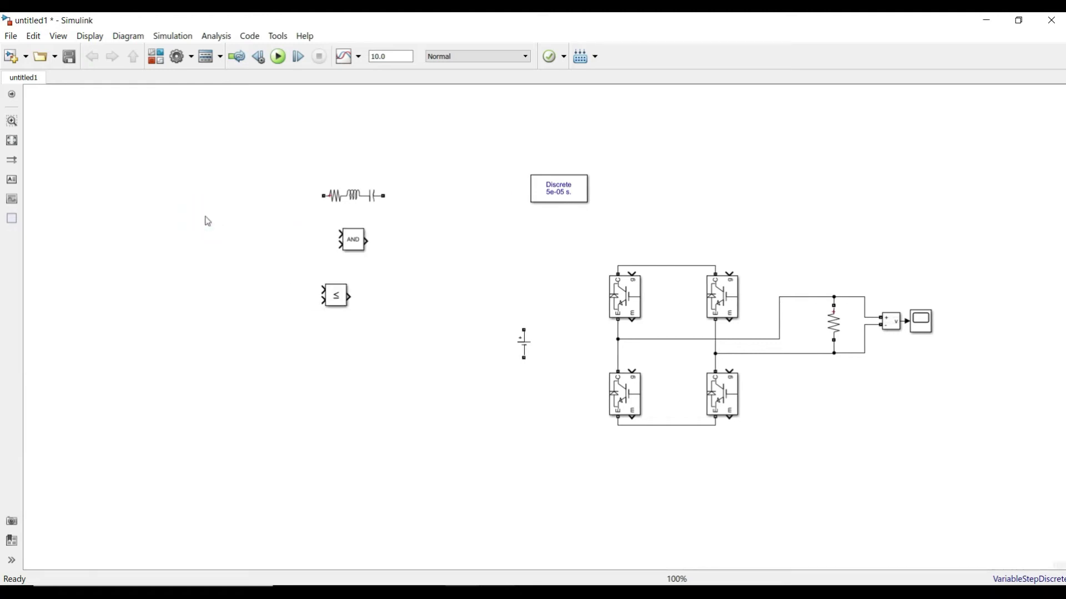
Step: Search the Simulink Library Browser for "sine" and add the Simulink Sine Wave source block to the model
{"action": "left_click", "coordinate": [156, 56]}
{"action": "left_click", "coordinate": [68, 38]}
{"action": "type", "text": "sine"}
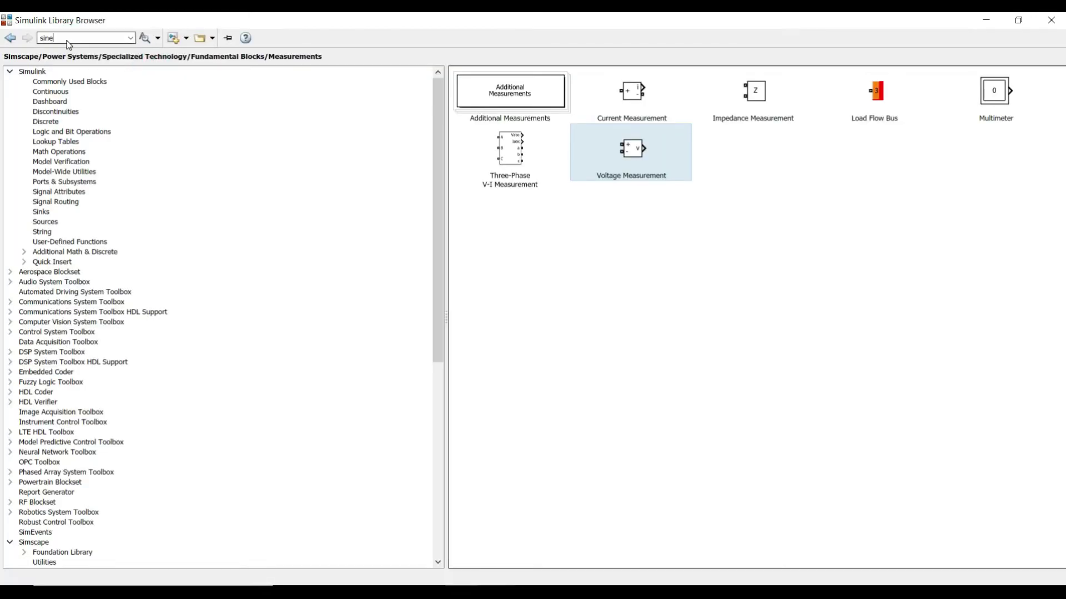
{"action": "key", "text": "Return"}
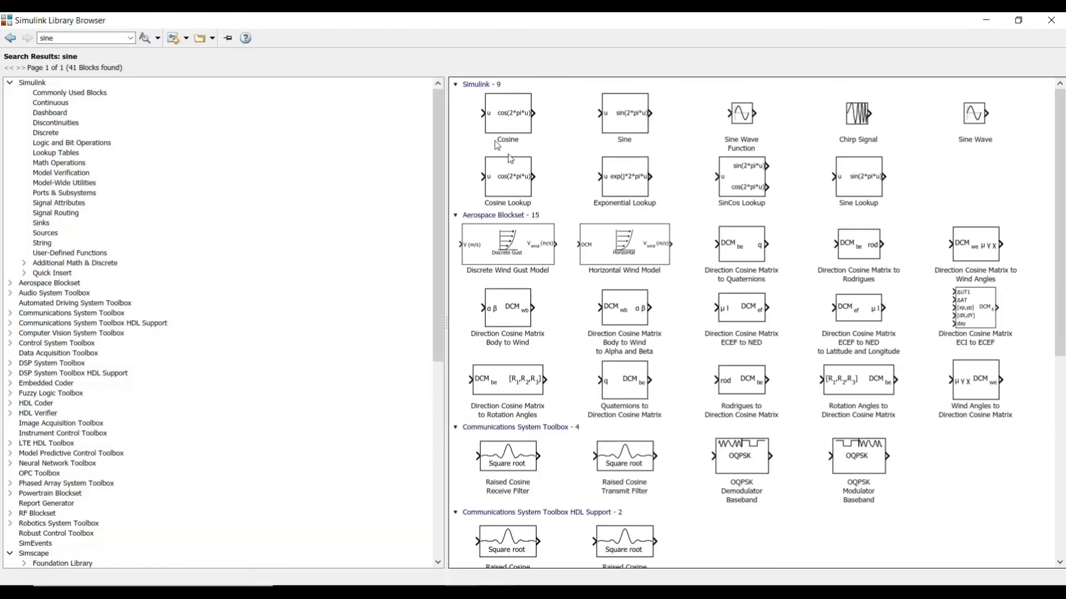
{"action": "left_click", "coordinate": [975, 115]}
{"action": "right_click", "coordinate": [975, 114]}
{"action": "left_click", "coordinate": [985, 117]}
Step: Search the library for "repeating seq", add the Simulink Repeating Sequence block to the model, and return to the diagram
{"action": "double_click", "coordinate": [64, 38]}
{"action": "type", "text": "re"}
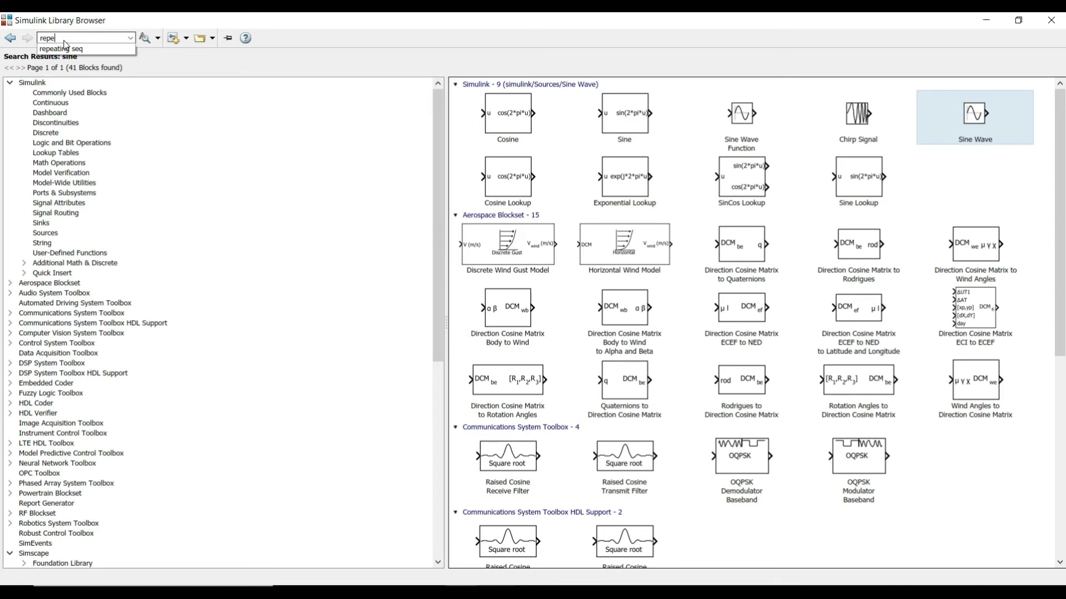
{"action": "type", "text": "pe"}
{"action": "left_click", "coordinate": [65, 48]}
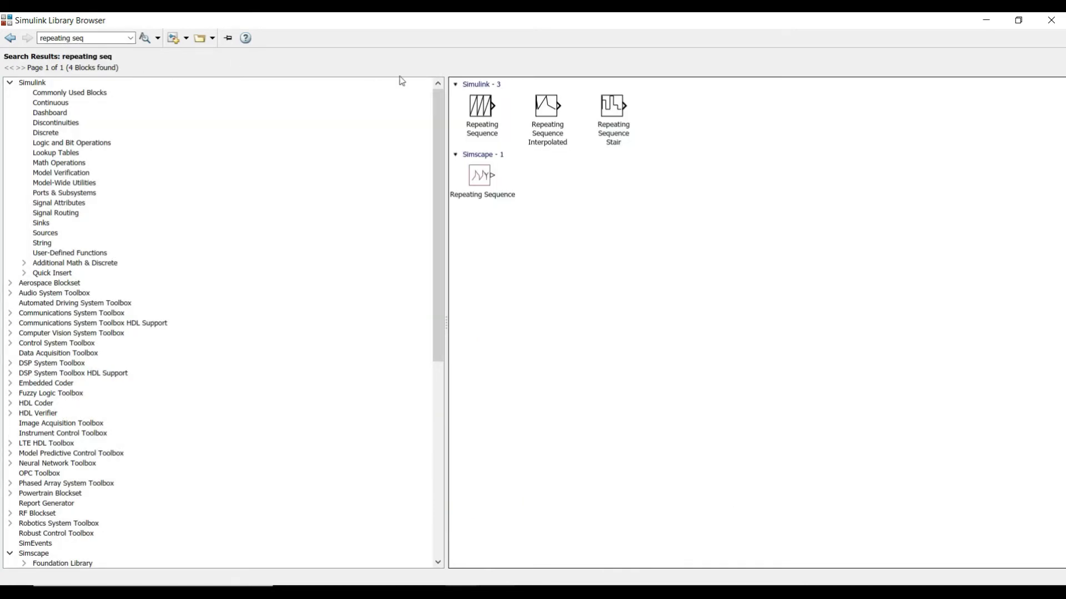
{"action": "left_click", "coordinate": [482, 111]}
{"action": "right_click", "coordinate": [484, 105]}
{"action": "left_click", "coordinate": [549, 108]}
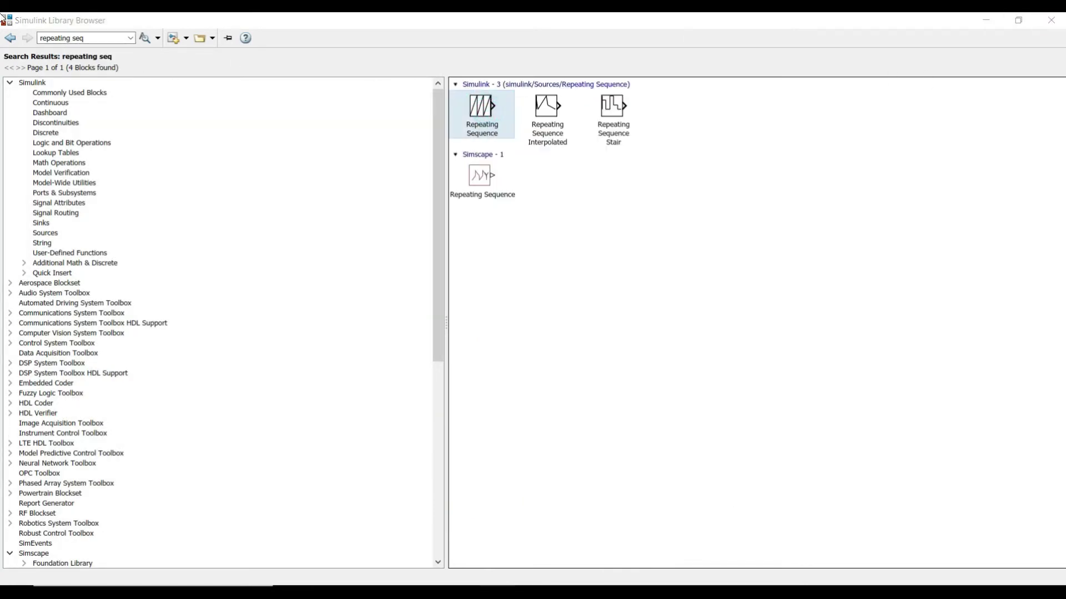
{"action": "left_click", "coordinate": [986, 20]}
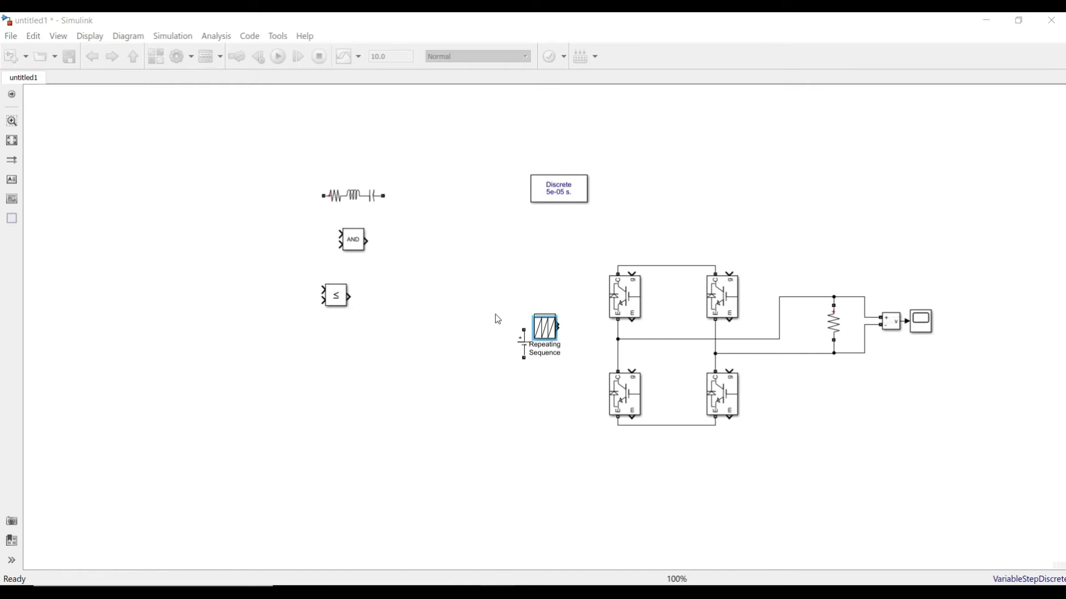
Step: Place the Sine Wave and Repeating Sequence blocks one above the other, to the left of the logic blocks
{"action": "left_click_drag", "start_coordinate": [541, 333], "coordinate": [183, 305]}
{"action": "left_click_drag", "start_coordinate": [411, 261], "coordinate": [171, 236]}
{"action": "left_click_drag", "start_coordinate": [192, 304], "coordinate": [171, 311]}
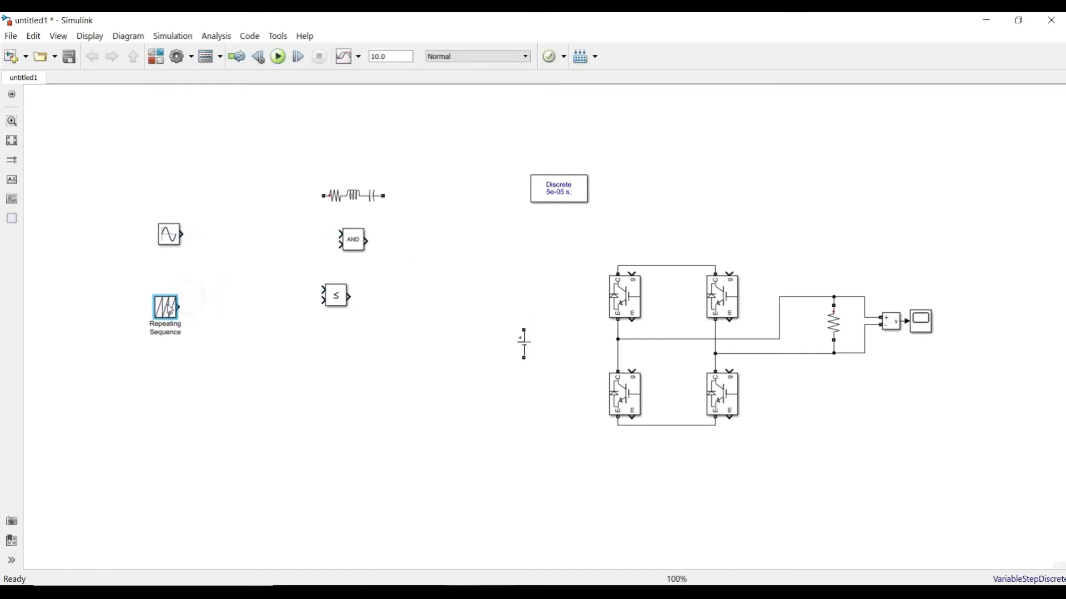
Step: Enter 2*f*50 as the Sine Wave block's frequency in rad/sec and reopen the expression for editing
{"action": "double_click", "coordinate": [171, 240]}
{"action": "double_click", "coordinate": [217, 314]}
{"action": "scroll", "coordinate": [344, 306], "scroll_direction": "down", "scroll_amount": 1}
{"action": "double_click", "coordinate": [214, 355]}
{"action": "type", "text": "2*f*50"}
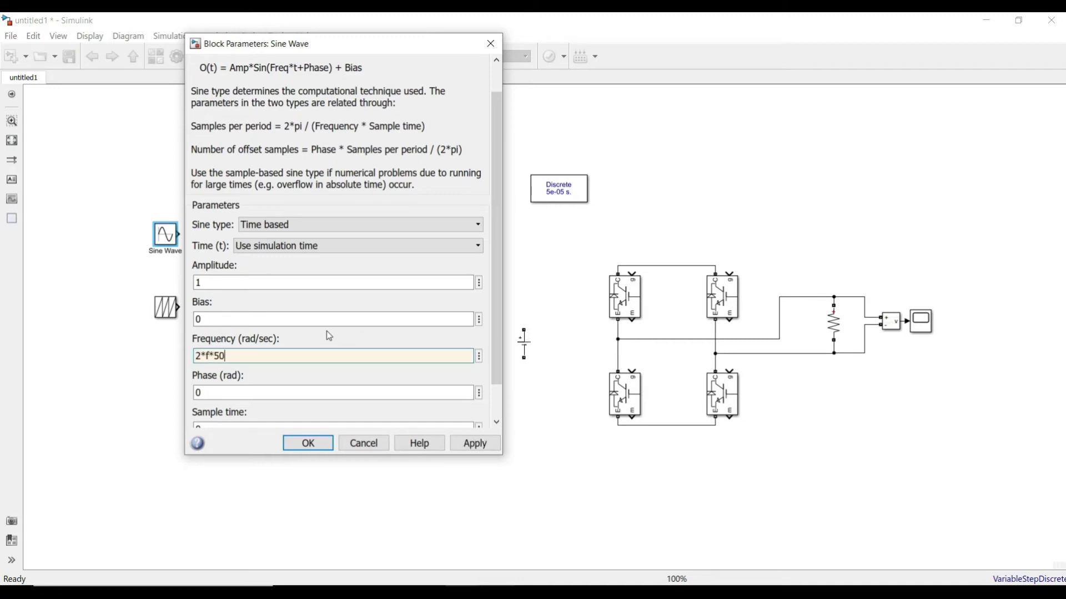
{"action": "scroll", "coordinate": [299, 342], "scroll_direction": "down", "scroll_amount": 1}
{"action": "left_click", "coordinate": [248, 322]}
{"action": "left_click", "coordinate": [268, 323]}
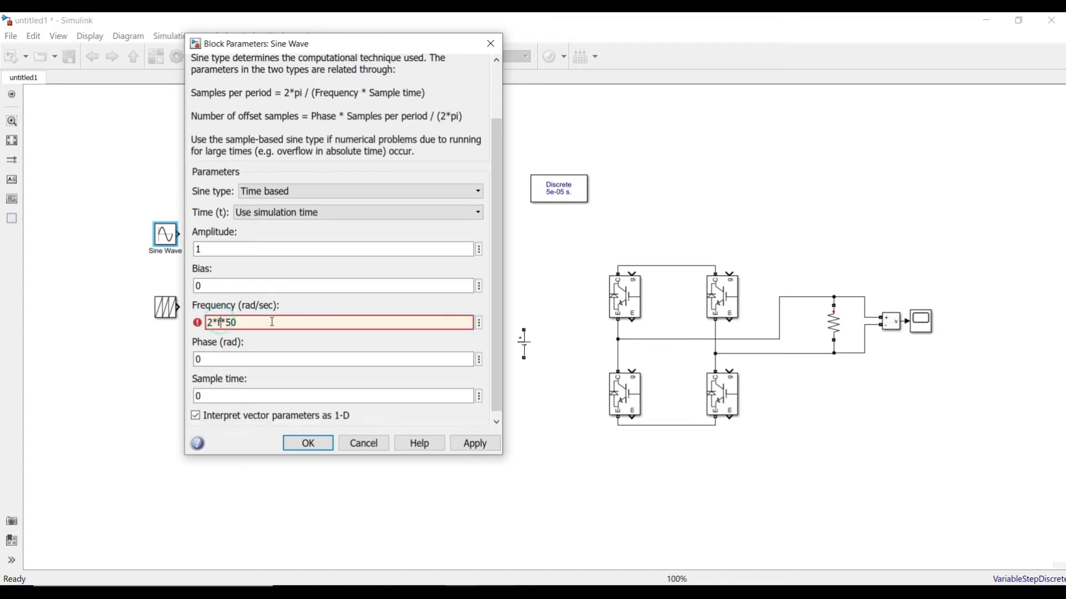
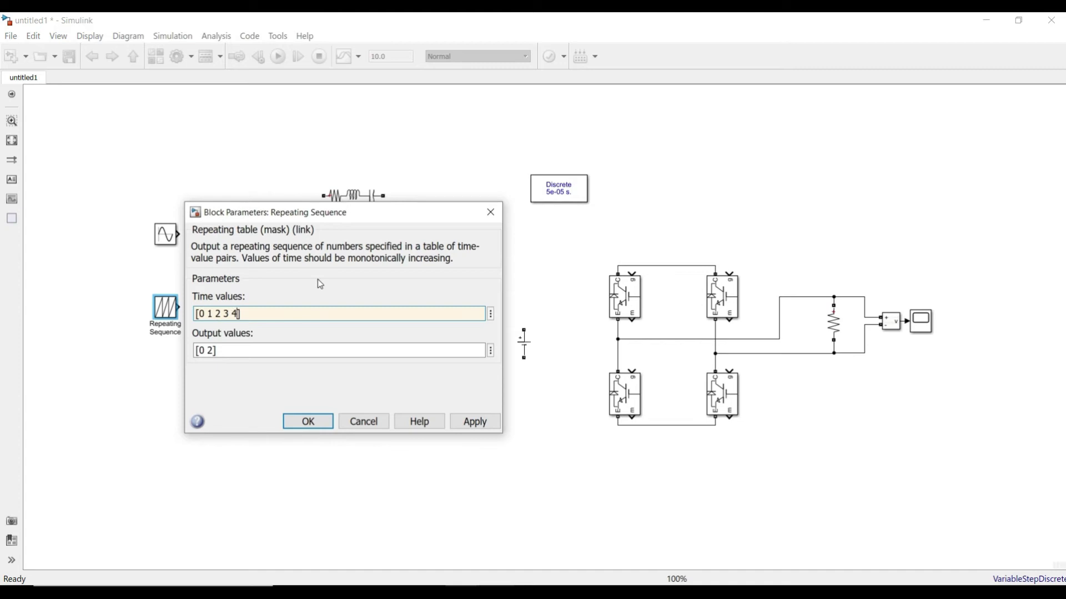
Step: Set the Repeating Sequence time values to [0 1 2 3 4]*[1/400] and its output values to [0 1 0 -1 0]
{"action": "left_click", "coordinate": [266, 311]}
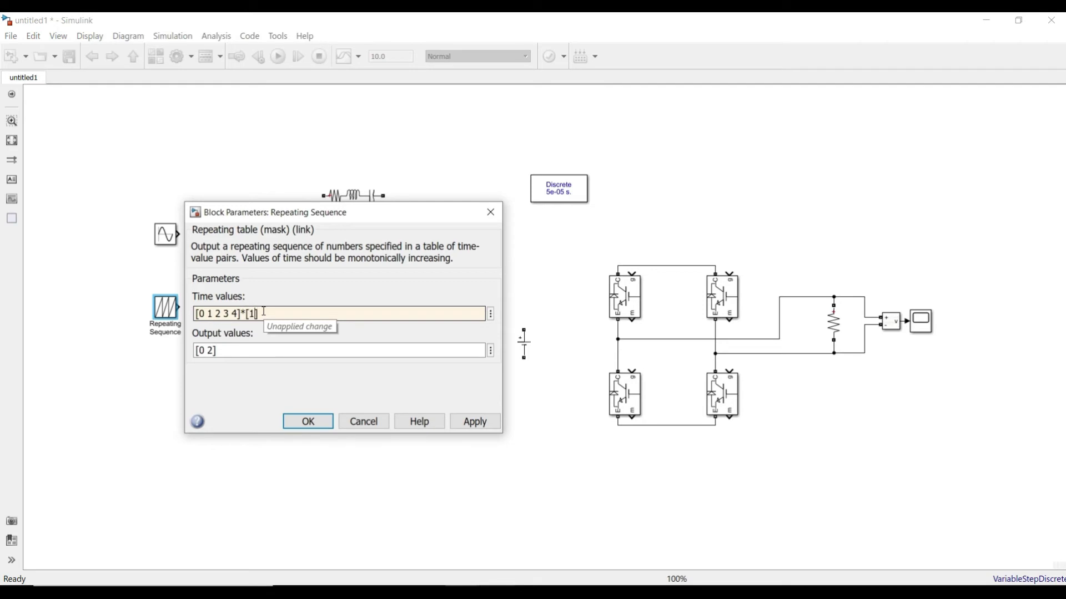
{"action": "type", "text": "="}
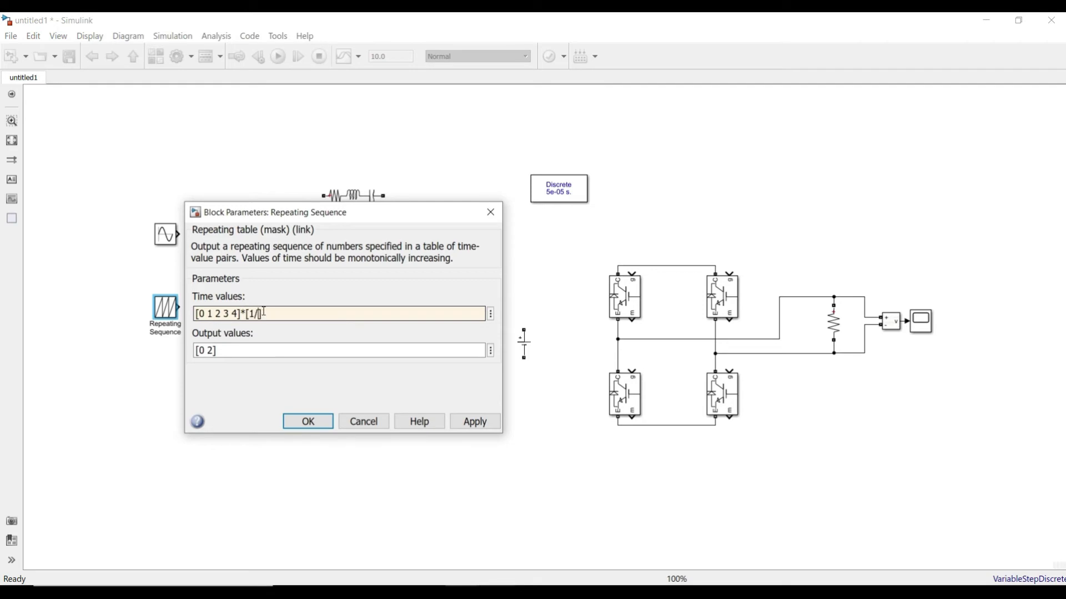
{"action": "triple_click", "coordinate": [228, 350]}
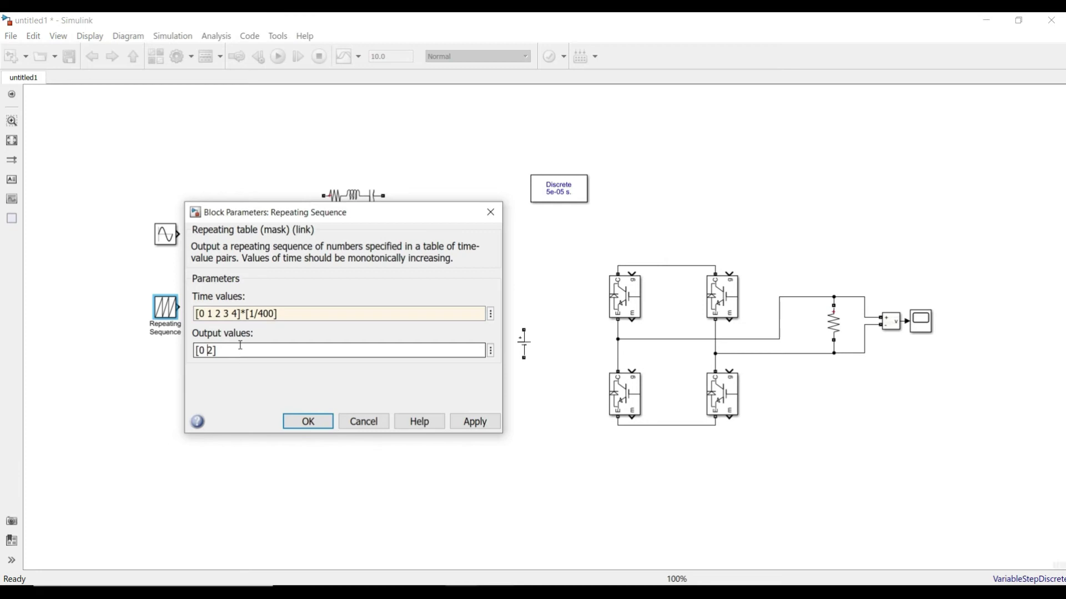
{"action": "type", "text": "1 0 -1 0"}
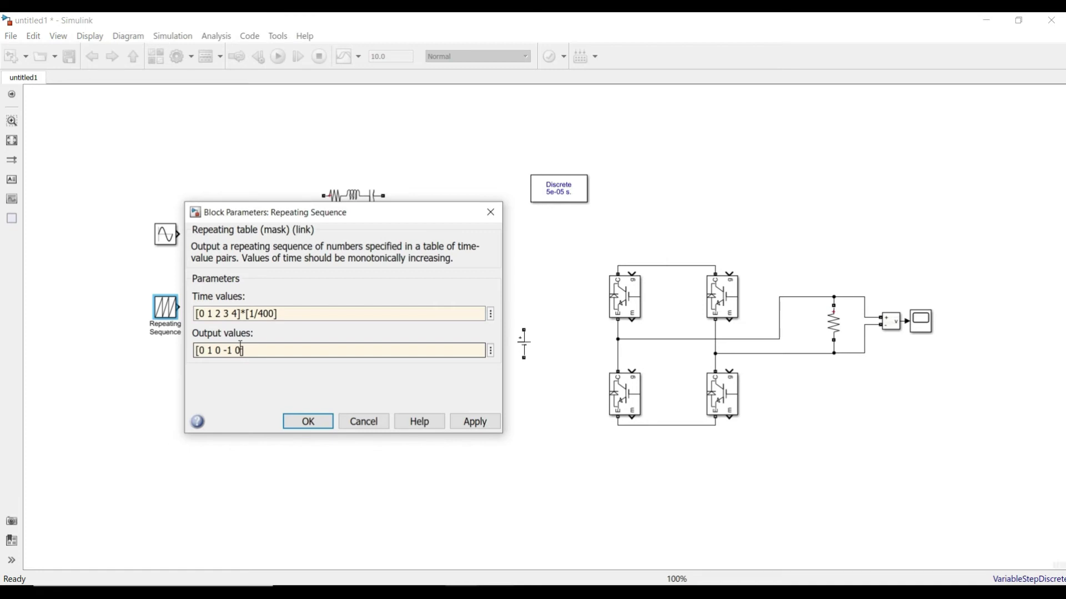
{"action": "key", "text": "Return"}
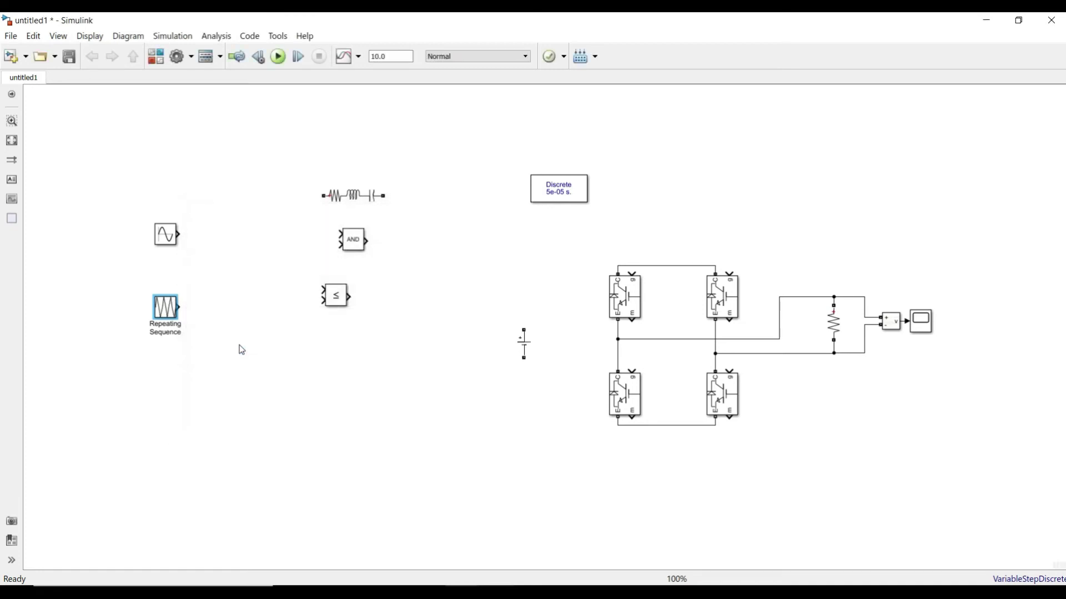
Step: Bring the Sine Wave and Relational Operator closer to the Repeating Sequence block and set the Relational Operator to >=
{"action": "left_click_drag", "start_coordinate": [170, 235], "coordinate": [171, 253]}
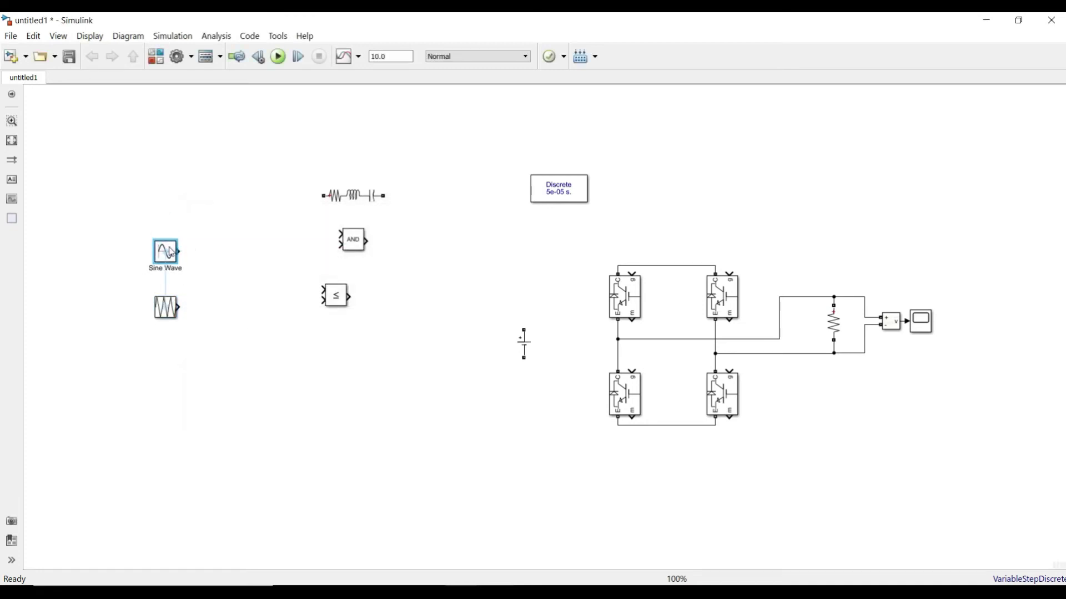
{"action": "left_click_drag", "start_coordinate": [341, 302], "coordinate": [257, 295]}
{"action": "double_click", "coordinate": [254, 291]}
{"action": "left_click", "coordinate": [444, 299]}
{"action": "left_click", "coordinate": [438, 359]}
{"action": "left_click", "coordinate": [478, 380]}
{"action": "left_click", "coordinate": [247, 292]}
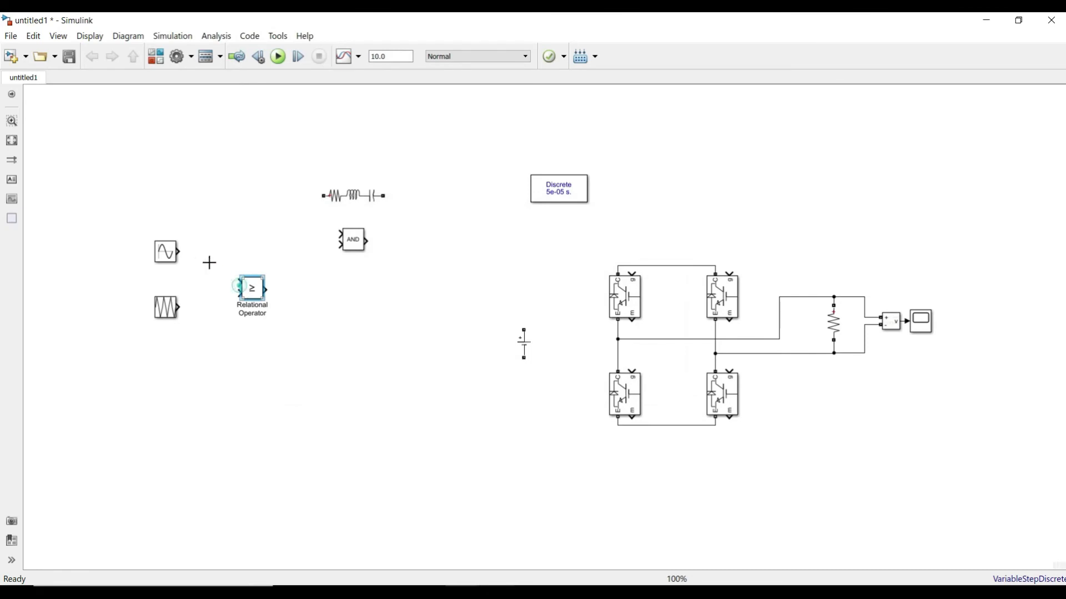
Step: Connect the Sine Wave to the Relational Operator's first input and the Repeating Sequence to its second, then move the operator closer
{"action": "left_click_drag", "start_coordinate": [240, 284], "coordinate": [181, 252]}
{"action": "left_click_drag", "start_coordinate": [223, 302], "coordinate": [181, 308]}
{"action": "left_click", "coordinate": [326, 324]}
{"action": "left_click_drag", "start_coordinate": [253, 289], "coordinate": [218, 280]}
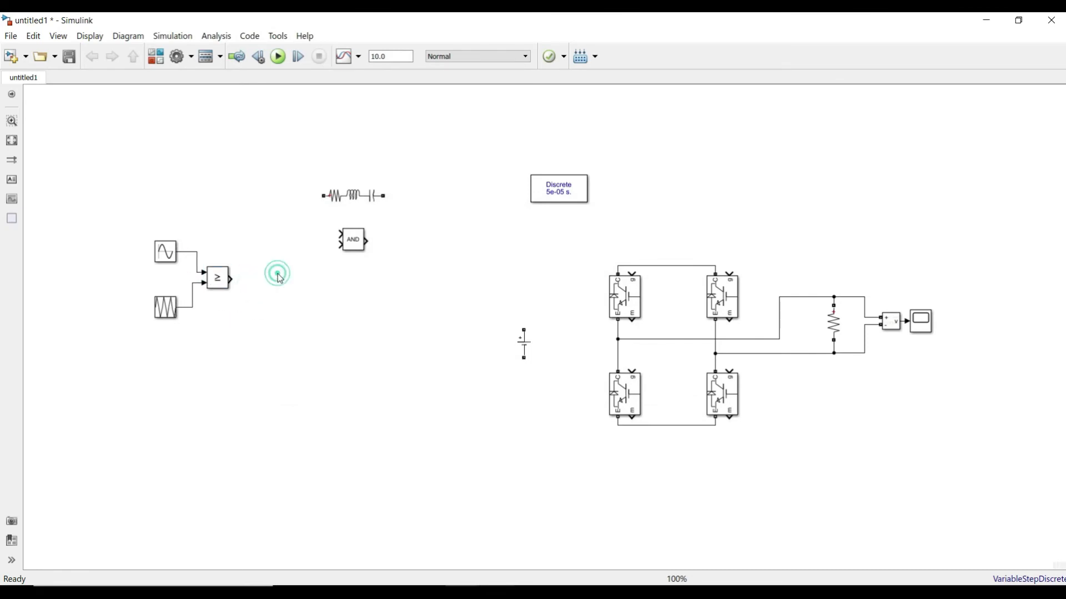
Step: Change the Logical Operator to NOT and connect its input to the Relational Operator's output
{"action": "double_click", "coordinate": [353, 240]}
{"action": "left_click", "coordinate": [487, 243]}
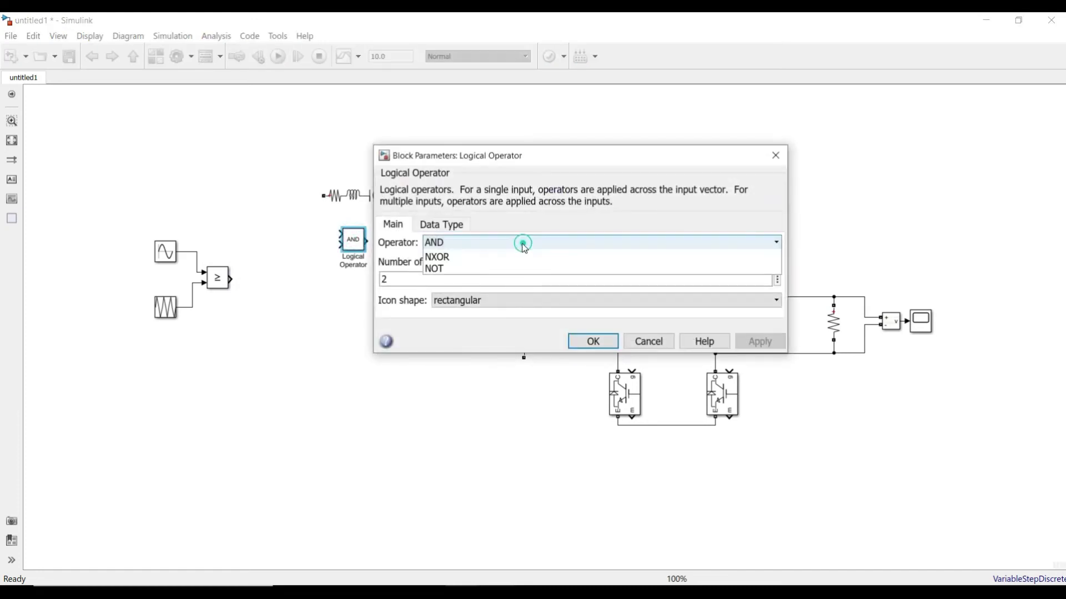
{"action": "left_click", "coordinate": [488, 325]}
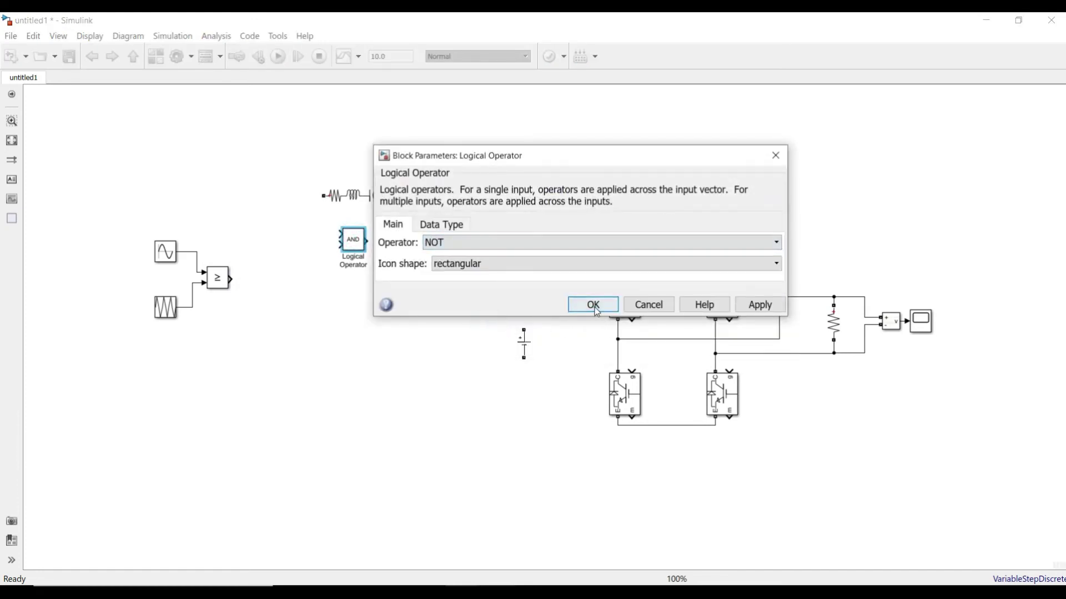
{"action": "left_click", "coordinate": [592, 304]}
{"action": "left_click_drag", "start_coordinate": [353, 245], "coordinate": [229, 283]}
Step: Delete the unused series RLC branch and connect a new Scope block to the NOT block's output
{"action": "left_click", "coordinate": [348, 196]}
{"action": "key", "text": "Delete"}
{"action": "type", "text": "sco"}
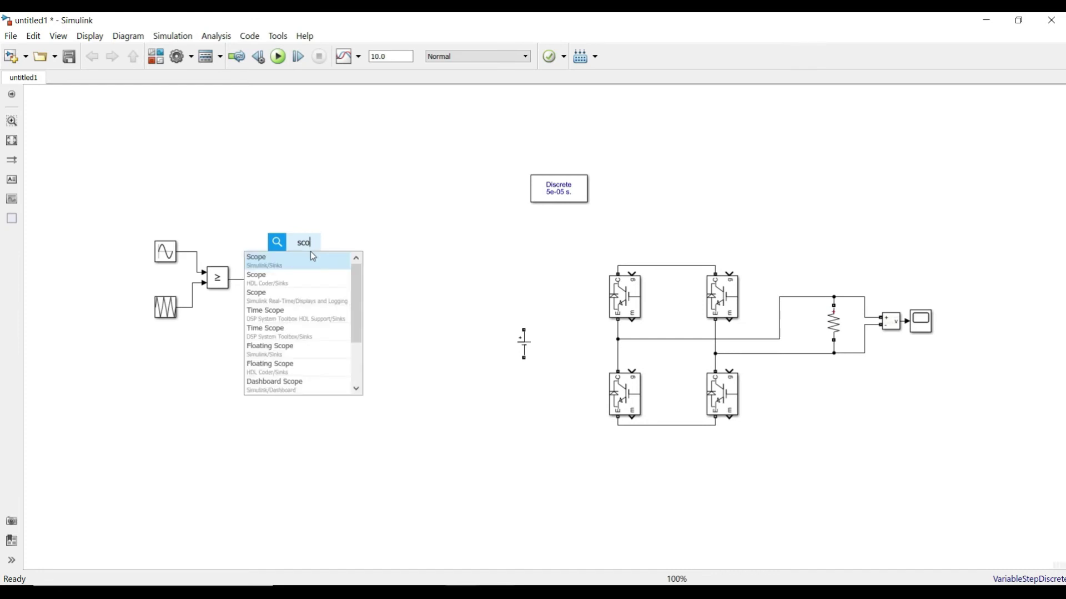
{"action": "left_click", "coordinate": [313, 258]}
{"action": "left_click_drag", "start_coordinate": [311, 249], "coordinate": [349, 374]}
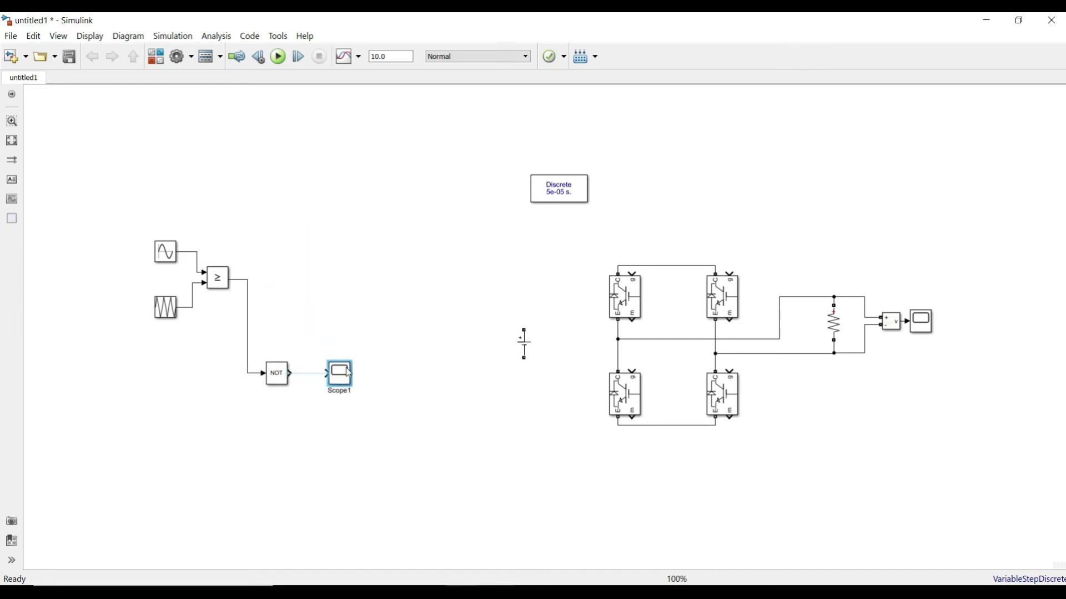
{"action": "left_click", "coordinate": [300, 372]}
{"action": "left_click", "coordinate": [378, 297]}
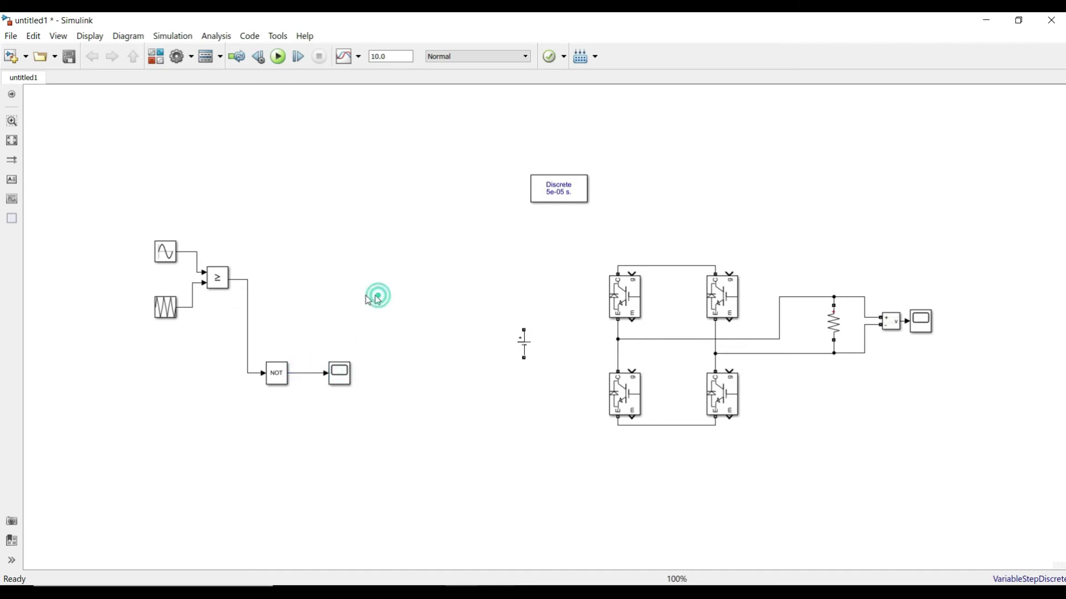
Step: Insert a Goto block, duplicate it, and connect both to the Relational Operator's output
{"action": "double_click", "coordinate": [366, 301]}
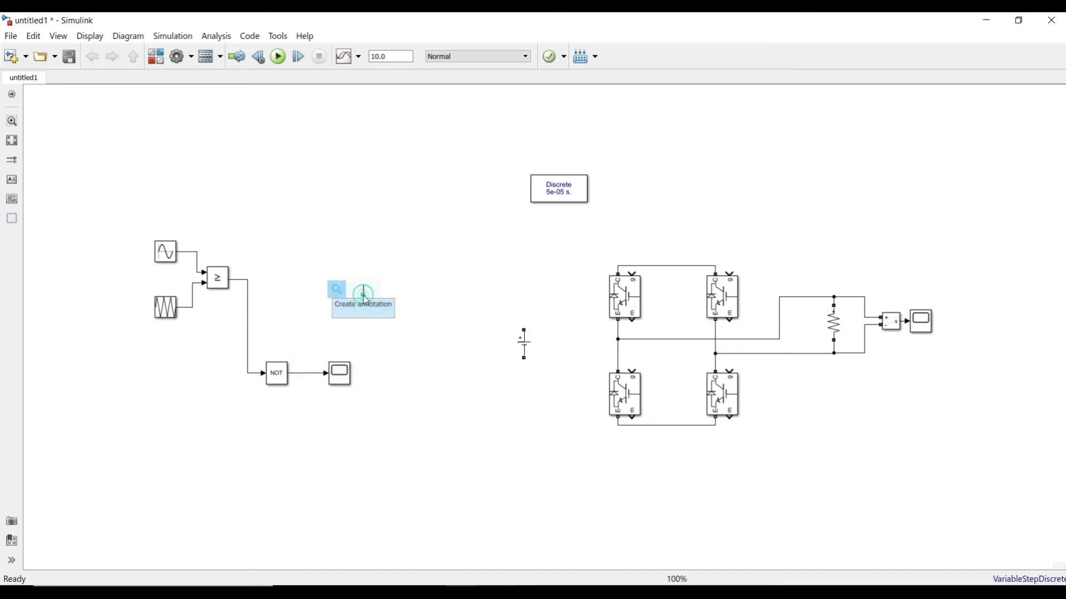
{"action": "type", "text": "goto"}
{"action": "key", "text": "Return"}
{"action": "left_click_drag", "start_coordinate": [366, 300], "coordinate": [242, 282]}
{"action": "mouse_move", "coordinate": [309, 309]}
{"action": "left_mouse_down"}
{"action": "mouse_move", "coordinate": [309, 325]}
{"action": "mouse_move", "coordinate": [248, 315]}
{"action": "left_mouse_up"}
Step: Duplicate the Goto block twice below the Scope and connect both copies to the NOT block's output
{"action": "left_click_drag", "start_coordinate": [310, 279], "coordinate": [342, 453]}
{"action": "left_click_drag", "start_coordinate": [324, 415], "coordinate": [311, 376]}
{"action": "left_click_drag", "start_coordinate": [312, 423], "coordinate": [327, 454]}
{"action": "left_click", "coordinate": [396, 384]}
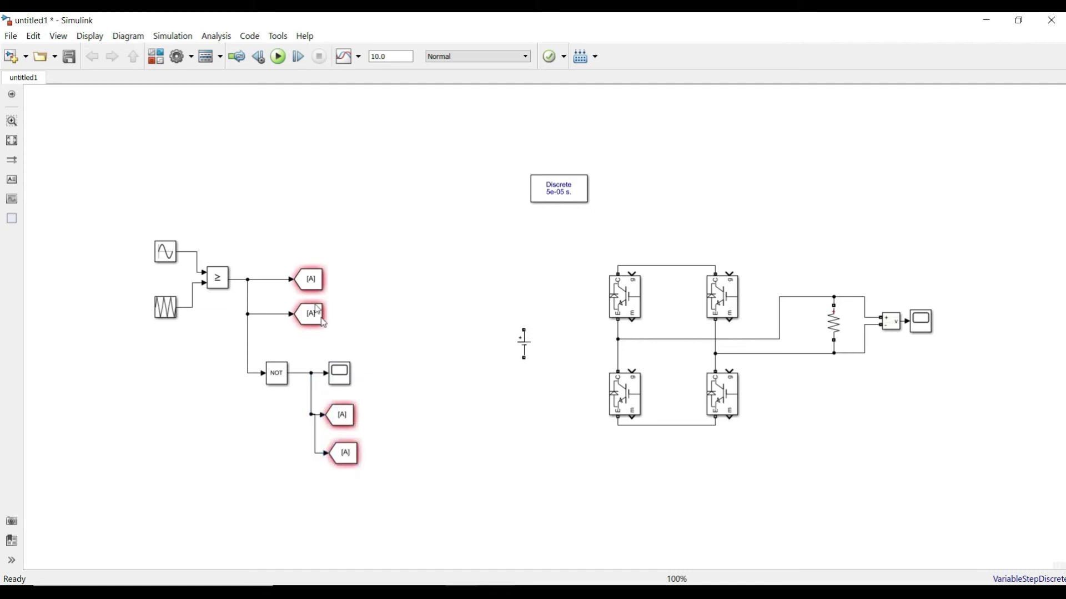
Step: Set the tags of the two Goto blocks on the Relational Operator's output to S1 and S2
{"action": "left_click", "coordinate": [304, 277]}
{"action": "left_click", "coordinate": [404, 228]}
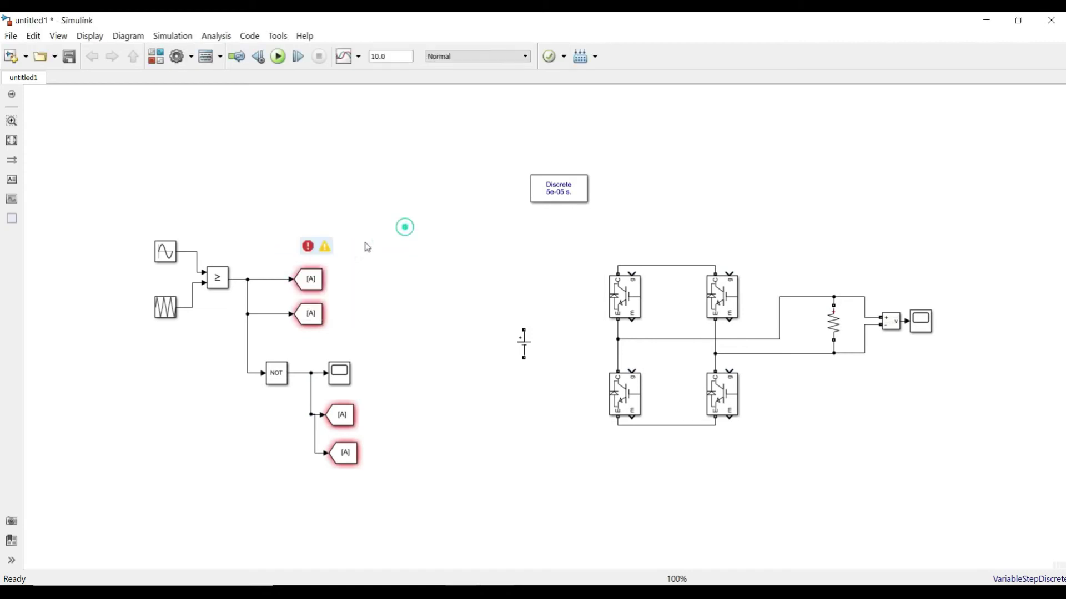
{"action": "double_click", "coordinate": [311, 280]}
{"action": "double_click", "coordinate": [407, 264]}
{"action": "type", "text": "S1"}
{"action": "left_click", "coordinate": [463, 435]}
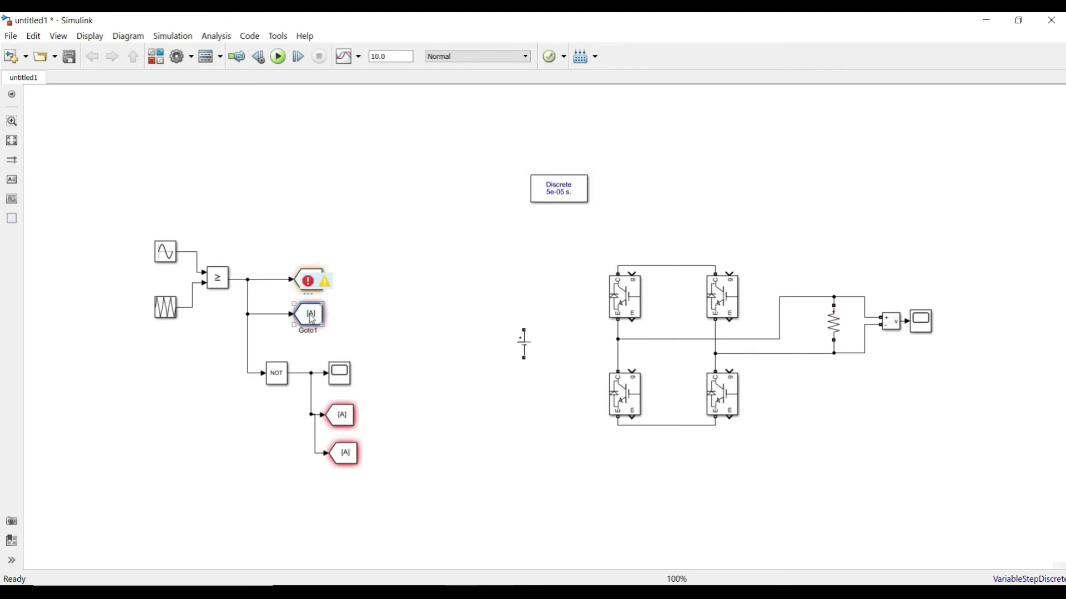
{"action": "double_click", "coordinate": [309, 314]}
{"action": "double_click", "coordinate": [402, 303]}
{"action": "type", "text": "S2"}
{"action": "left_click", "coordinate": [467, 469]}
Step: Set the tags of the two Goto blocks on the NOT output to S3 and S4
{"action": "double_click", "coordinate": [341, 416]}
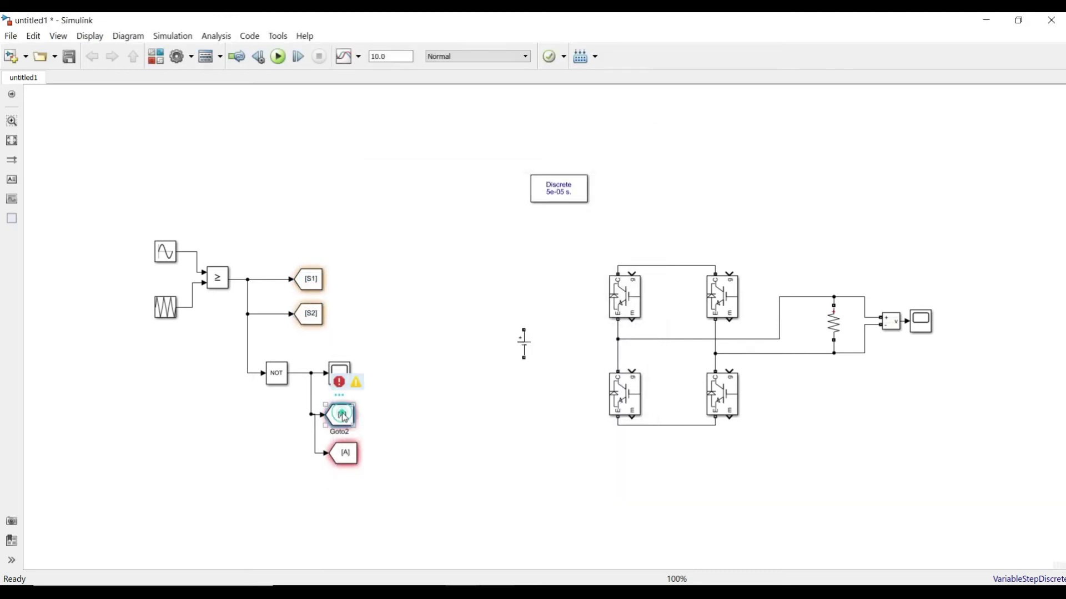
{"action": "double_click", "coordinate": [434, 400]}
{"action": "type", "text": "S3"}
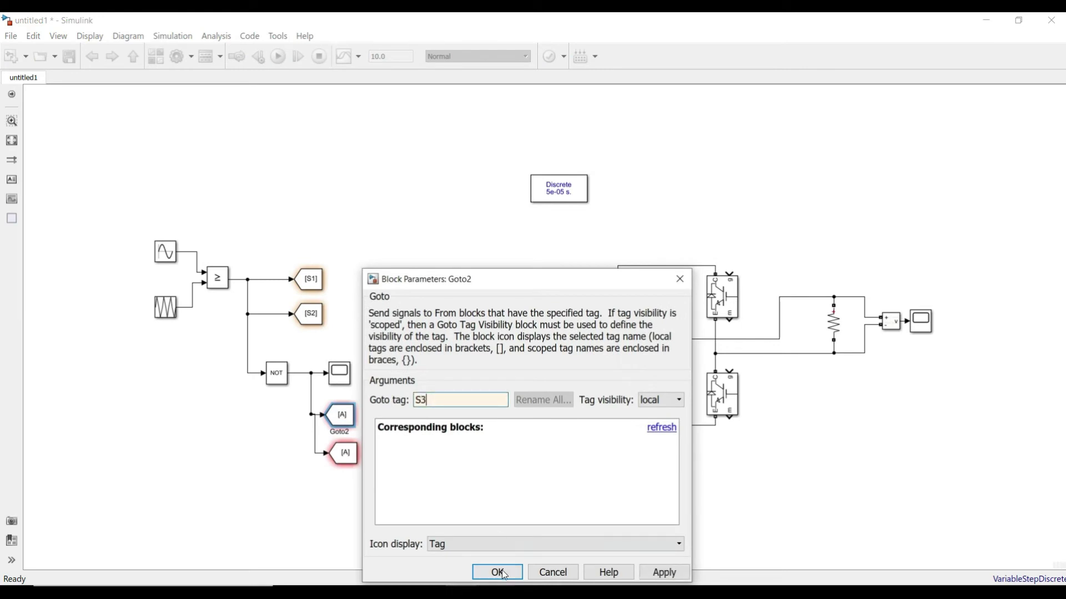
{"action": "left_click", "coordinate": [497, 573]}
{"action": "left_click", "coordinate": [349, 454]}
{"action": "double_click", "coordinate": [348, 454]}
{"action": "double_click", "coordinate": [433, 424]}
{"action": "type", "text": "S4"}
{"action": "left_click", "coordinate": [519, 576]}
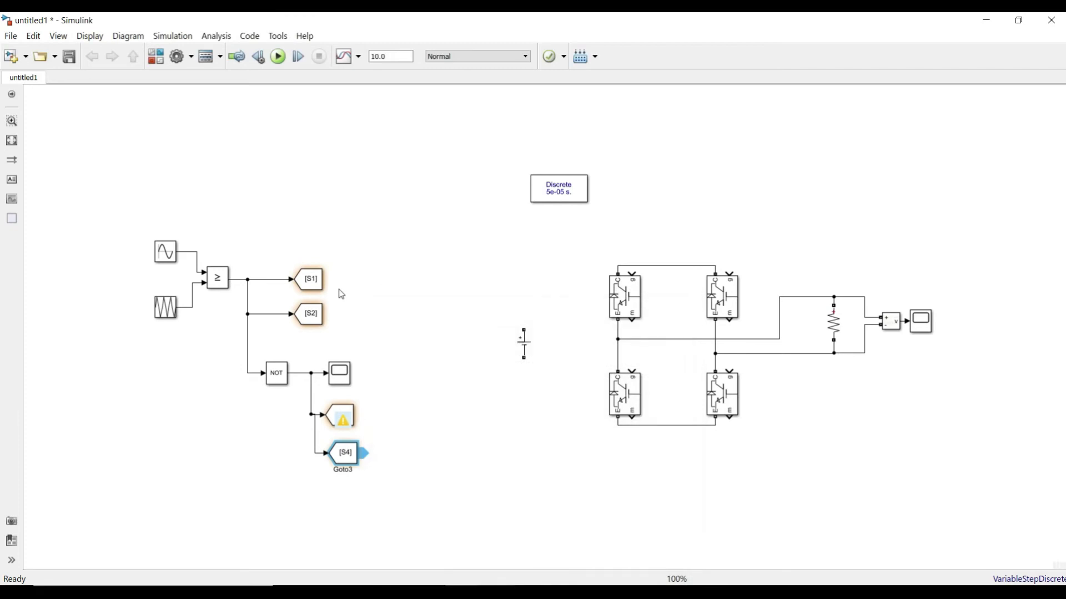
Step: Insert a From block above the bridge and connect it to the upper-left IGBT's gate
{"action": "left_click", "coordinate": [673, 216]}
{"action": "type", "text": "from"}
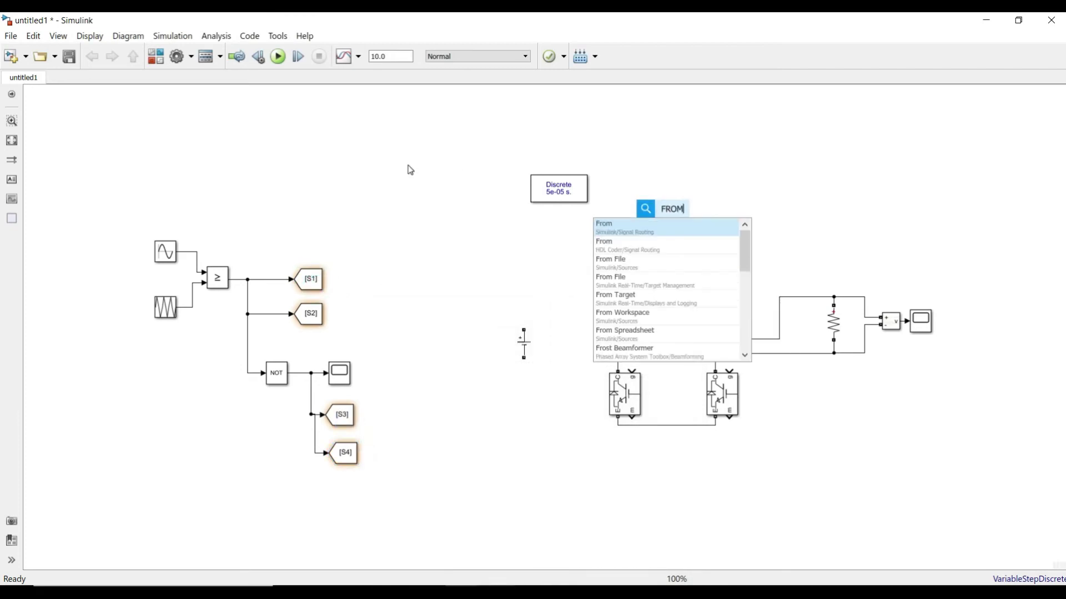
{"action": "key", "text": "Return"}
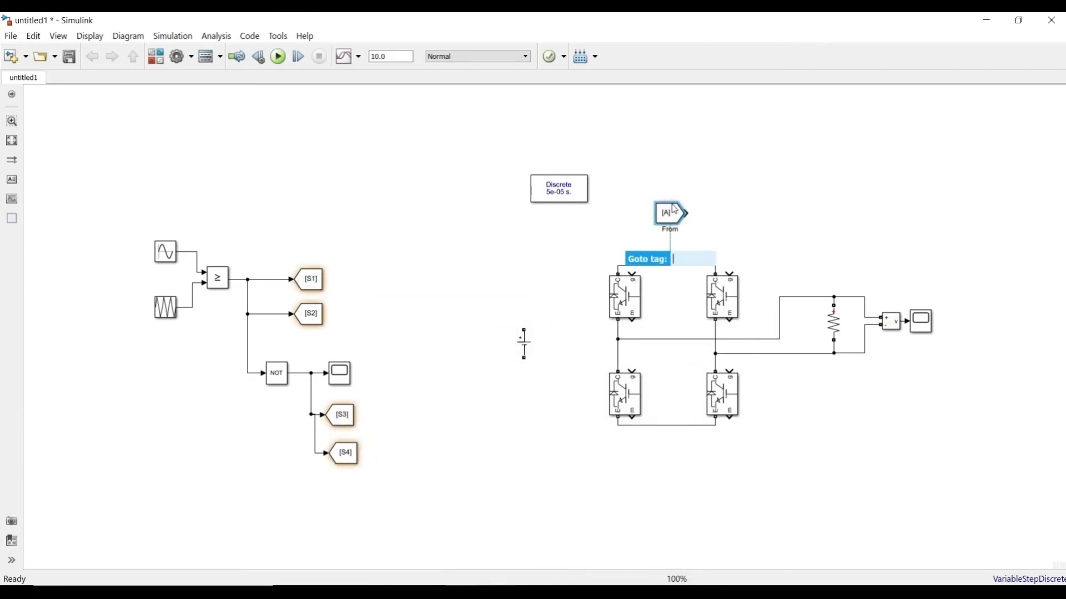
{"action": "left_click_drag", "start_coordinate": [665, 217], "coordinate": [632, 272]}
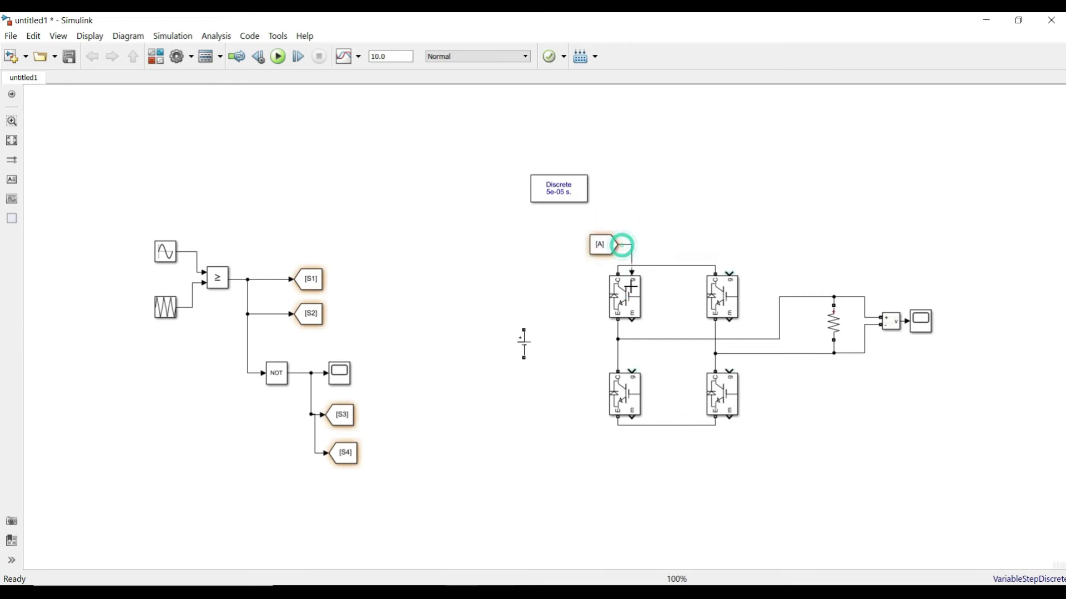
Step: Set the tag of the From block driving the upper-left IGBT to S1
{"action": "double_click", "coordinate": [611, 247]}
{"action": "double_click", "coordinate": [703, 264]}
{"action": "type", "text": "S1"}
{"action": "double_click", "coordinate": [713, 262]}
{"action": "key", "text": "Return"}
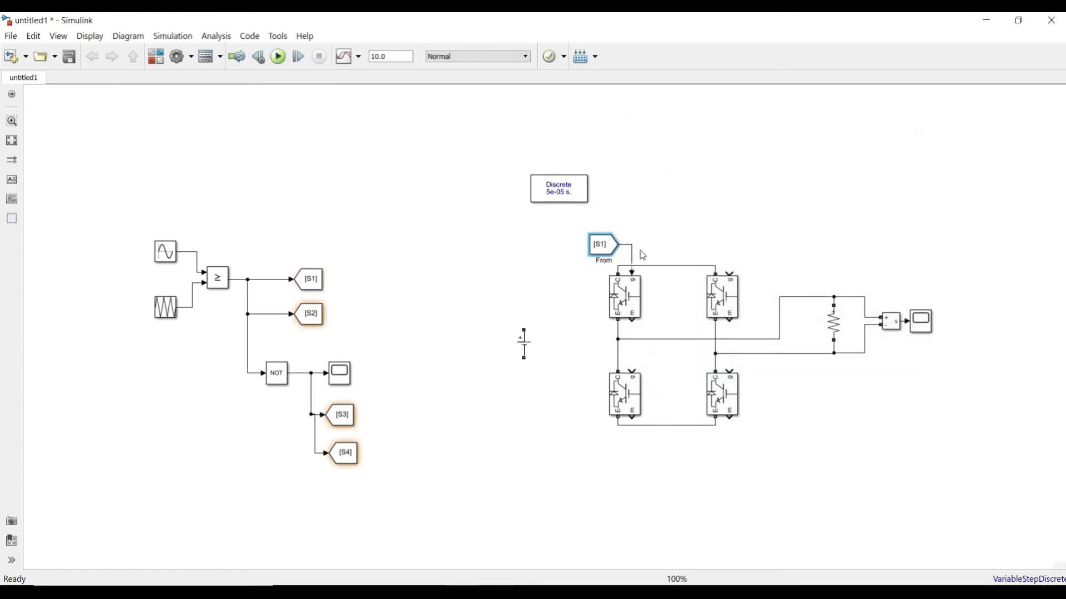
Step: Duplicate the From block beside the lower-right IGBT, connect it to that gate, and set its tag to S2
{"action": "left_click_drag", "start_coordinate": [613, 247], "coordinate": [767, 378]}
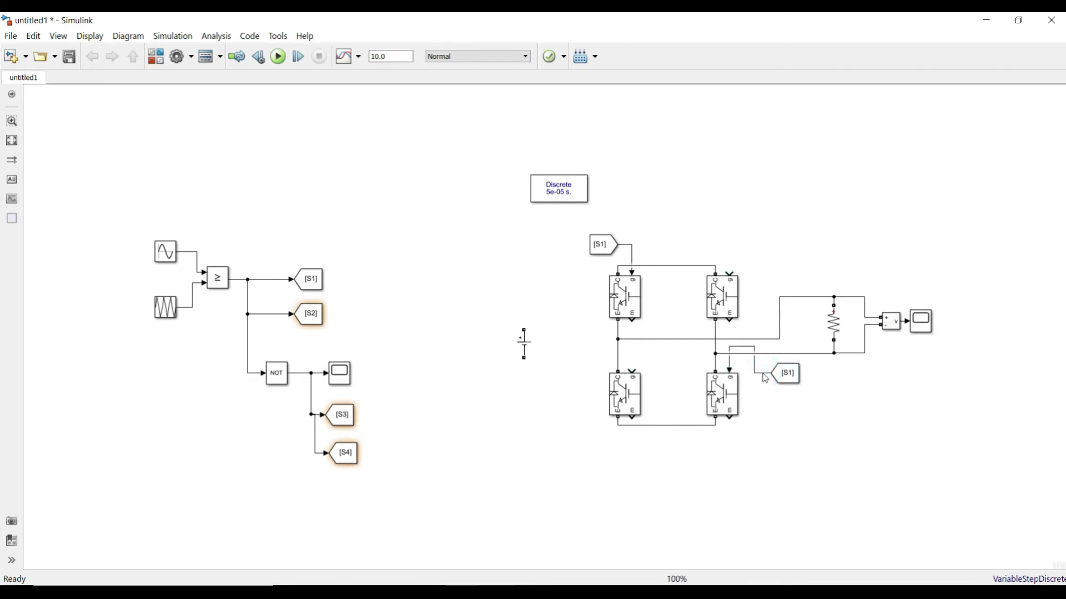
{"action": "double_click", "coordinate": [788, 370]}
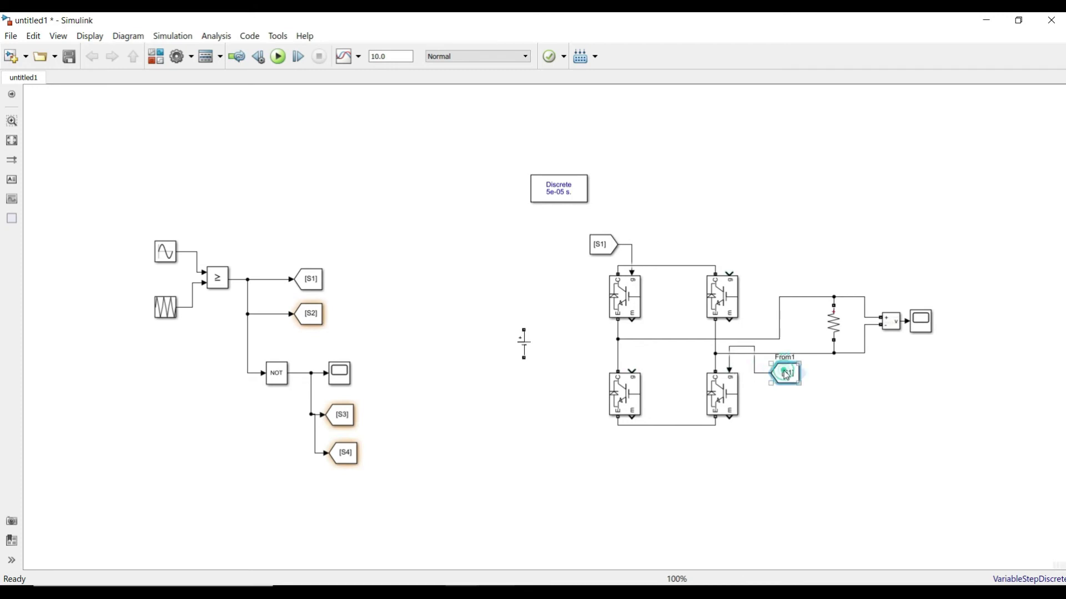
{"action": "double_click", "coordinate": [636, 396]}
{"action": "type", "text": "S2"}
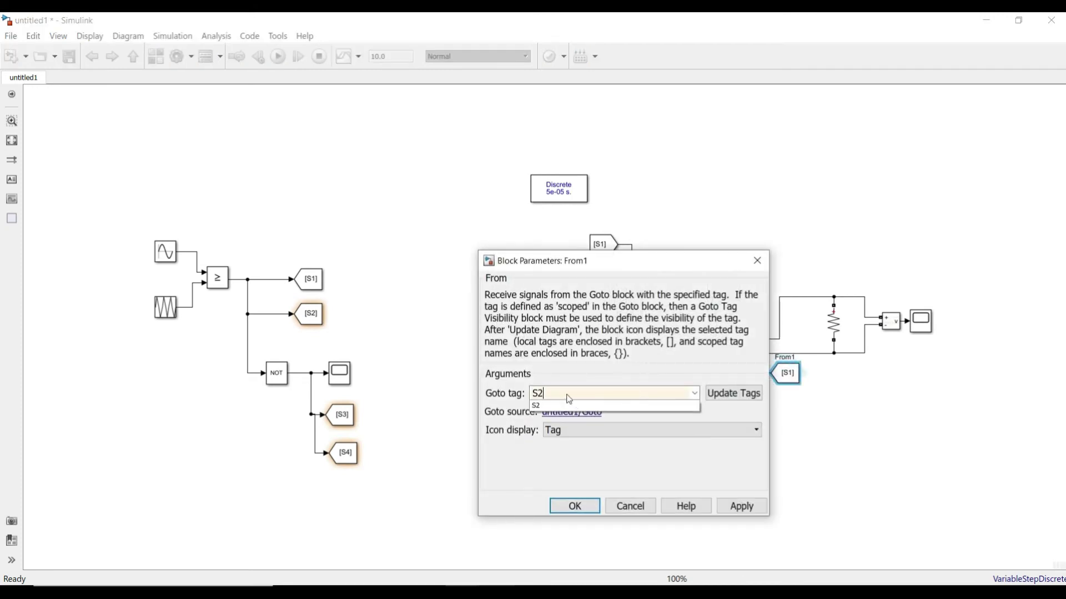
{"action": "double_click", "coordinate": [566, 396]}
{"action": "left_click", "coordinate": [576, 507]}
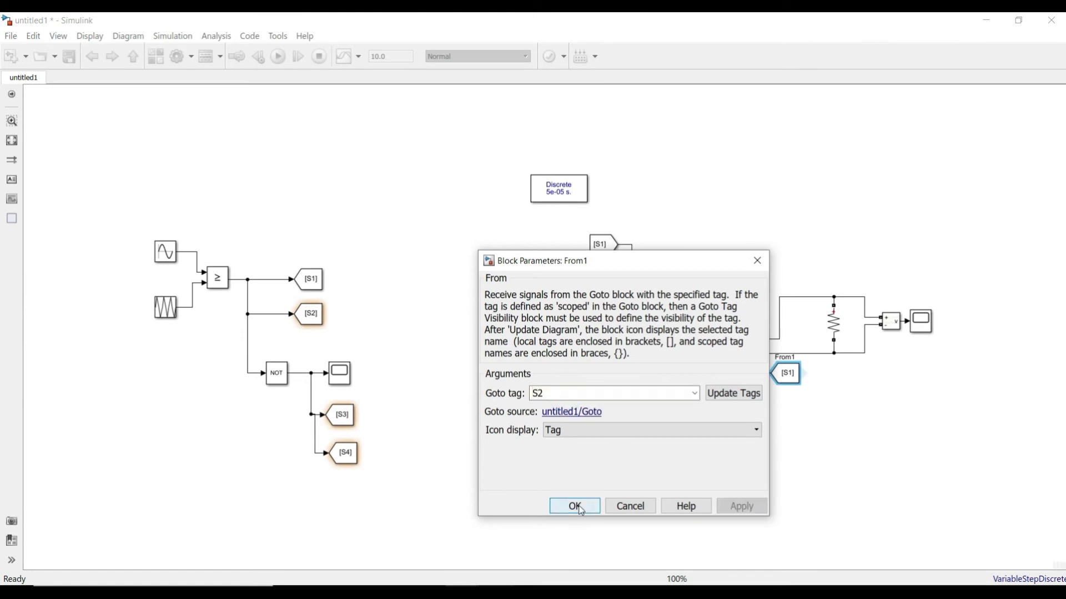
Step: Create From blocks for tags S3 and S4, connecting S3 to the lower-left IGBT's gate and S4 to the upper-right IGBT's gate
{"action": "left_click", "coordinate": [343, 420]}
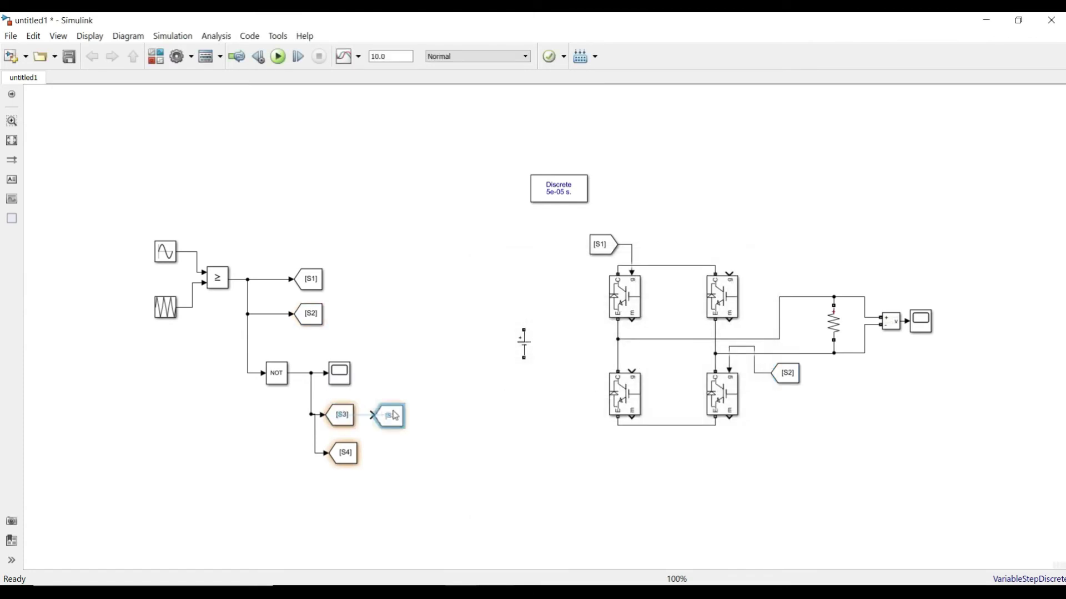
{"action": "double_click", "coordinate": [343, 413]}
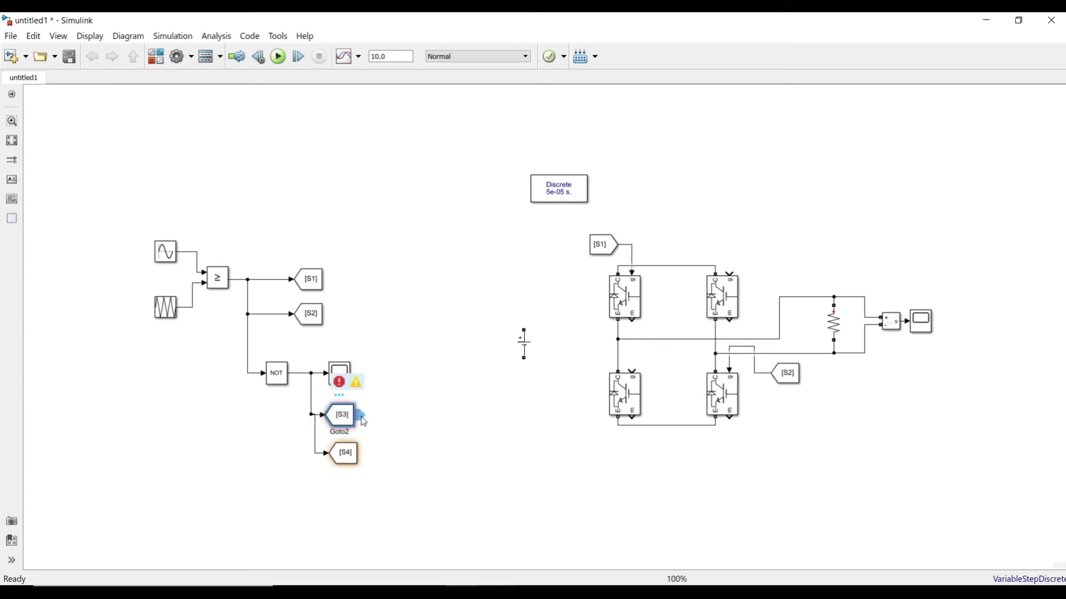
{"action": "left_click_drag", "start_coordinate": [362, 415], "coordinate": [632, 368]}
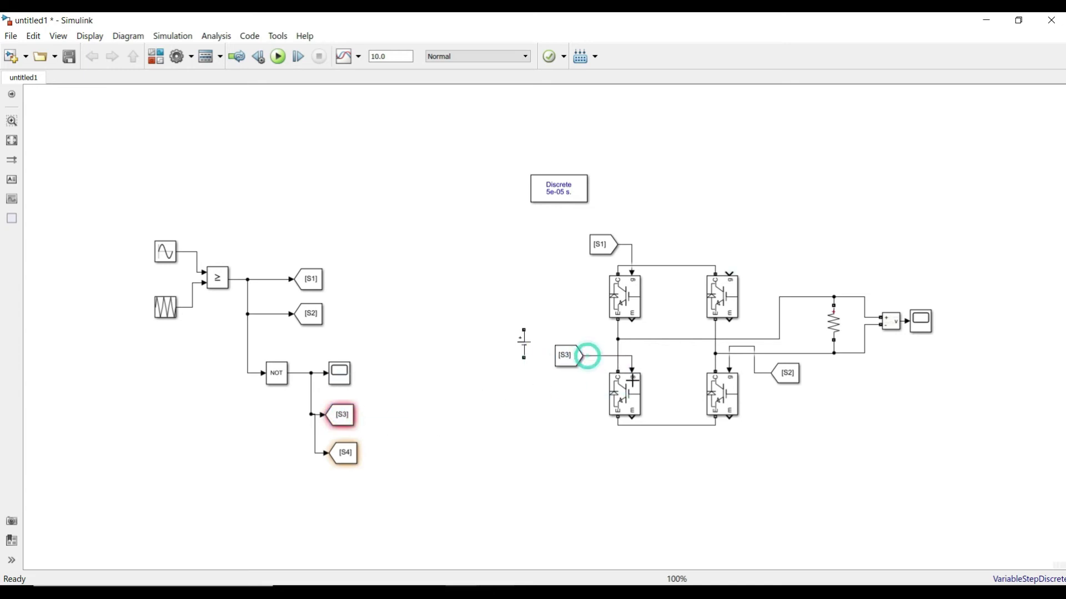
{"action": "left_click", "coordinate": [365, 461]}
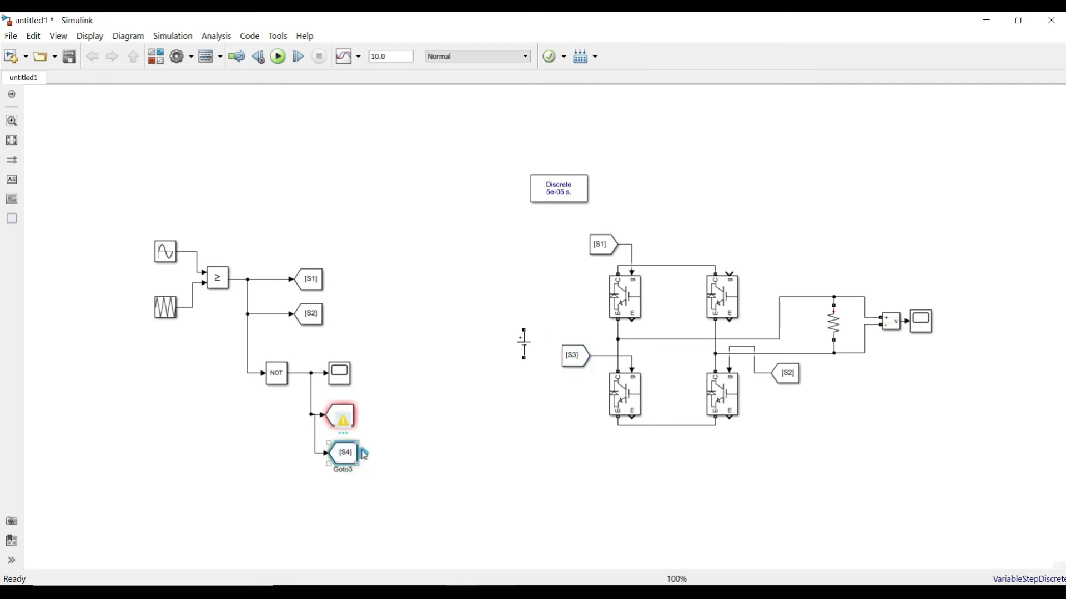
{"action": "mouse_move", "coordinate": [364, 454]}
{"action": "left_mouse_down"}
{"action": "mouse_move", "coordinate": [702, 226]}
{"action": "mouse_move", "coordinate": [691, 233]}
{"action": "mouse_move", "coordinate": [710, 234]}
{"action": "mouse_move", "coordinate": [729, 272]}
{"action": "left_mouse_up"}
{"action": "left_click", "coordinate": [815, 236]}
Step: Wire the DC Voltage Source across the bridge's upper and lower rails and review its amplitude setting
{"action": "mouse_move", "coordinate": [524, 330]}
{"action": "left_mouse_down"}
{"action": "mouse_move", "coordinate": [553, 287]}
{"action": "mouse_move", "coordinate": [616, 266]}
{"action": "left_mouse_up"}
{"action": "left_click_drag", "start_coordinate": [524, 358], "coordinate": [619, 426]}
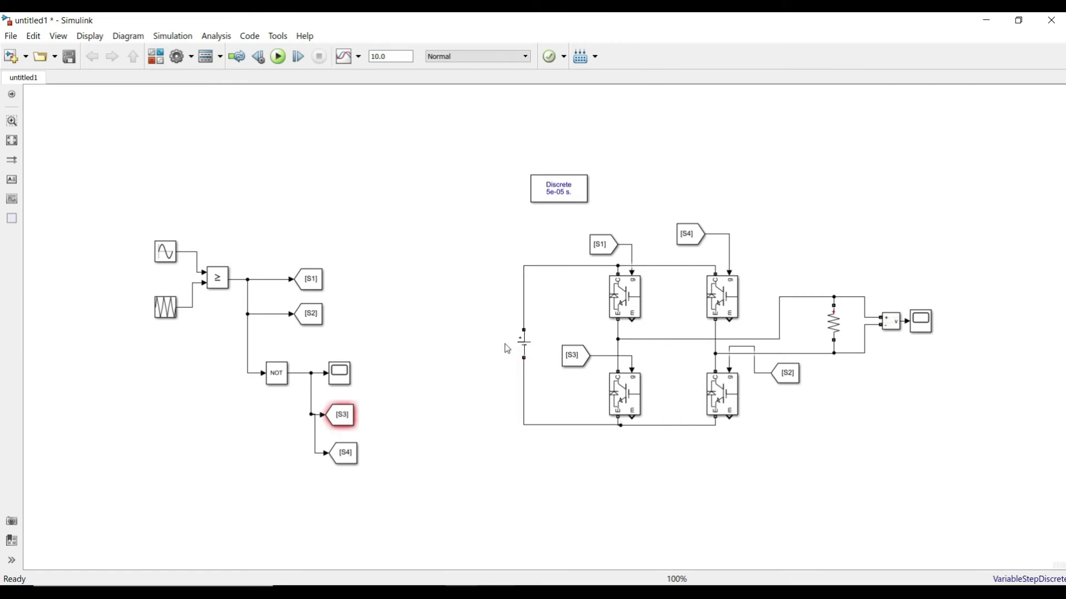
{"action": "double_click", "coordinate": [524, 343]}
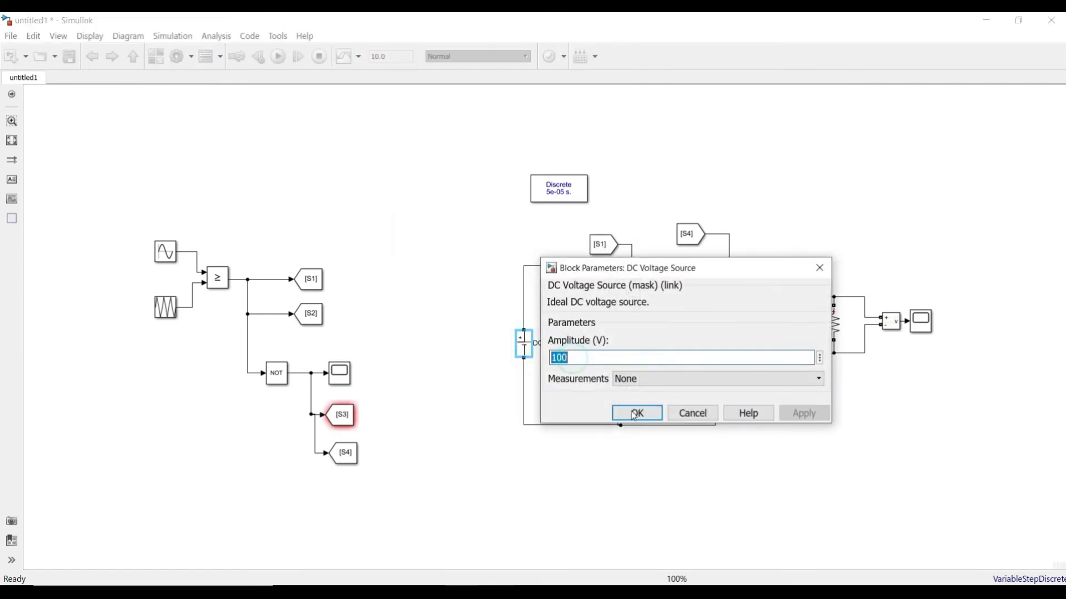
{"action": "left_click", "coordinate": [634, 414]}
{"action": "left_click", "coordinate": [839, 257]}
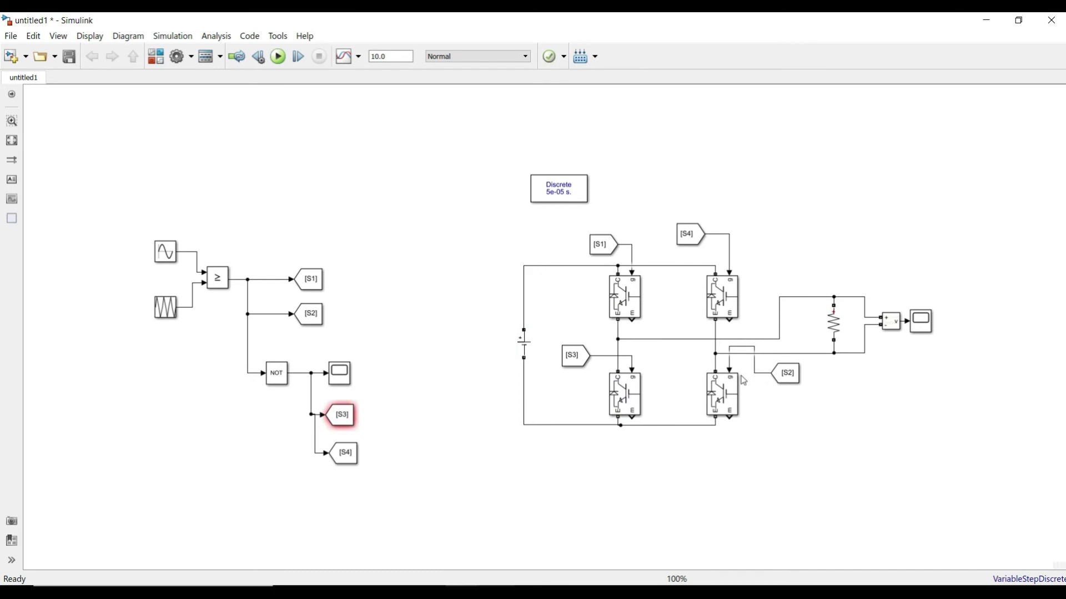
Step: Reroute the gate wire from the S2 From block closer to the lower-right IGBT
{"action": "left_click_drag", "start_coordinate": [743, 349], "coordinate": [744, 362]}
Step: Examine the parameters of the S3 Goto block and its matching From block
{"action": "left_click", "coordinate": [341, 415]}
{"action": "left_click", "coordinate": [577, 361]}
{"action": "double_click", "coordinate": [581, 366]}
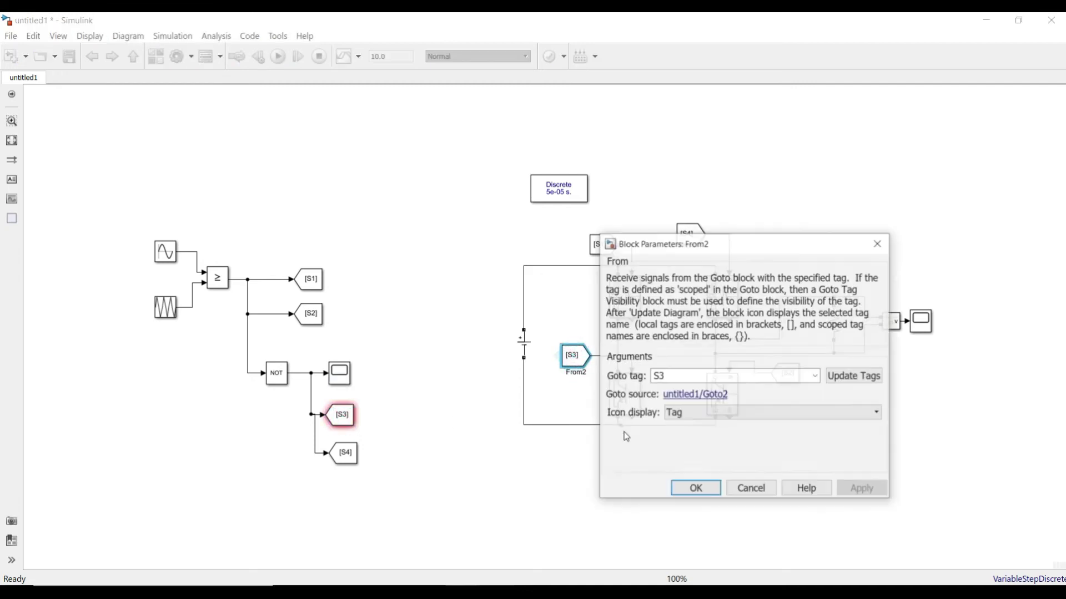
{"action": "left_click", "coordinate": [694, 488]}
{"action": "left_click", "coordinate": [338, 418]}
{"action": "double_click", "coordinate": [343, 416]}
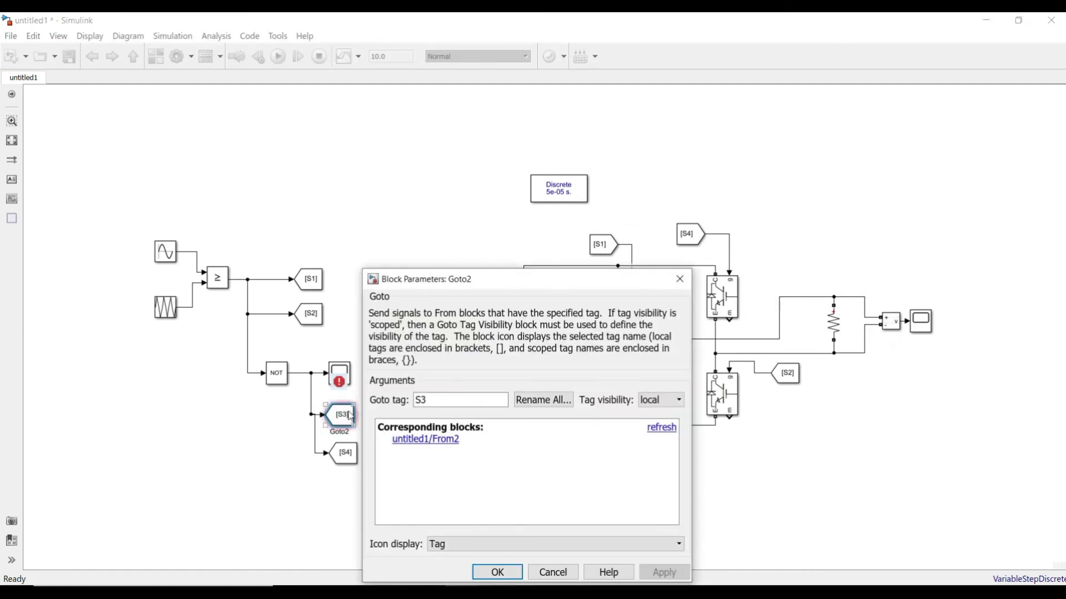
{"action": "left_click", "coordinate": [502, 576]}
{"action": "double_click", "coordinate": [340, 415]}
{"action": "left_click", "coordinate": [506, 580]}
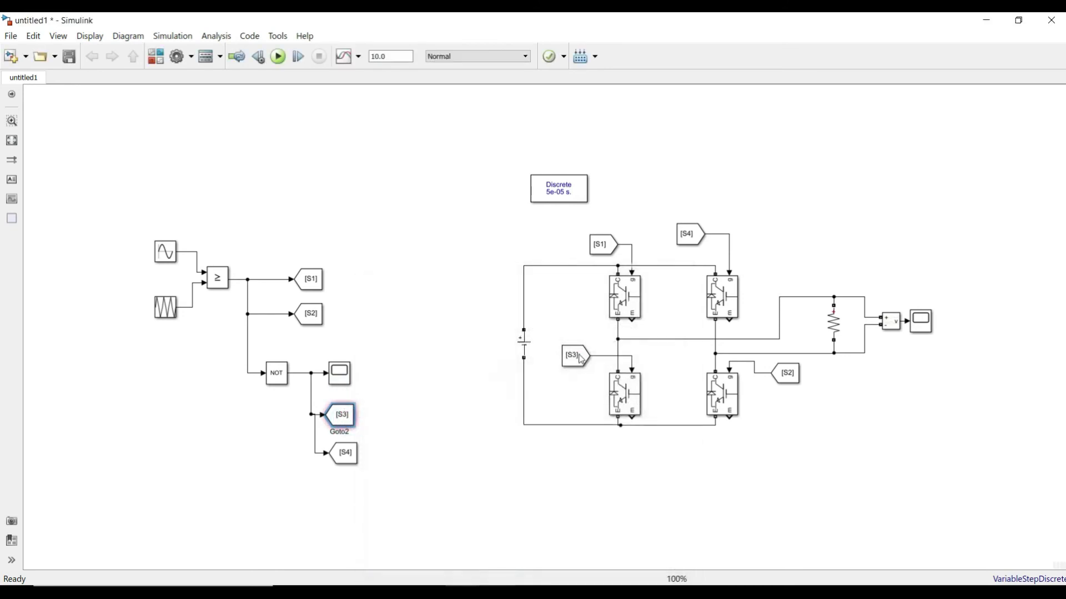
{"action": "double_click", "coordinate": [581, 358]}
{"action": "left_click", "coordinate": [697, 488]}
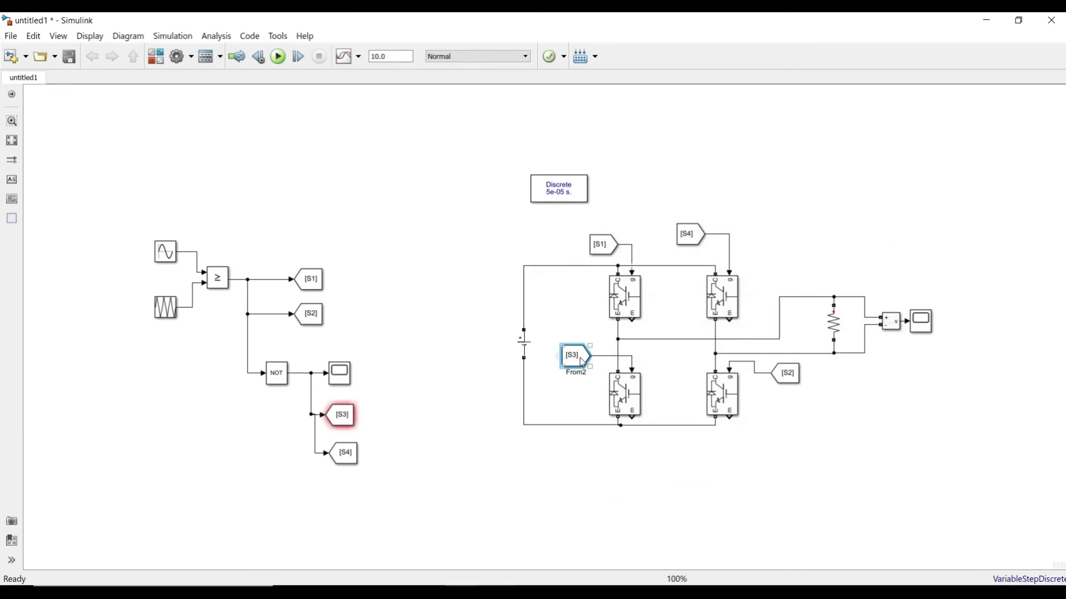
Step: Replace the From block at the lower-left IGBT's gate with a copy of the S1 From block and set its tag to S3
{"action": "key", "text": "Delete"}
{"action": "left_click_drag", "start_coordinate": [602, 250], "coordinate": [575, 362]}
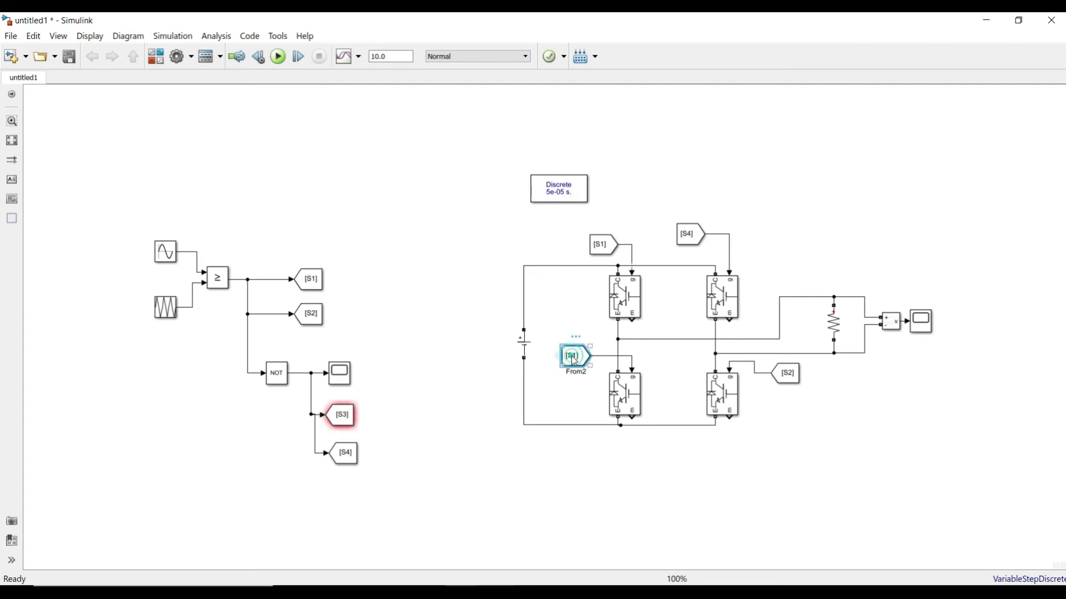
{"action": "double_click", "coordinate": [575, 361]}
{"action": "left_click", "coordinate": [673, 374]}
{"action": "left_click", "coordinate": [667, 409]}
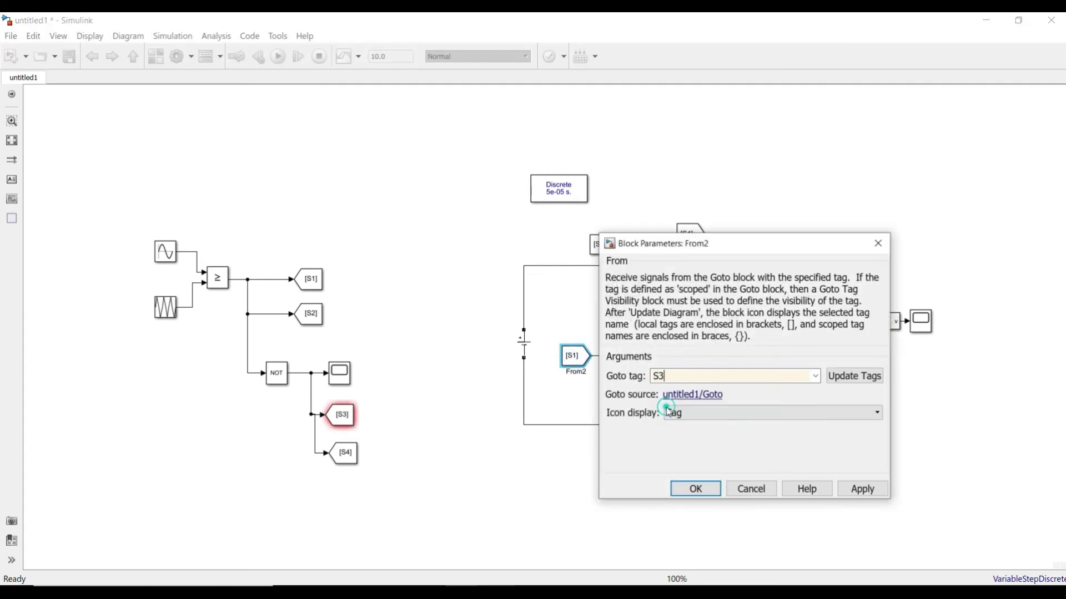
{"action": "left_click", "coordinate": [695, 488]}
{"action": "left_click", "coordinate": [342, 416]}
{"action": "left_click", "coordinate": [416, 405]}
{"action": "left_click", "coordinate": [346, 421]}
{"action": "left_click", "coordinate": [398, 395]}
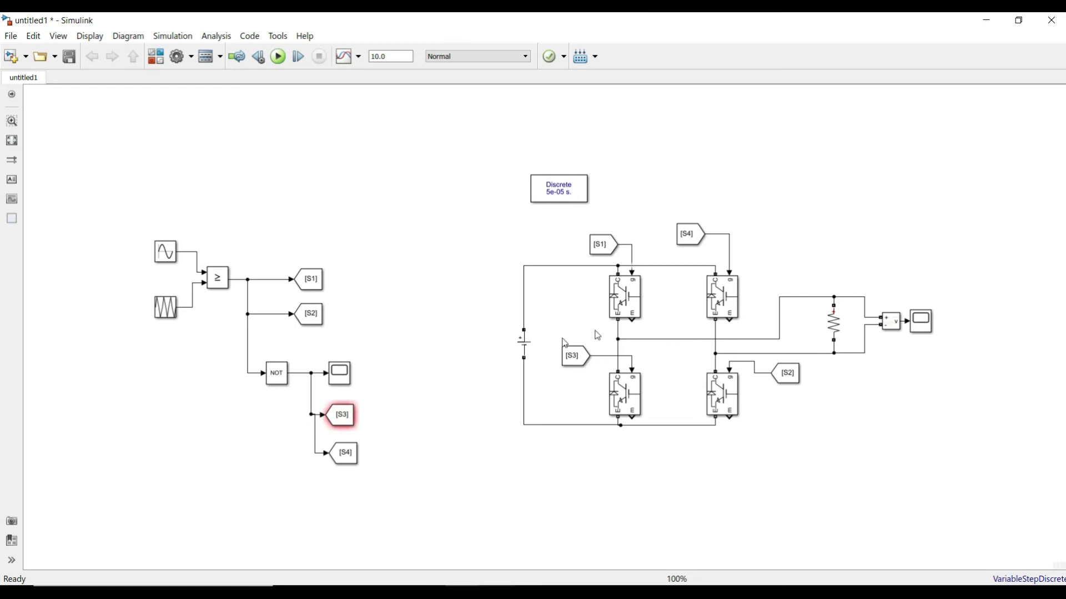
Step: Align the S1 From block with the S4 From block and shift the powergui block to the left
{"action": "left_click_drag", "start_coordinate": [602, 244], "coordinate": [601, 235]}
{"action": "left_click_drag", "start_coordinate": [566, 199], "coordinate": [525, 199]}
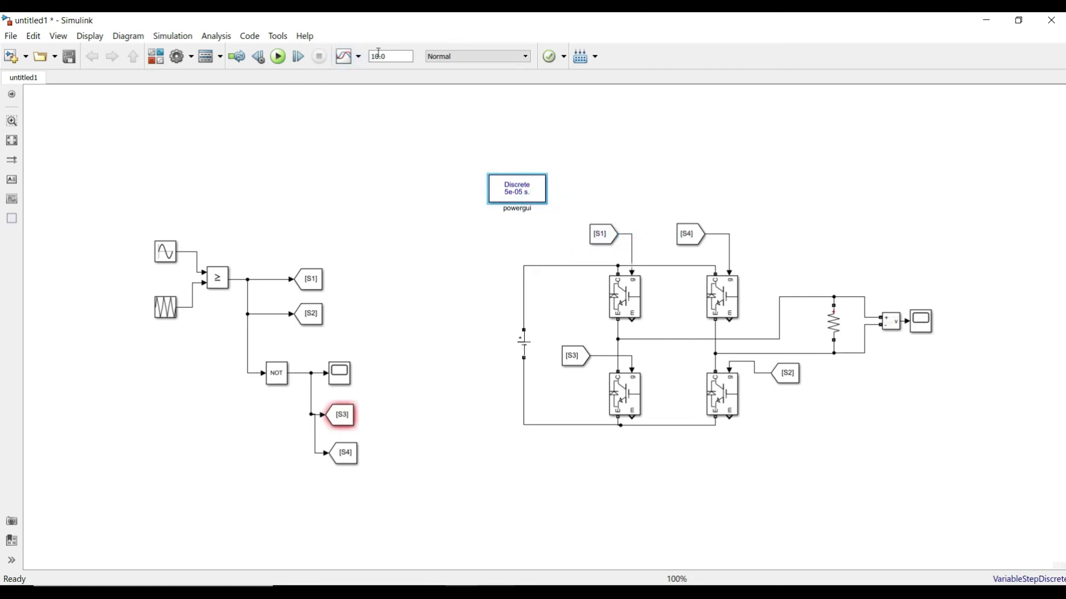
Step: Run the simulation and view the Scopes on the load voltage and the NOT output
{"action": "left_click", "coordinate": [278, 56]}
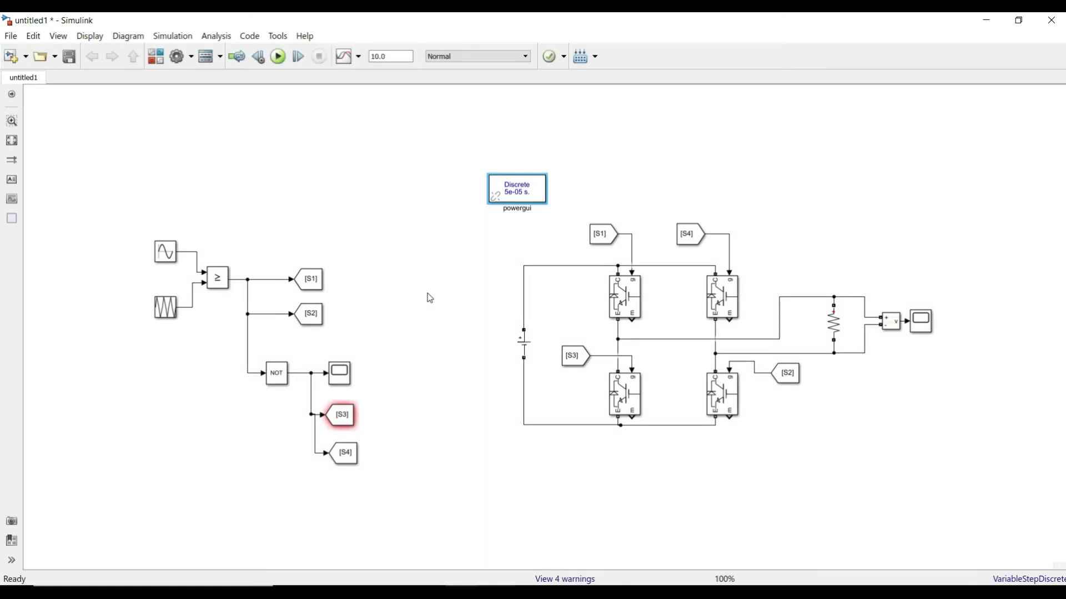
{"action": "left_click", "coordinate": [927, 328]}
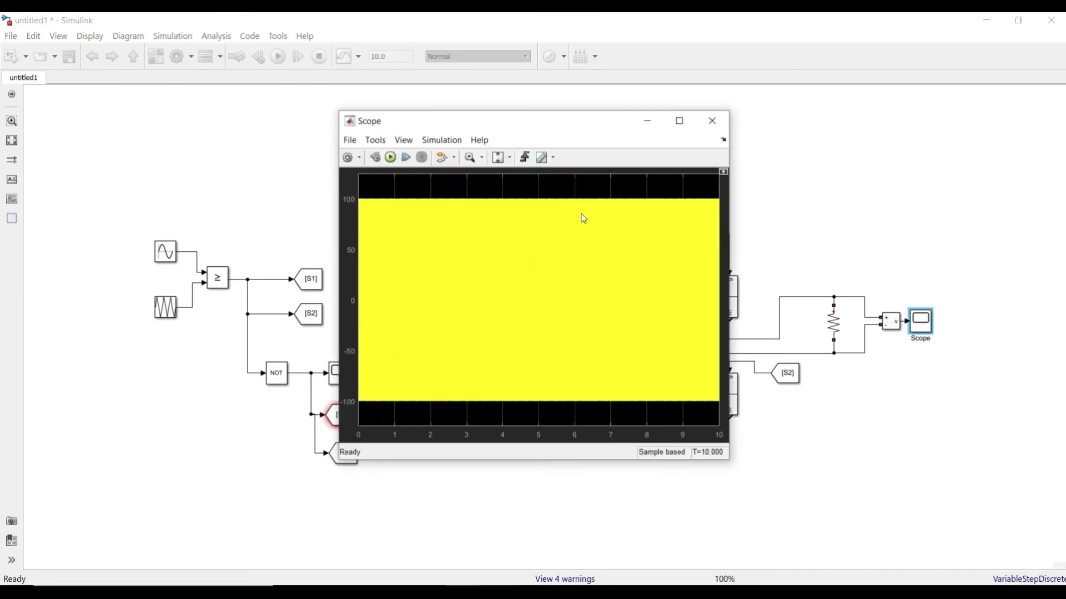
{"action": "left_click", "coordinate": [712, 121]}
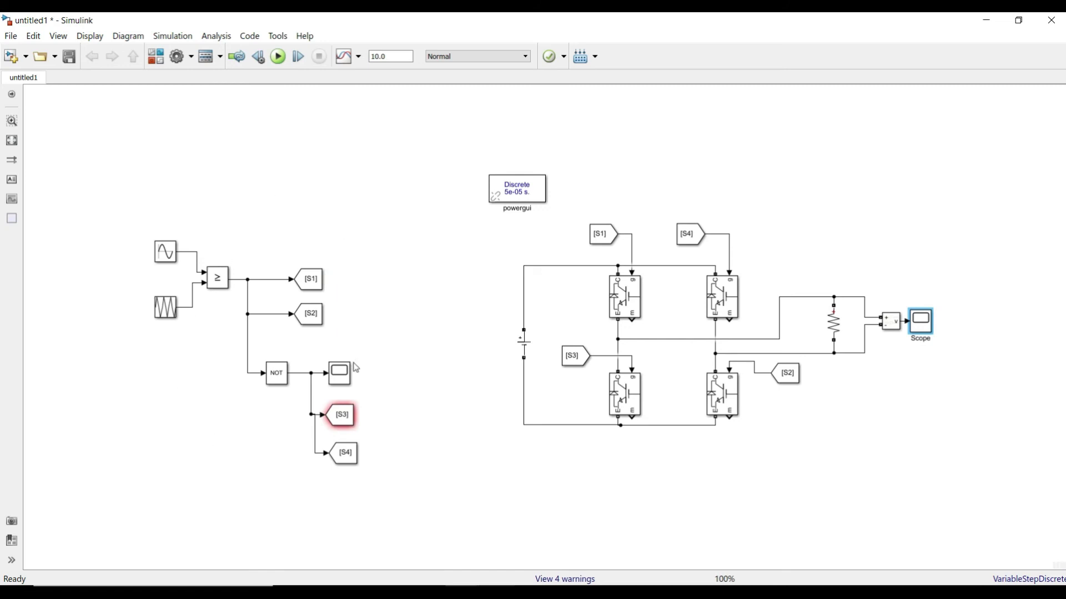
{"action": "double_click", "coordinate": [346, 379]}
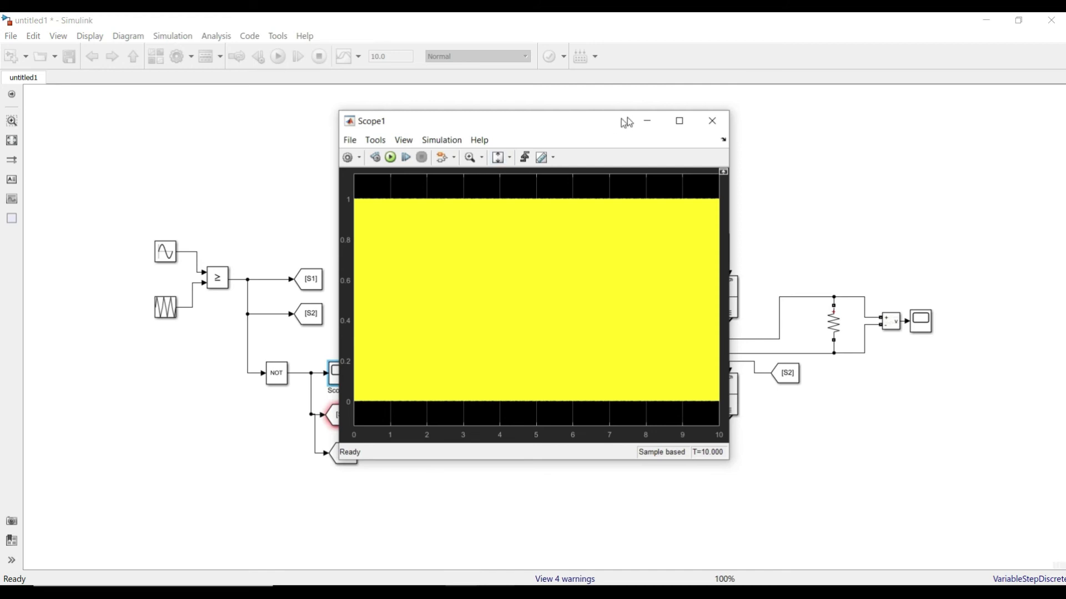
{"action": "left_click", "coordinate": [713, 121]}
Step: Insert a Mux block below the signal sources and connect its inputs to the sine and triangle signals
{"action": "double_click", "coordinate": [428, 206]}
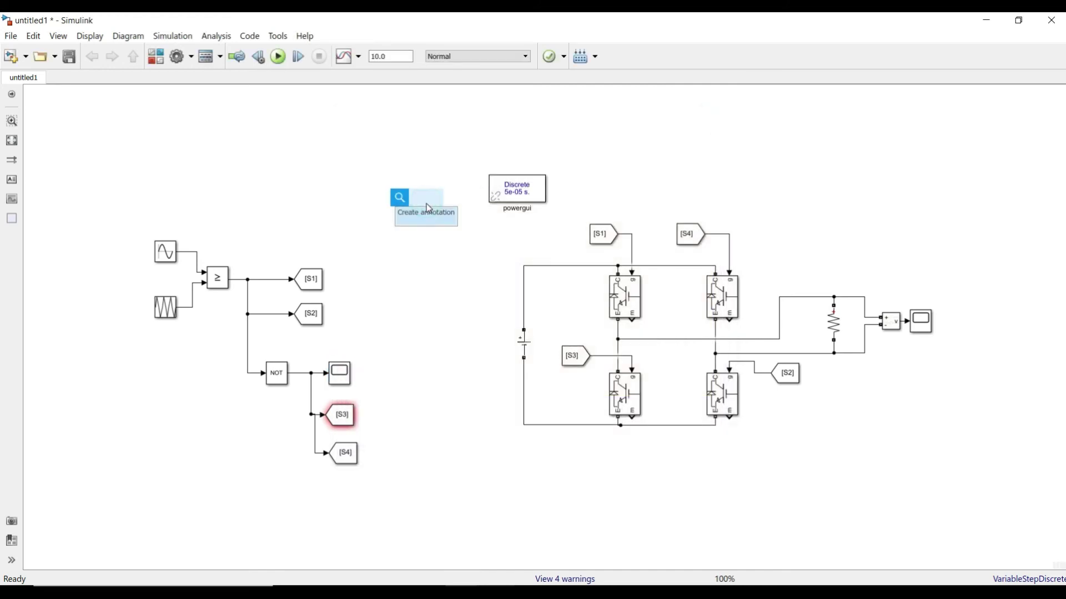
{"action": "double_click", "coordinate": [180, 502]}
{"action": "type", "text": "MUX"}
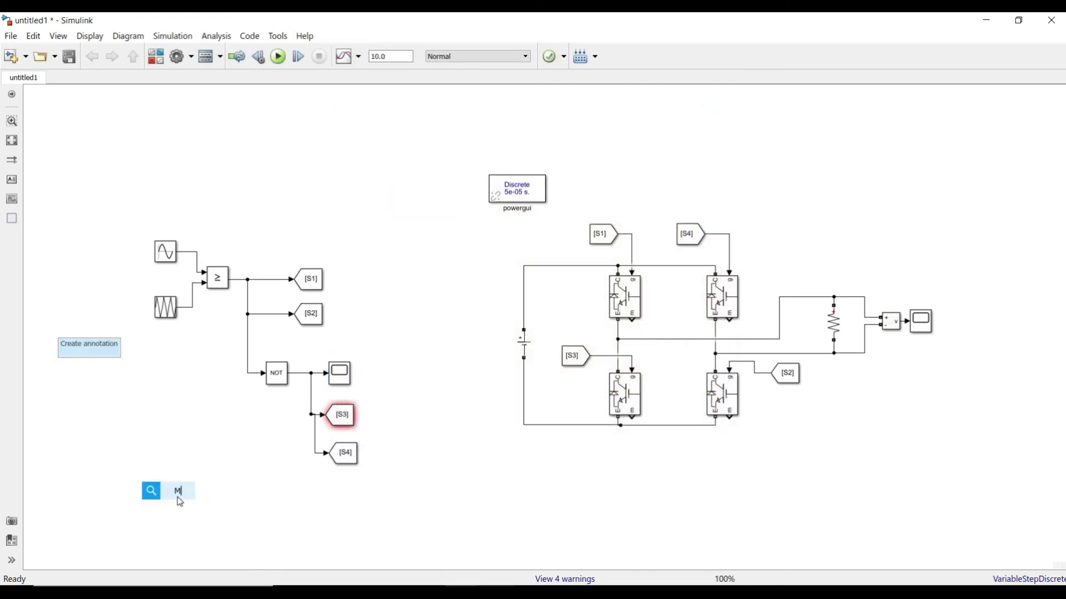
{"action": "left_click", "coordinate": [181, 503]}
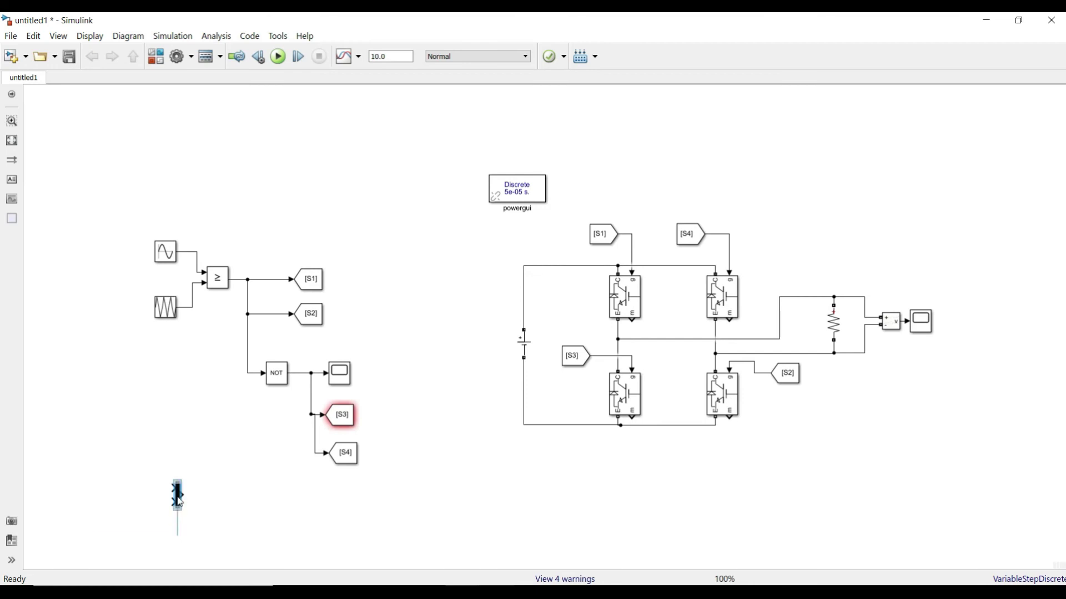
{"action": "left_click_drag", "start_coordinate": [183, 500], "coordinate": [187, 252]}
{"action": "left_click_drag", "start_coordinate": [193, 422], "coordinate": [181, 308]}
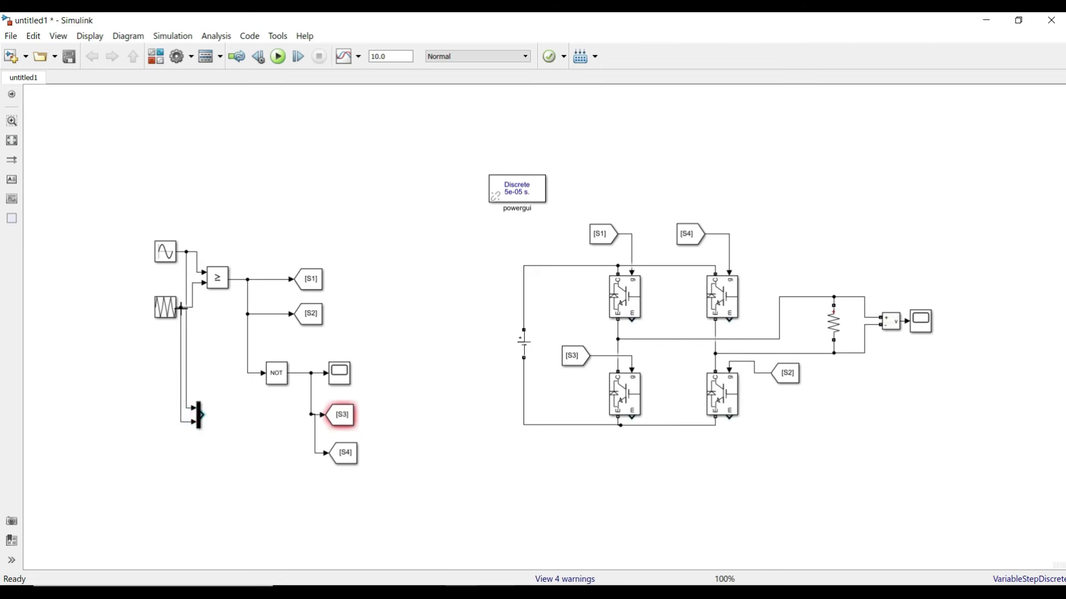
Step: Copy the load-voltage Scope to the Mux output, connect it, and check its display
{"action": "double_click", "coordinate": [236, 433]}
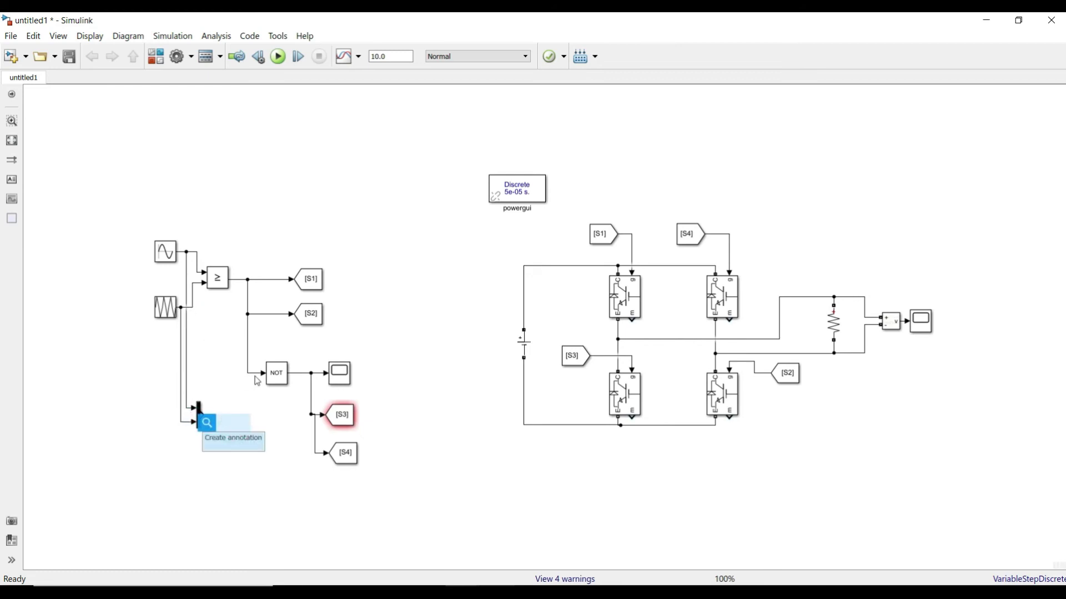
{"action": "left_click_drag", "start_coordinate": [930, 330], "coordinate": [232, 428]}
{"action": "left_click", "coordinate": [221, 350]}
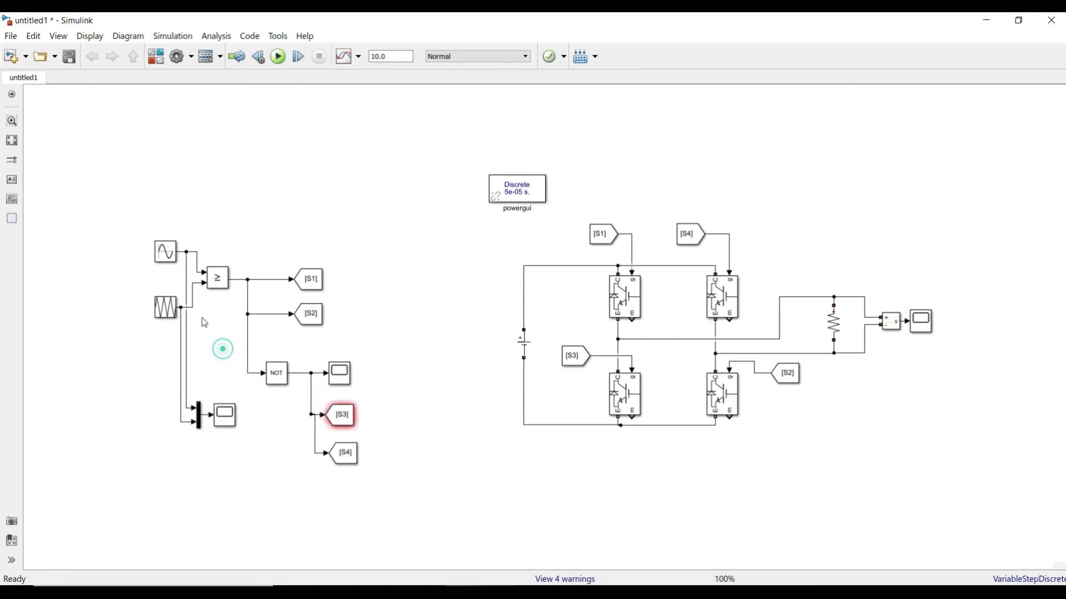
{"action": "double_click", "coordinate": [235, 414]}
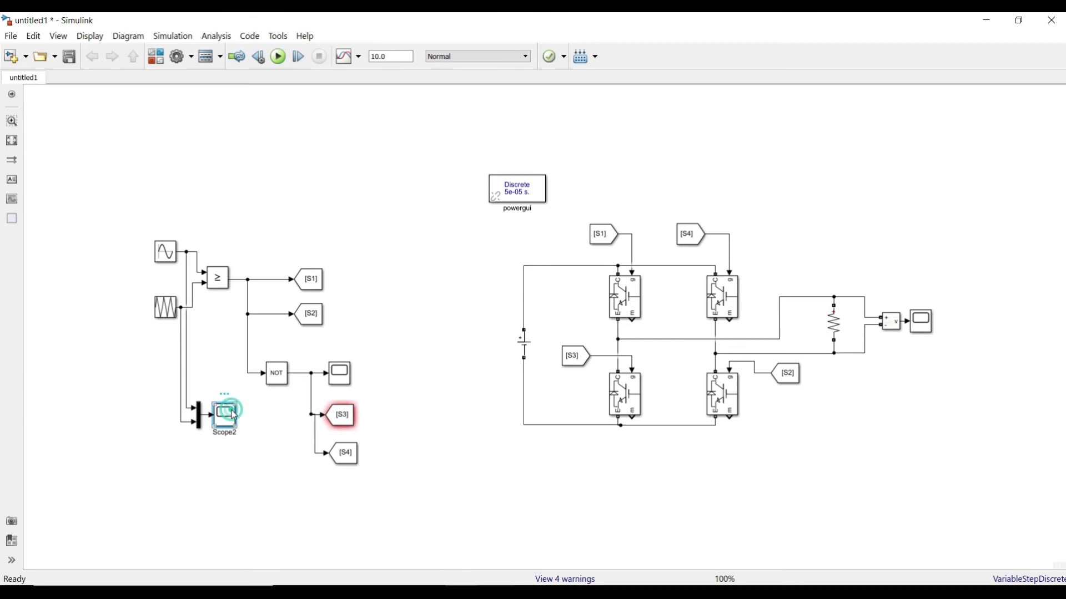
{"action": "left_click", "coordinate": [711, 122]}
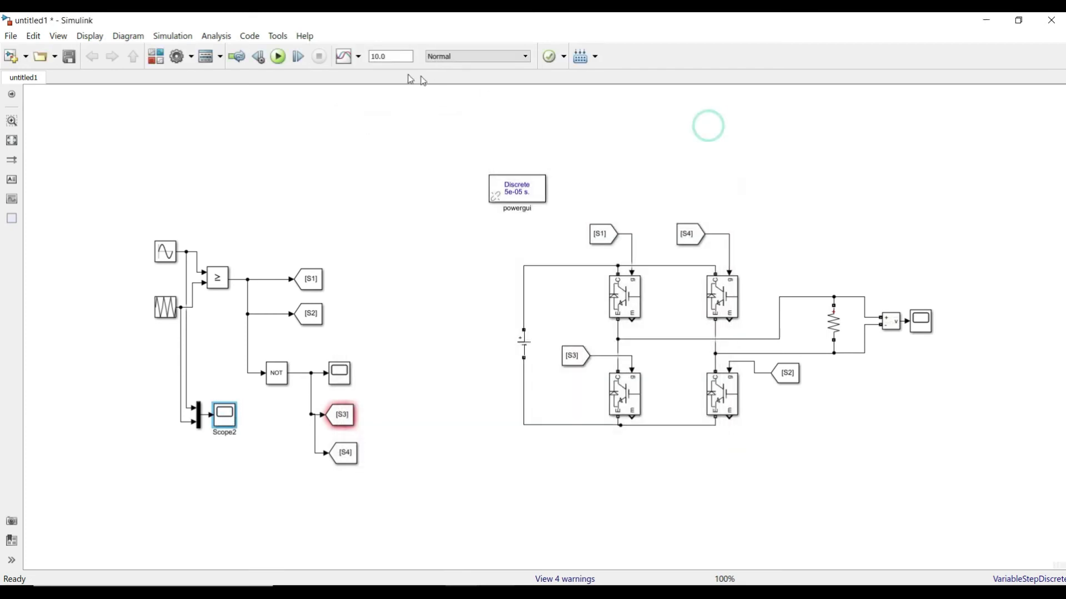
Step: Run the simulation and zoom the Mux Scope along the time axis to inspect the sine and triangle waveforms
{"action": "left_click", "coordinate": [278, 56]}
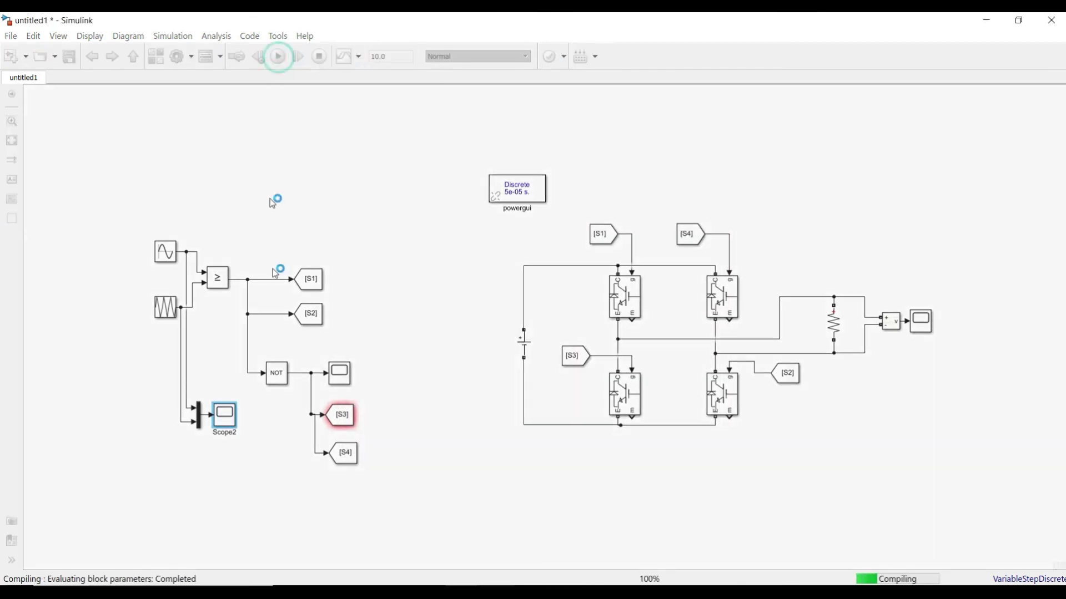
{"action": "double_click", "coordinate": [232, 424]}
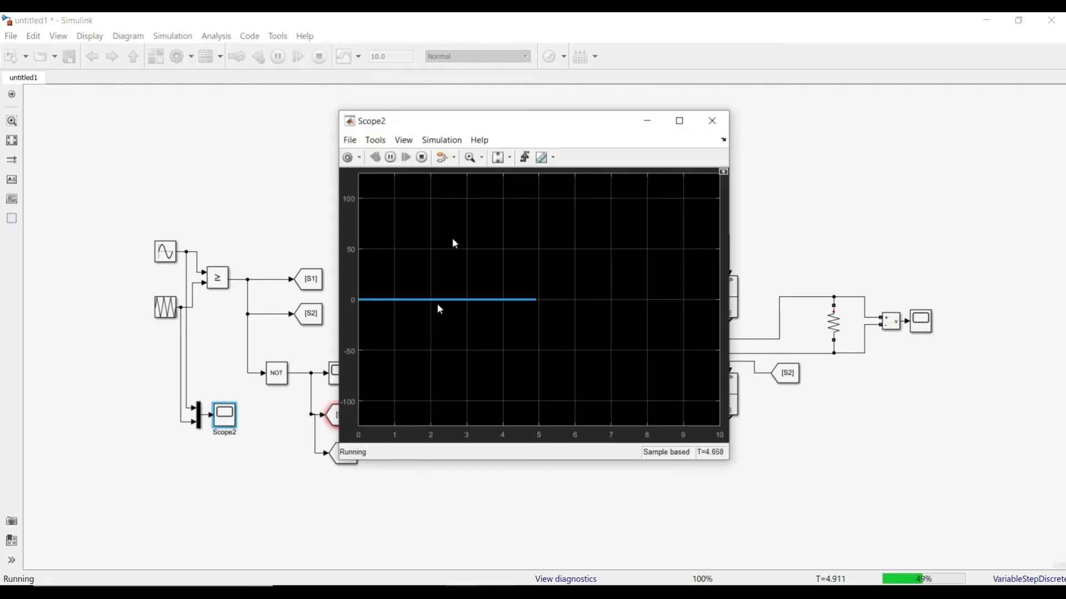
{"action": "left_click", "coordinate": [508, 156]}
{"action": "left_click", "coordinate": [501, 188]}
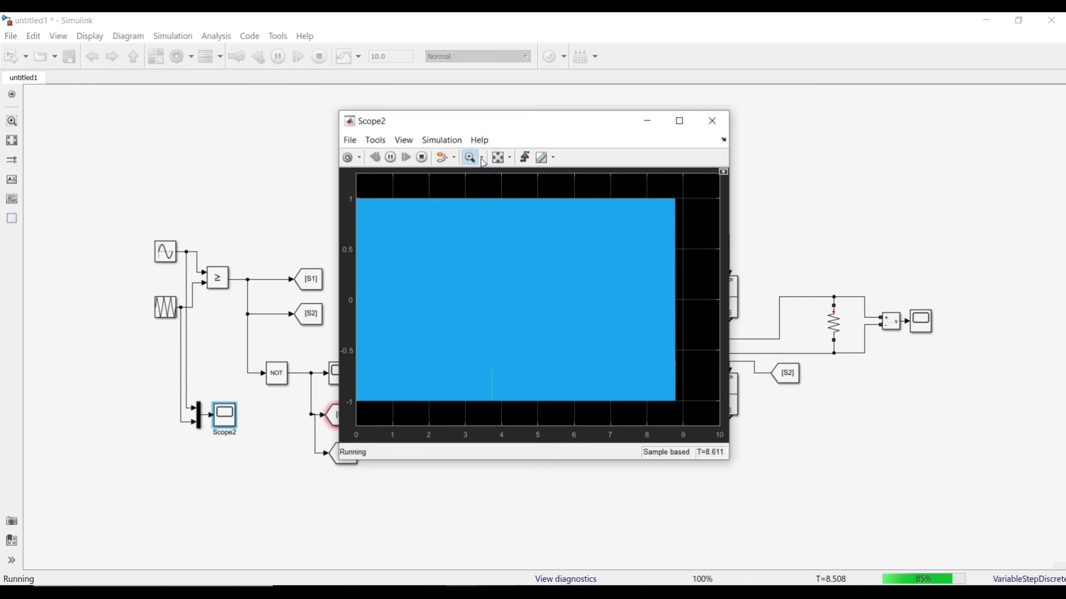
{"action": "left_click", "coordinate": [483, 158]}
{"action": "left_click", "coordinate": [473, 175]}
{"action": "left_click", "coordinate": [424, 249]}
{"action": "left_click_drag", "start_coordinate": [442, 300], "coordinate": [562, 300]}
{"action": "left_click", "coordinate": [646, 285]}
{"action": "left_click", "coordinate": [527, 266]}
{"action": "left_click", "coordinate": [495, 252]}
{"action": "left_click", "coordinate": [454, 260]}
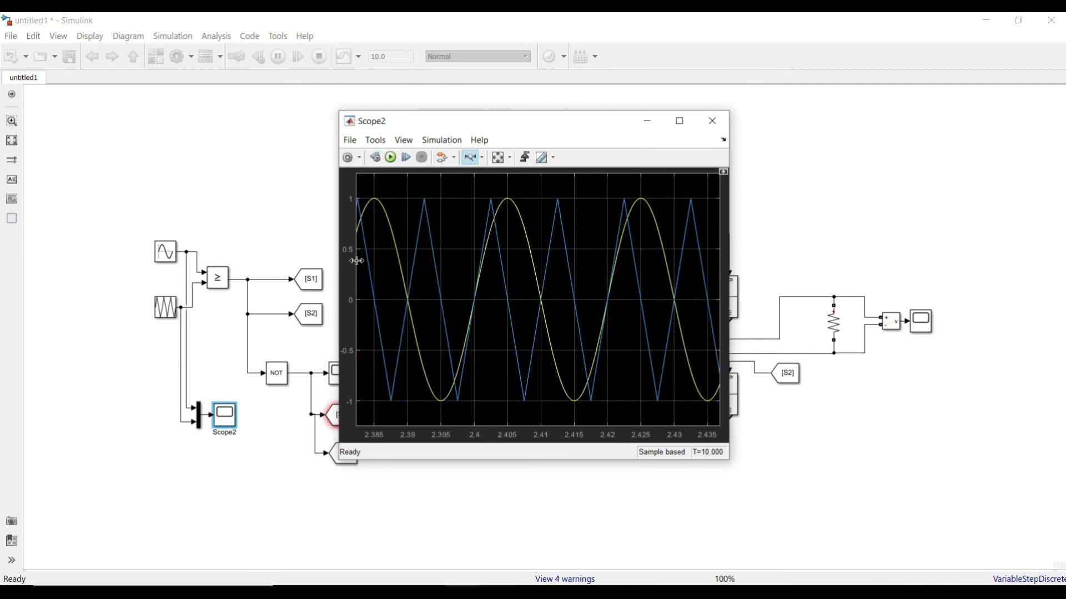
{"action": "left_click", "coordinate": [711, 120]}
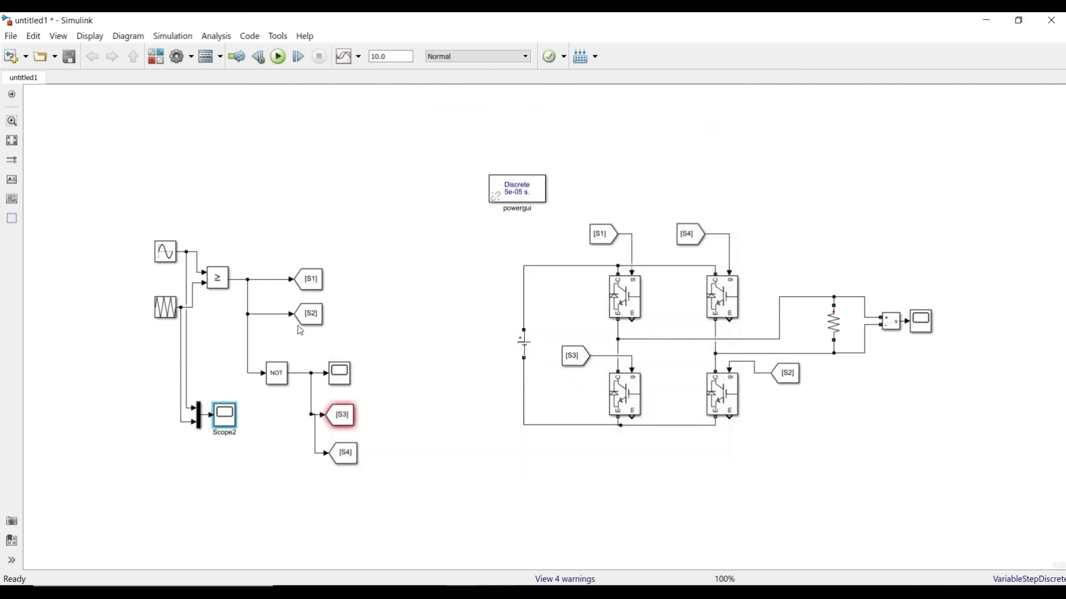
{"action": "left_click", "coordinate": [320, 283]}
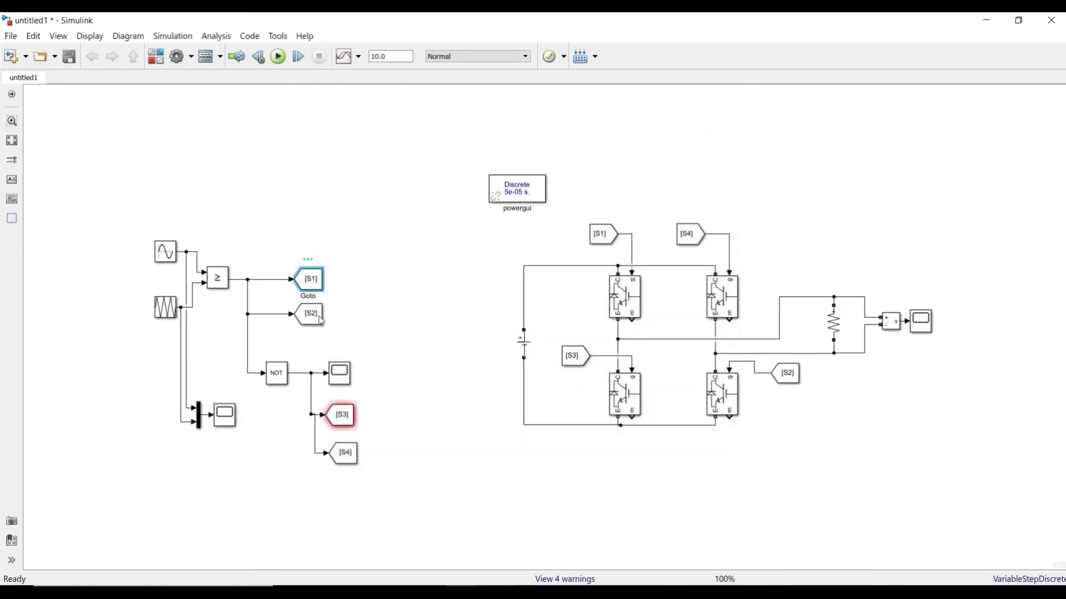
{"action": "left_click", "coordinate": [397, 323]}
{"action": "left_click", "coordinate": [341, 415]}
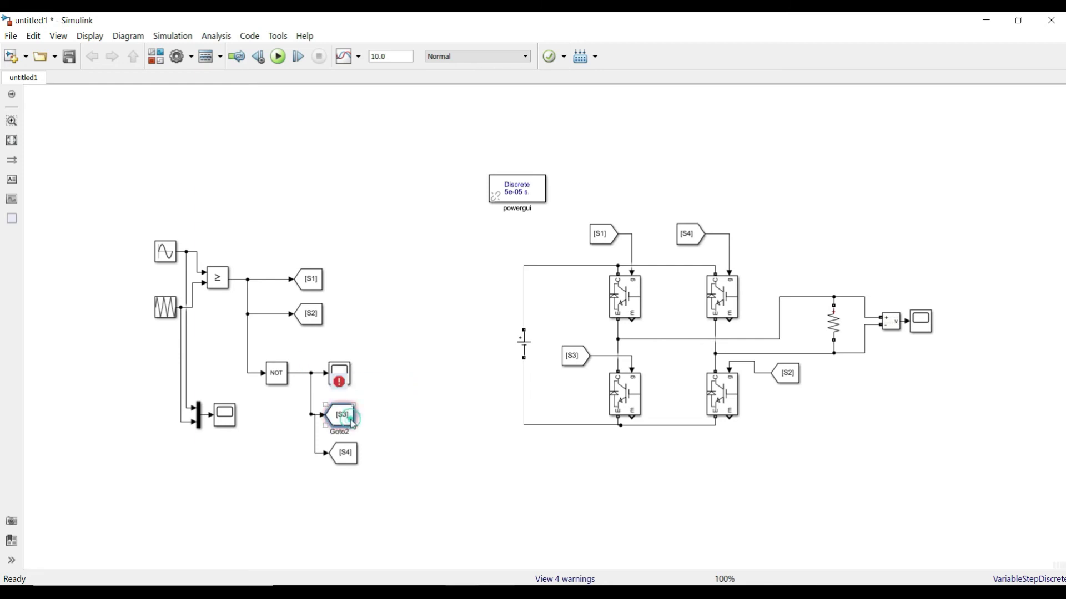
{"action": "left_click", "coordinate": [342, 453]}
{"action": "left_click", "coordinate": [408, 367]}
{"action": "left_click", "coordinate": [327, 326]}
{"action": "left_click", "coordinate": [311, 279]}
{"action": "left_click", "coordinate": [391, 356]}
{"action": "left_click", "coordinate": [354, 419]}
{"action": "left_click", "coordinate": [407, 400]}
Step: Shift the S3 Goto block to the right and move the S4 Goto block up and to the left
{"action": "left_click_drag", "start_coordinate": [347, 413], "coordinate": [373, 415]}
{"action": "mouse_move", "coordinate": [343, 451]}
{"action": "left_mouse_down"}
{"action": "mouse_move", "coordinate": [335, 405]}
{"action": "mouse_move", "coordinate": [333, 442]}
{"action": "left_mouse_up"}
{"action": "left_click", "coordinate": [400, 424]}
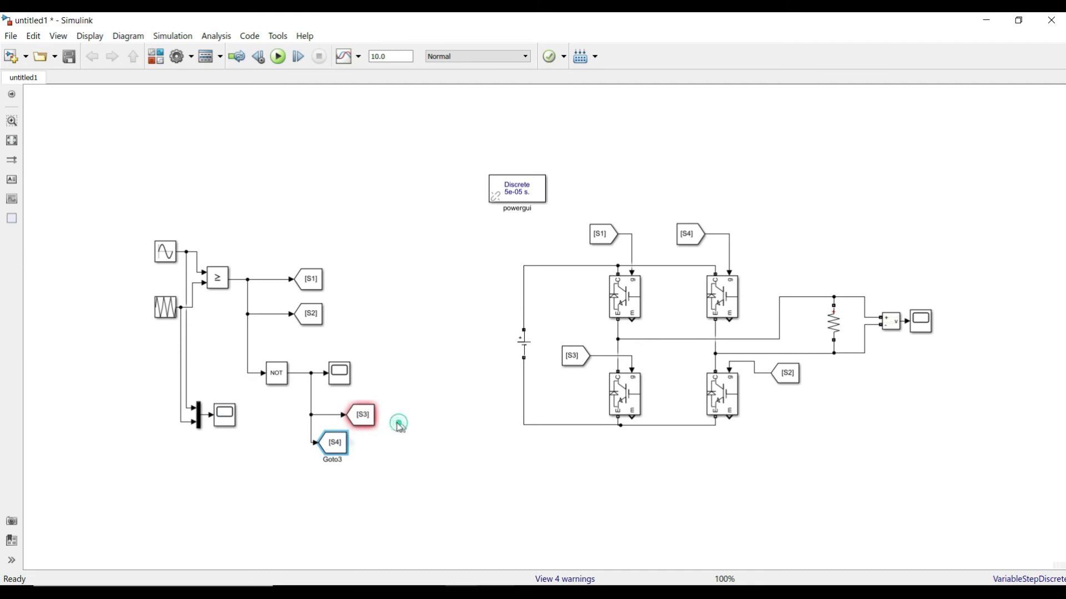
Step: Replace the S3 Goto block with a copy of the S2 Goto block and set its tag to S3
{"action": "left_click", "coordinate": [365, 417]}
{"action": "key", "text": "Delete"}
{"action": "left_click_drag", "start_coordinate": [315, 323], "coordinate": [379, 419]}
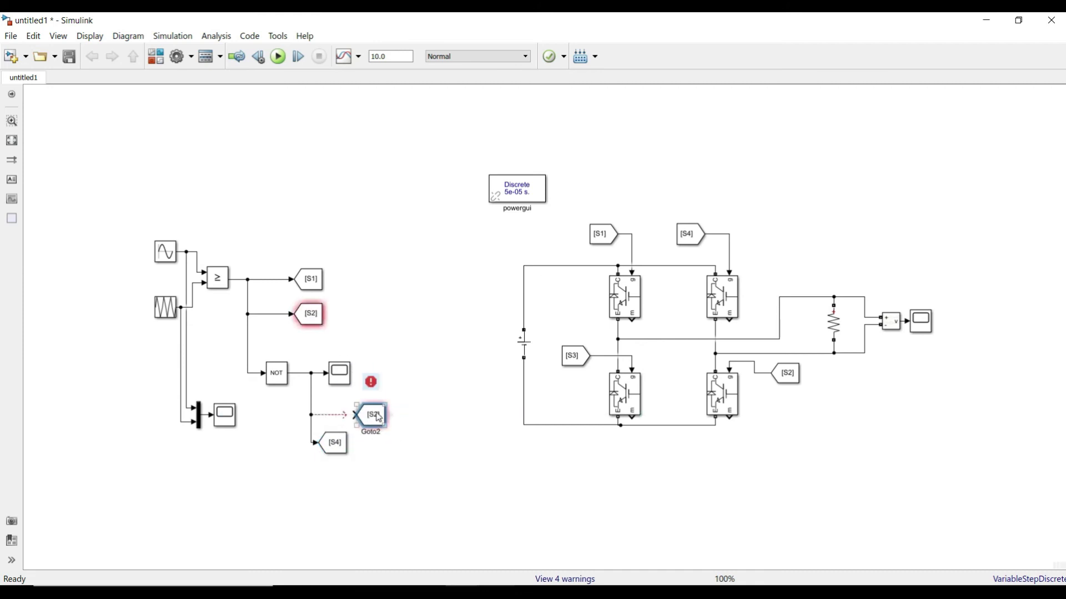
{"action": "double_click", "coordinate": [379, 418]}
{"action": "type", "text": "s3"}
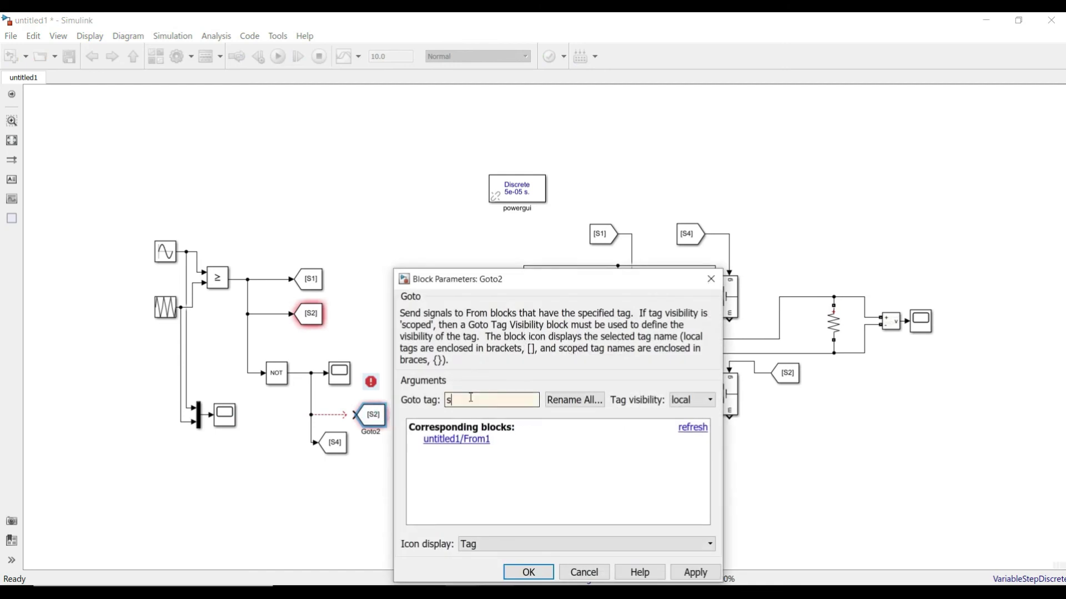
{"action": "key", "text": "BackSpace"}
{"action": "key", "text": "BackSpace"}
{"action": "type", "text": "S3"}
{"action": "key", "text": "Return"}
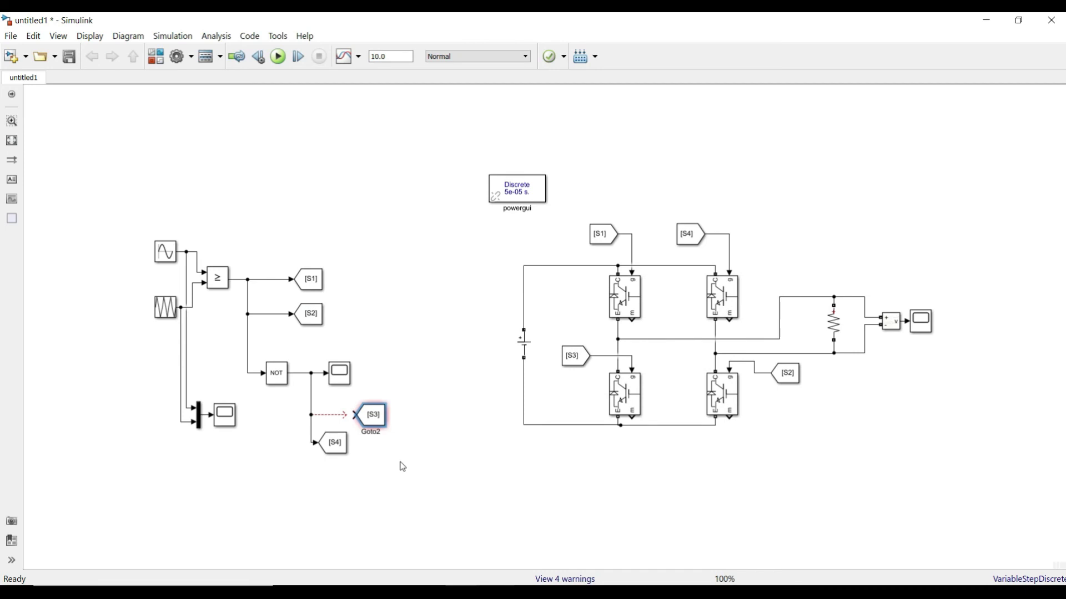
Step: Reposition the S3 and S4 Goto blocks beside the NOT output and connect the new S3 block to its branch
{"action": "left_click_drag", "start_coordinate": [345, 414], "coordinate": [358, 461]}
{"action": "left_click", "coordinate": [382, 417]}
{"action": "left_click", "coordinate": [321, 307]}
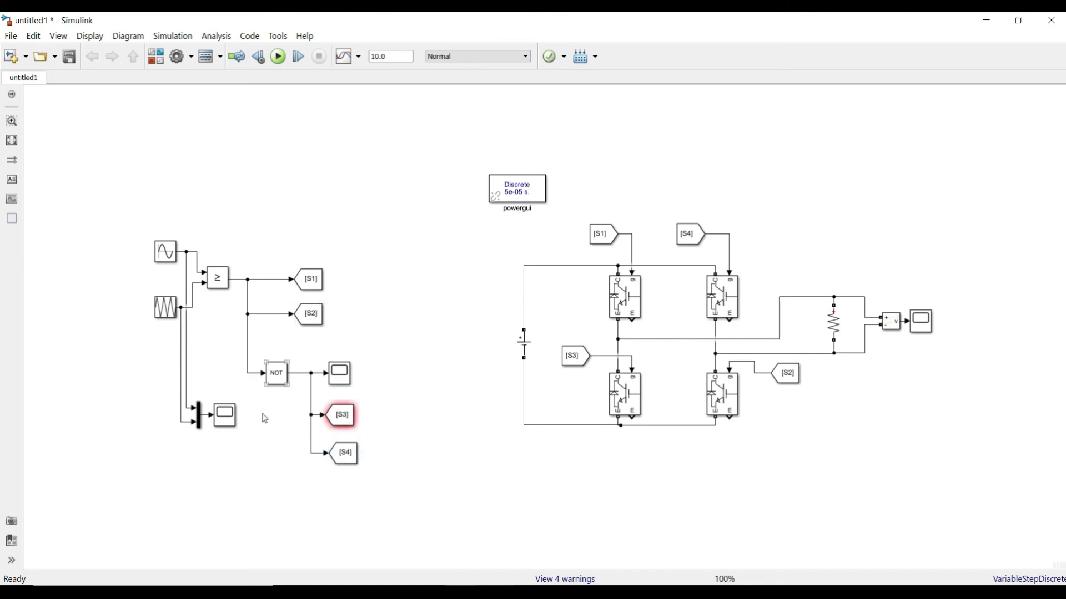
Step: Move the NOT-output Scope to the right and set its number of input ports to 2
{"action": "double_click", "coordinate": [386, 344]}
{"action": "left_click_drag", "start_coordinate": [343, 379], "coordinate": [380, 378]}
{"action": "key", "text": "ctrl+t"}
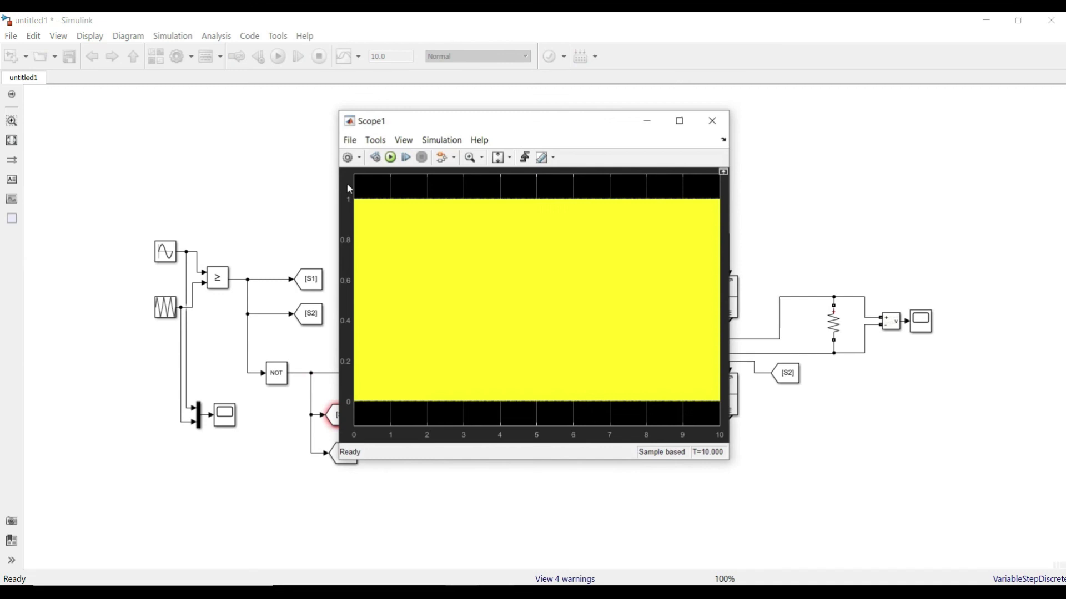
{"action": "left_click", "coordinate": [360, 158]}
{"action": "left_click", "coordinate": [362, 180]}
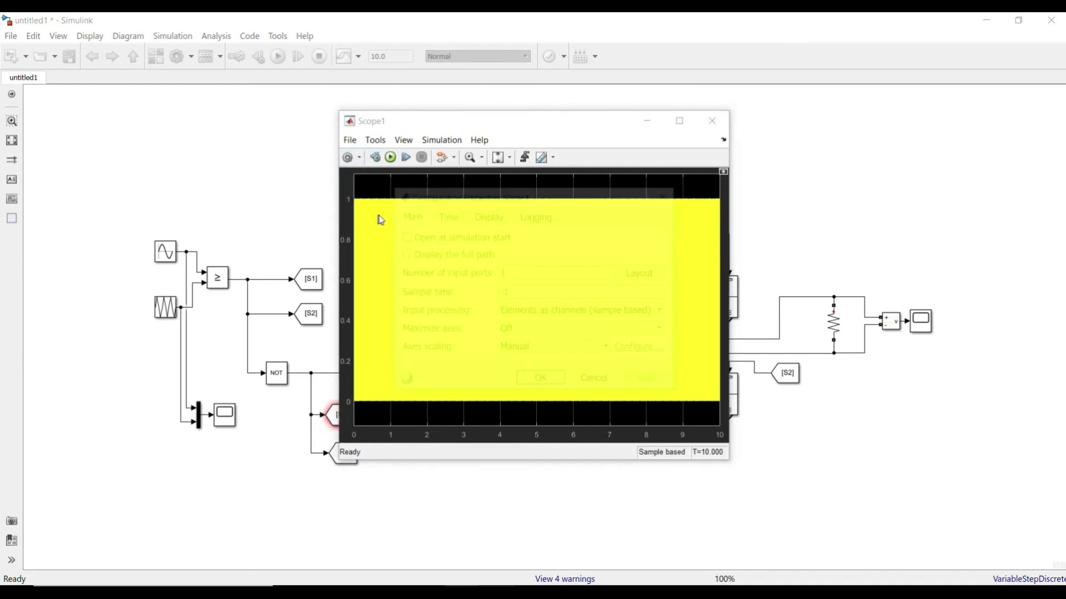
{"action": "double_click", "coordinate": [507, 266]}
{"action": "type", "text": "2"}
{"action": "left_click", "coordinate": [542, 382]}
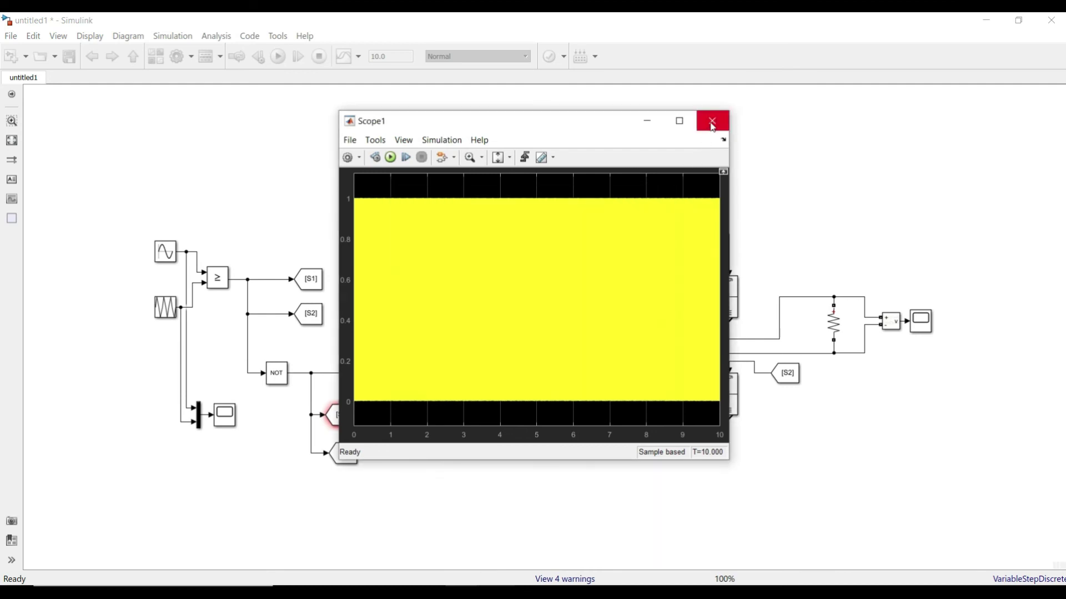
{"action": "left_click", "coordinate": [712, 120]}
Step: Rewire the two-input Scope so it receives the S2 gate signal on the first port and the NOT output on the second
{"action": "left_click", "coordinate": [353, 373]}
{"action": "left_click", "coordinate": [356, 373]}
{"action": "key", "text": "Delete"}
{"action": "mouse_move", "coordinate": [360, 382]}
{"action": "left_mouse_down"}
{"action": "mouse_move", "coordinate": [311, 380]}
{"action": "mouse_move", "coordinate": [364, 371]}
{"action": "mouse_move", "coordinate": [282, 312]}
{"action": "left_mouse_up"}
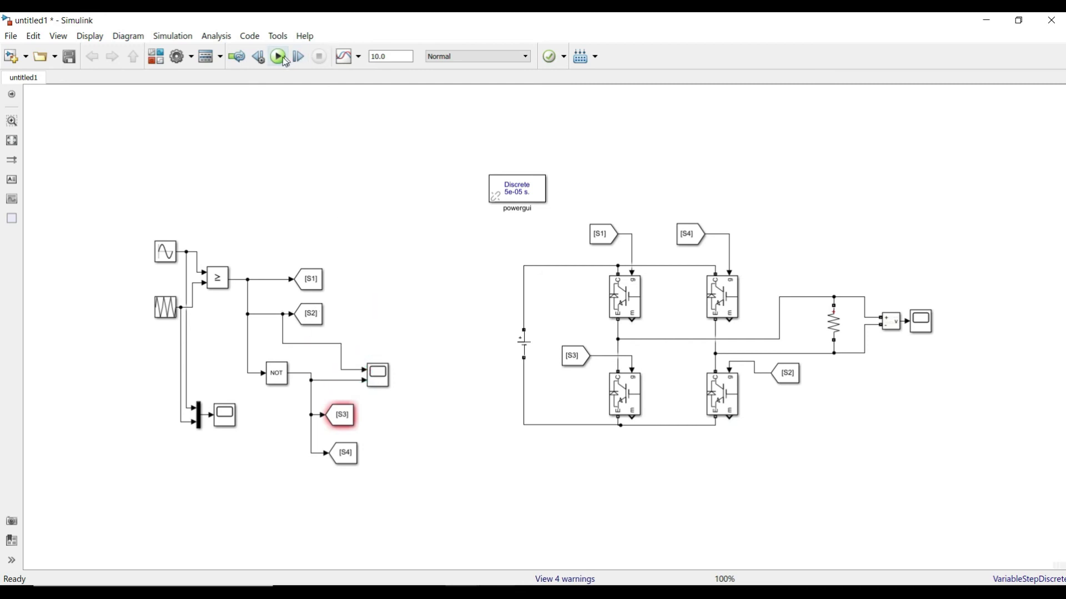
Step: Run the simulation and arrange the gate-signal Scope in two stacked displays in a maximized window
{"action": "left_click", "coordinate": [278, 57]}
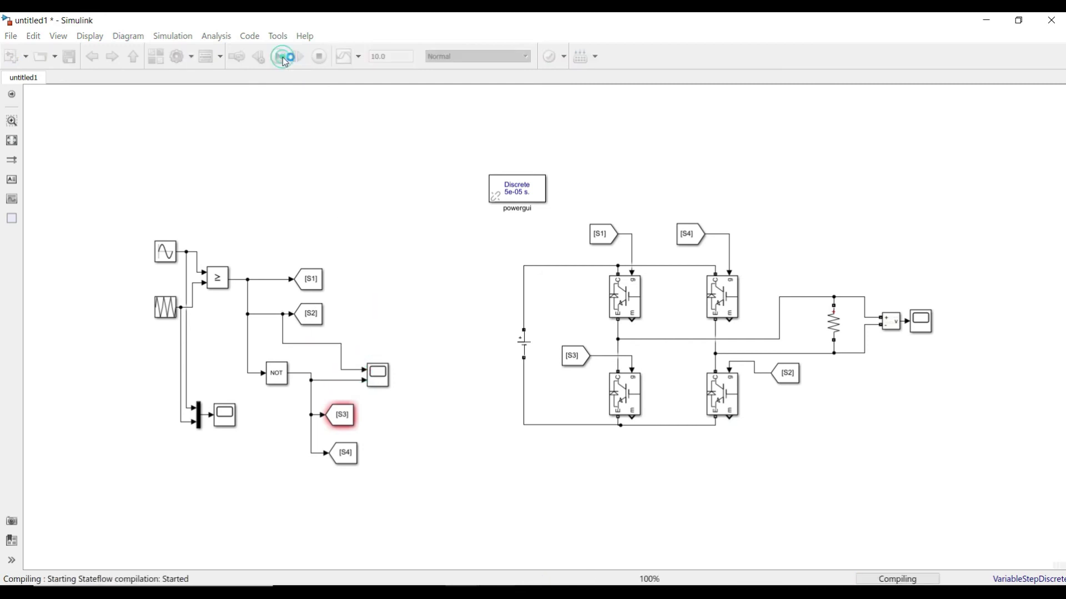
{"action": "double_click", "coordinate": [382, 383]}
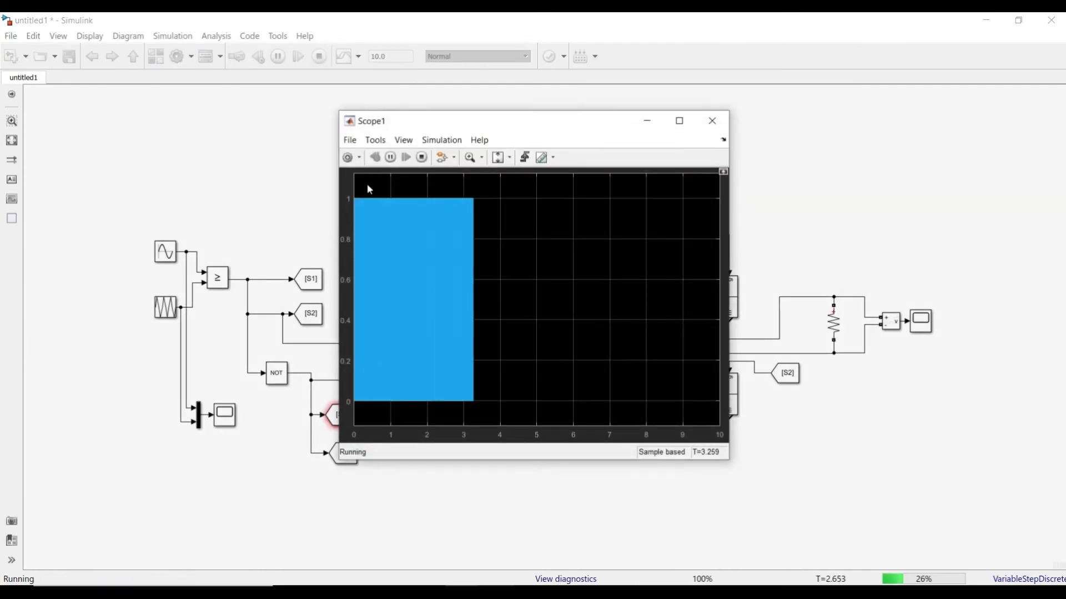
{"action": "left_click", "coordinate": [350, 207]}
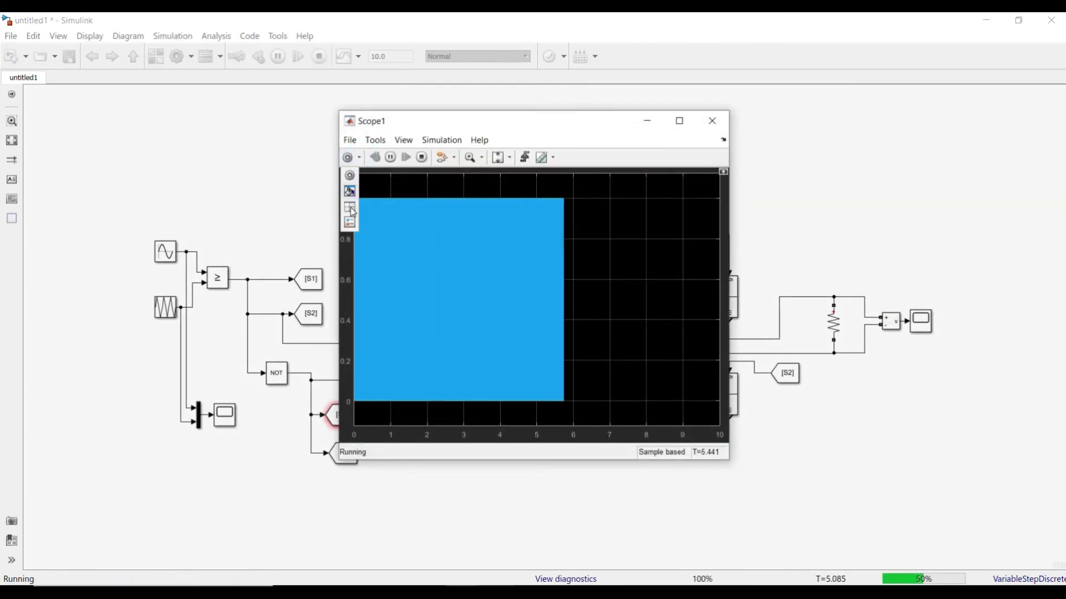
{"action": "left_click", "coordinate": [362, 216]}
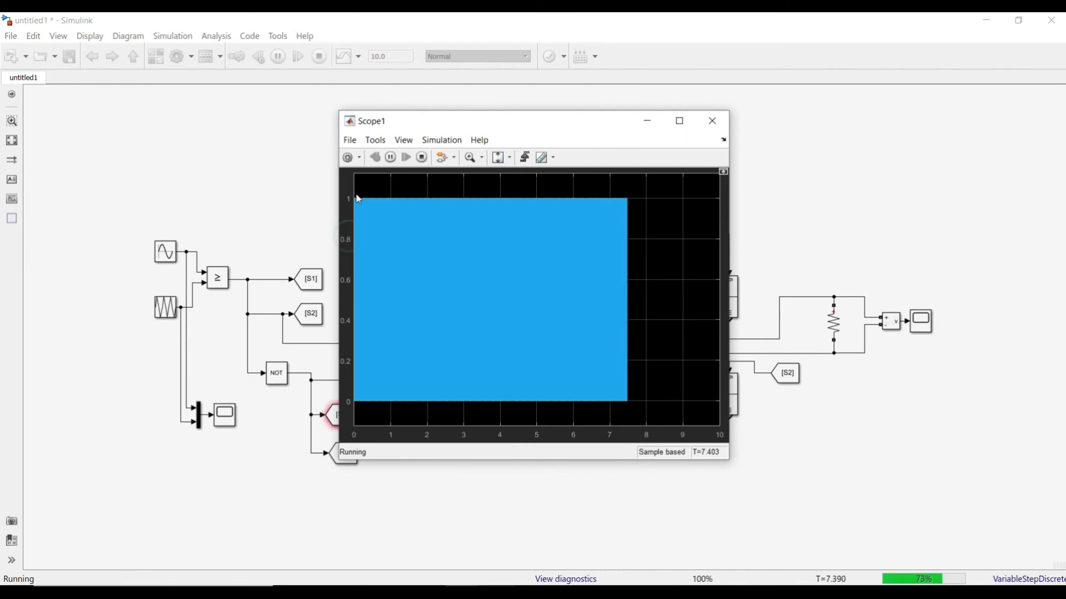
{"action": "left_click", "coordinate": [360, 157]}
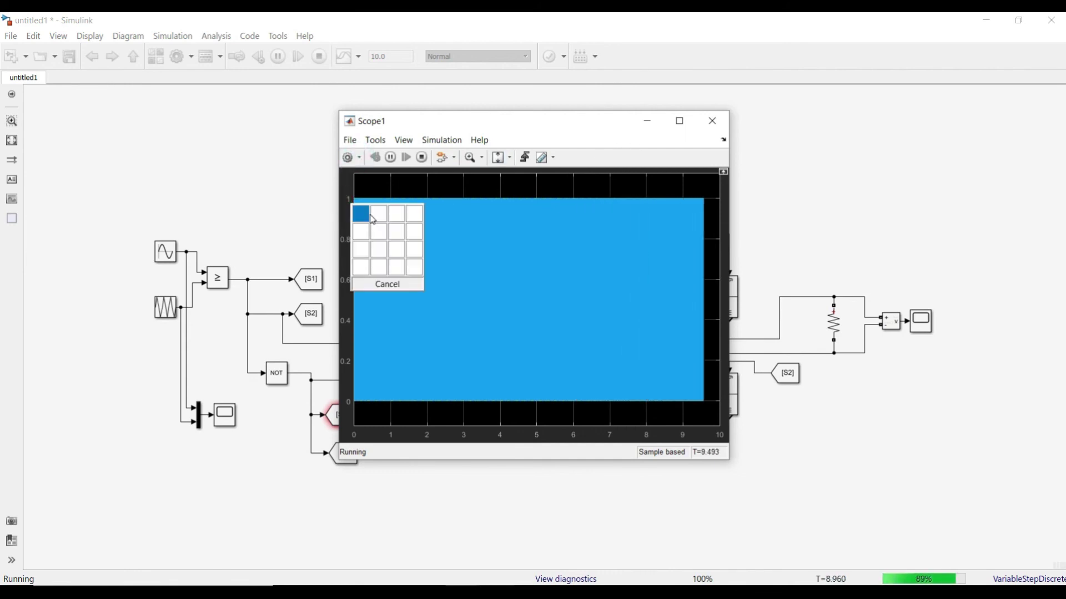
{"action": "left_click", "coordinate": [364, 228]}
{"action": "left_click", "coordinate": [679, 121]}
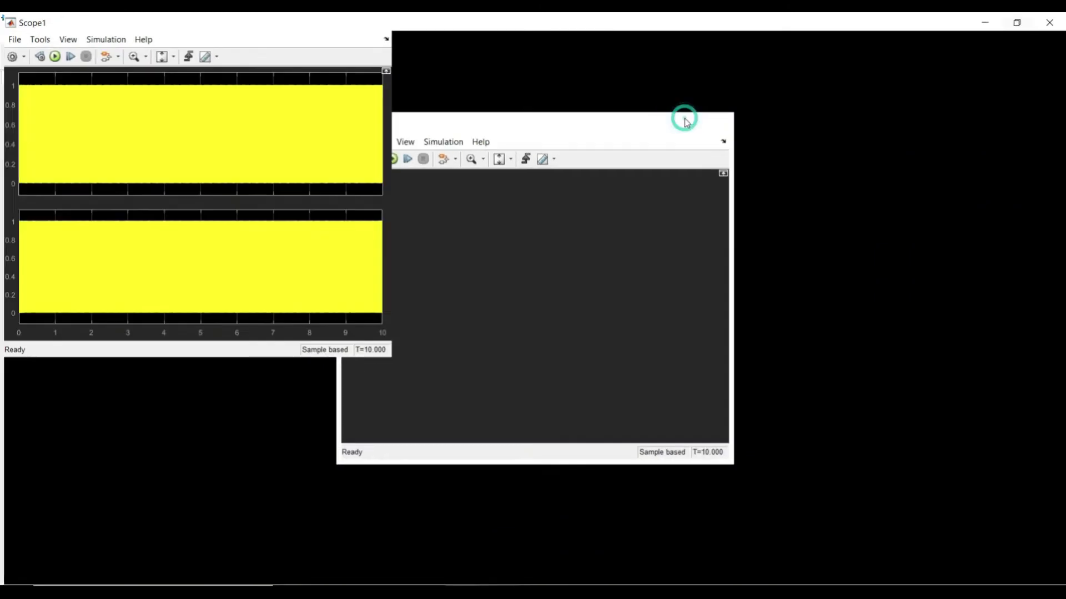
Step: Zoom both gate-signal displays along the time axis to compare the direct and inverted pulses, and close the Scope
{"action": "left_click", "coordinate": [143, 54]}
{"action": "left_click", "coordinate": [134, 72]}
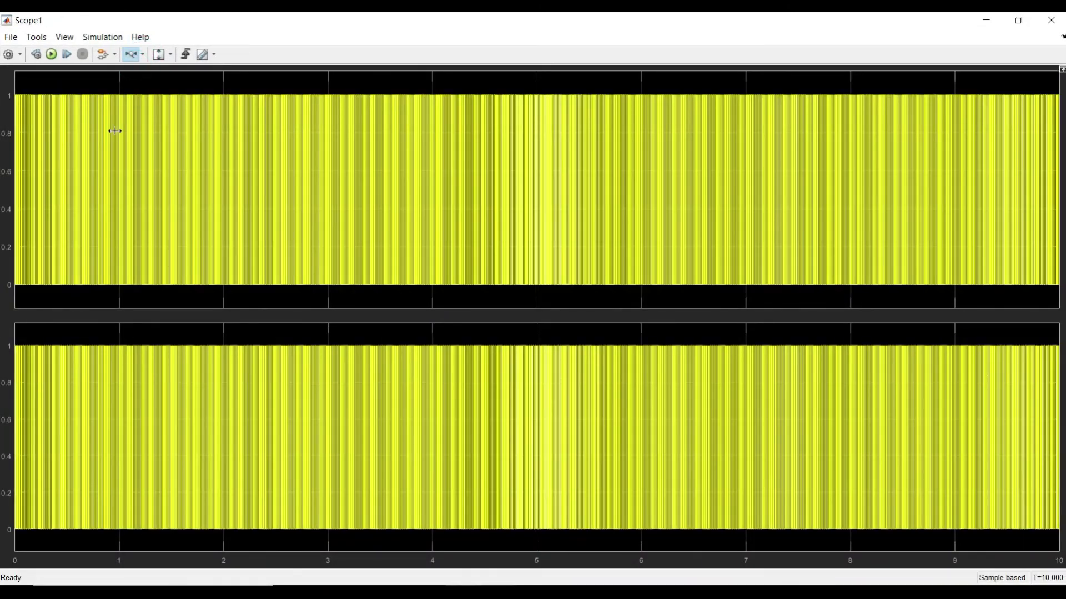
{"action": "left_click_drag", "start_coordinate": [107, 134], "coordinate": [182, 138]}
{"action": "left_click", "coordinate": [180, 140]}
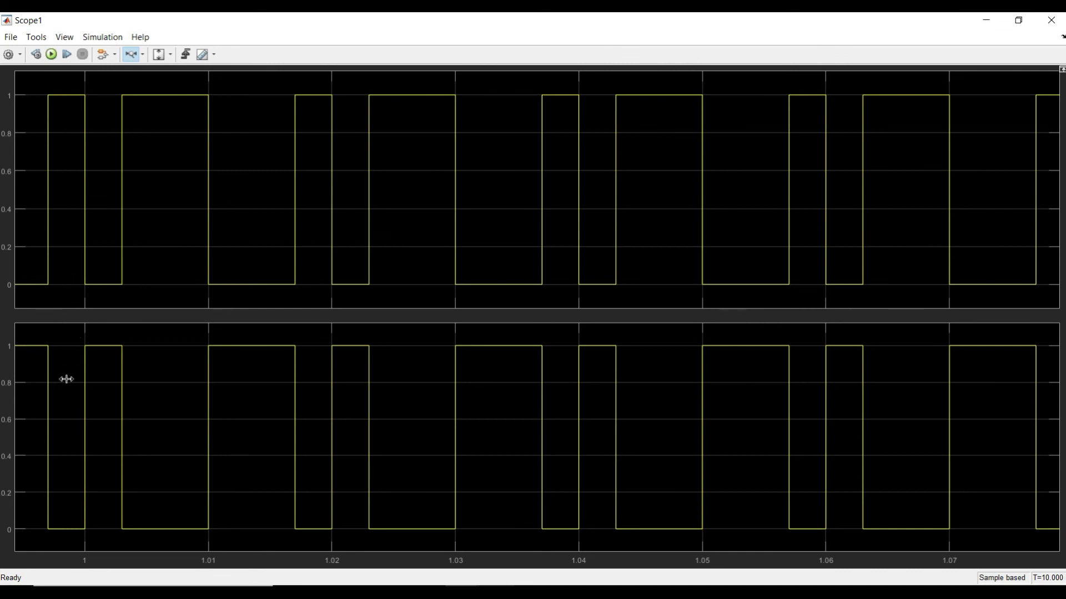
{"action": "left_click", "coordinate": [1052, 21]}
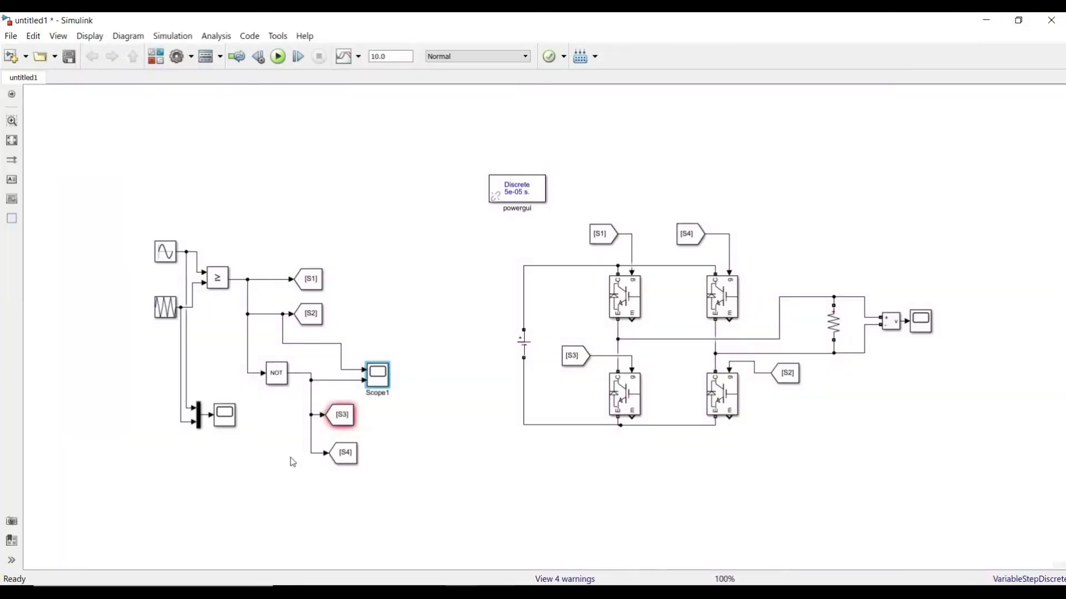
Step: Reopen the Mux Scope and zoom in on the first few periods of the sine and triangle signals
{"action": "double_click", "coordinate": [224, 414]}
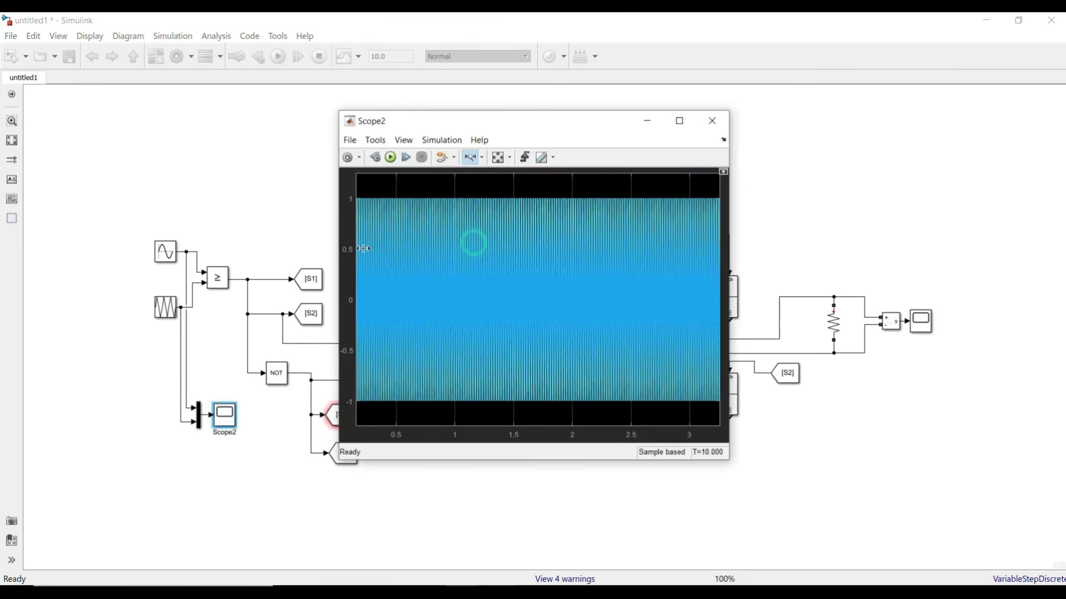
{"action": "left_click_drag", "start_coordinate": [463, 270], "coordinate": [440, 307]}
{"action": "left_click_drag", "start_coordinate": [357, 307], "coordinate": [466, 307]}
{"action": "left_click_drag", "start_coordinate": [425, 307], "coordinate": [550, 307]}
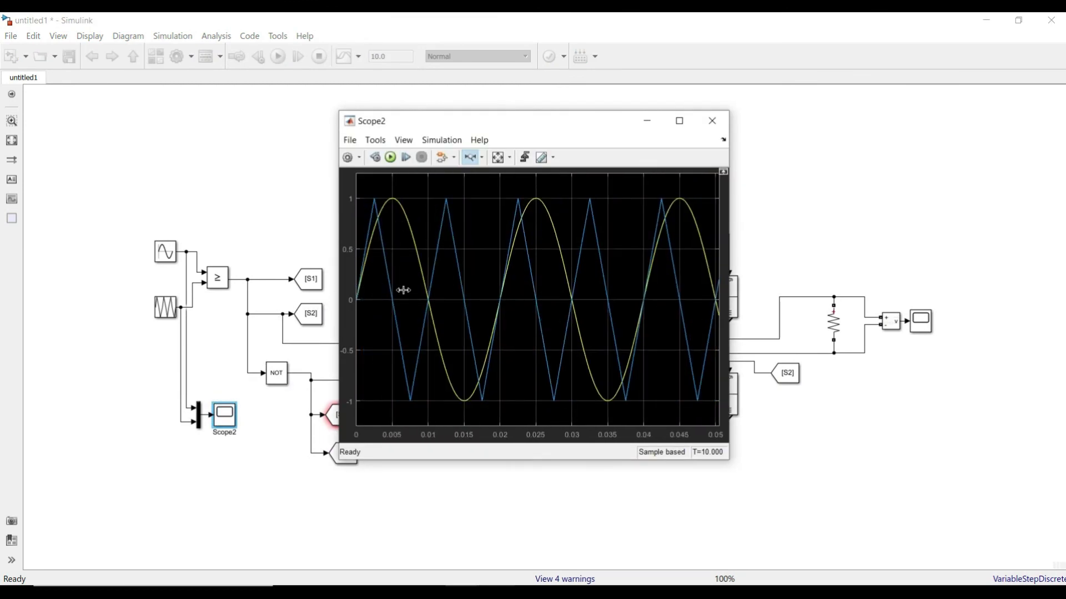
{"action": "left_click", "coordinate": [713, 120]}
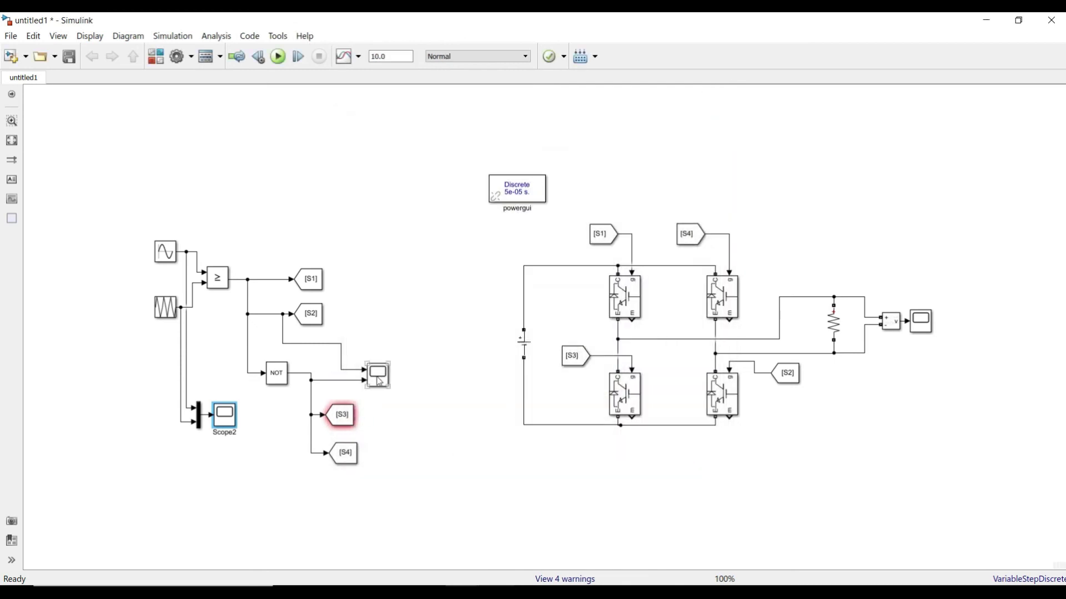
Step: Connect a copy of the two-input Scope to the Mux output and set its number of input ports to 3
{"action": "left_click_drag", "start_coordinate": [380, 383], "coordinate": [204, 416]}
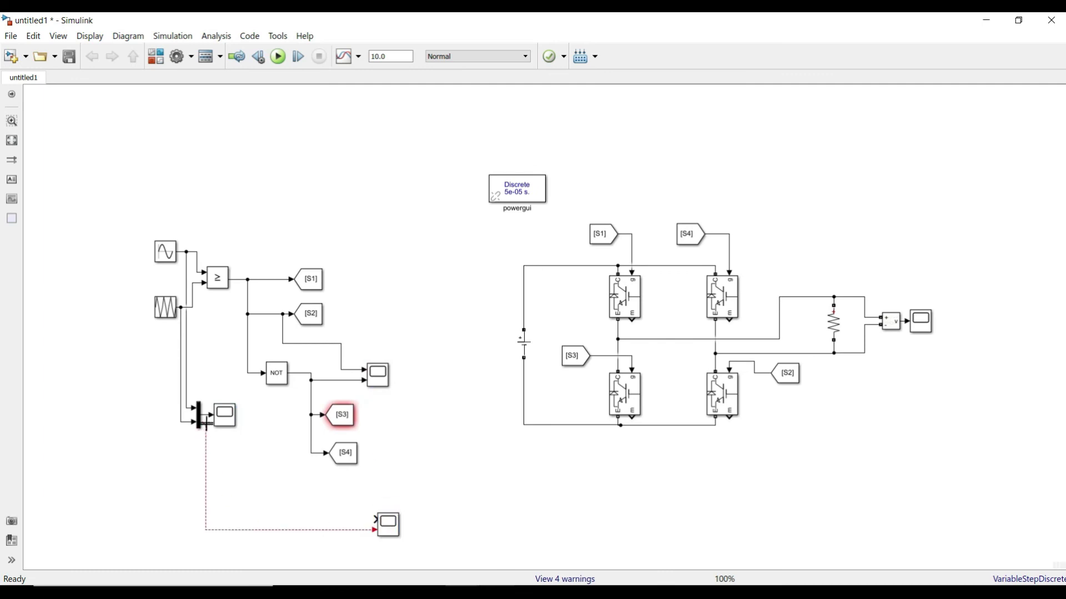
{"action": "double_click", "coordinate": [389, 528]}
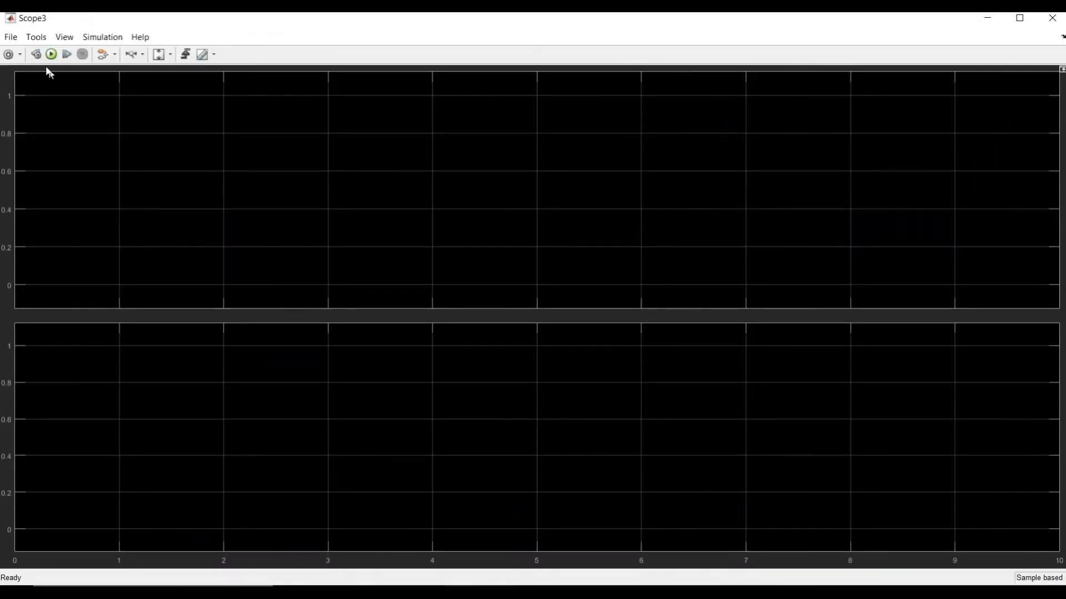
{"action": "left_click", "coordinate": [19, 54]}
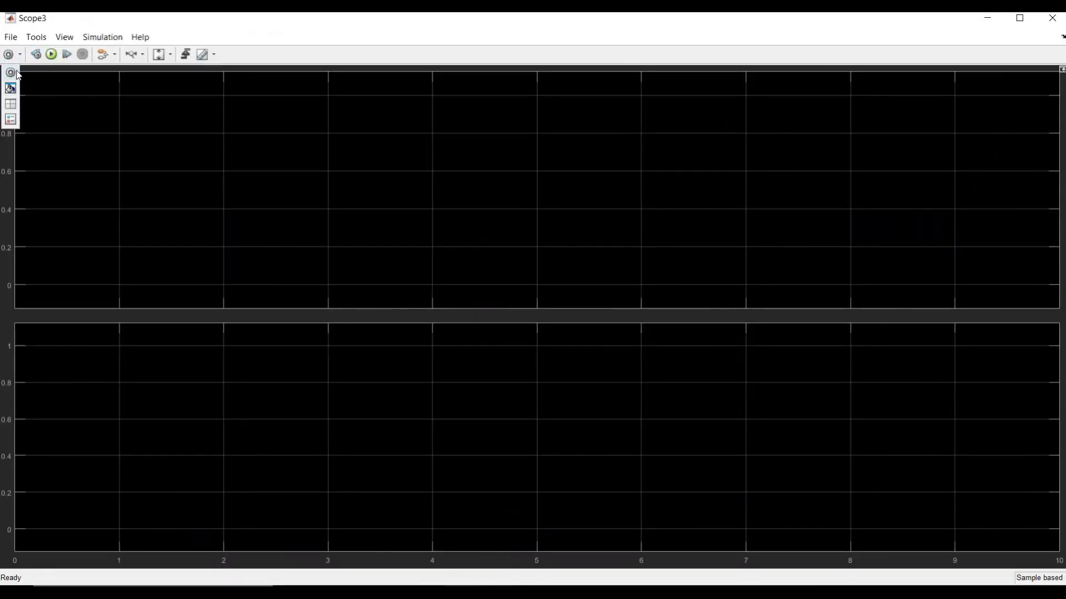
{"action": "left_click", "coordinate": [17, 73]}
{"action": "double_click", "coordinate": [531, 274]}
{"action": "type", "text": "3"}
{"action": "left_click", "coordinate": [541, 382]}
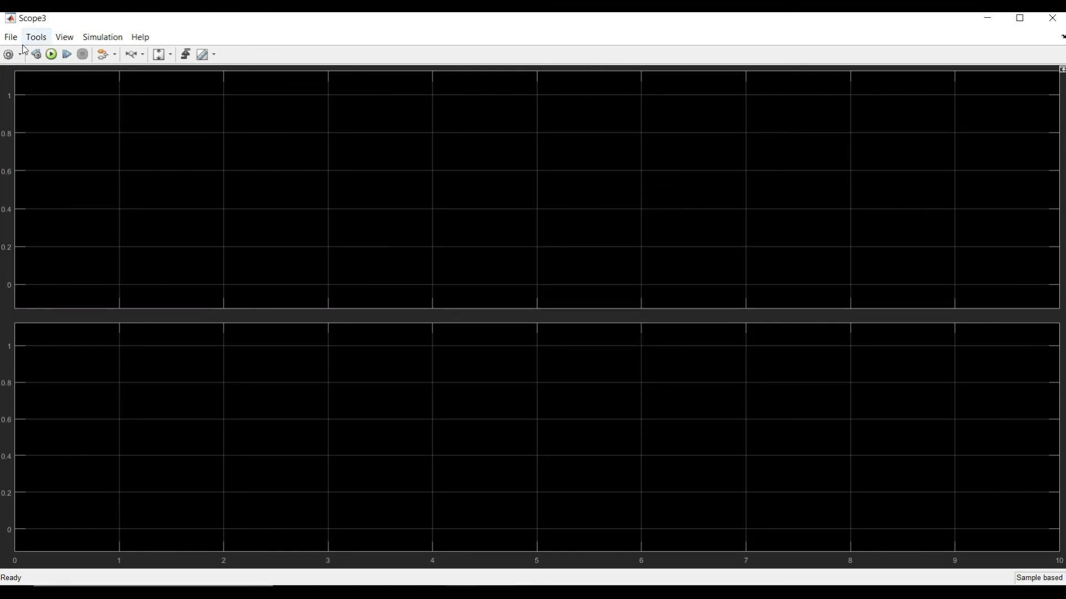
Step: Arrange the three-input Scope in three vertically stacked displays and close its window
{"action": "left_click", "coordinate": [21, 54]}
{"action": "left_click", "coordinate": [16, 101]}
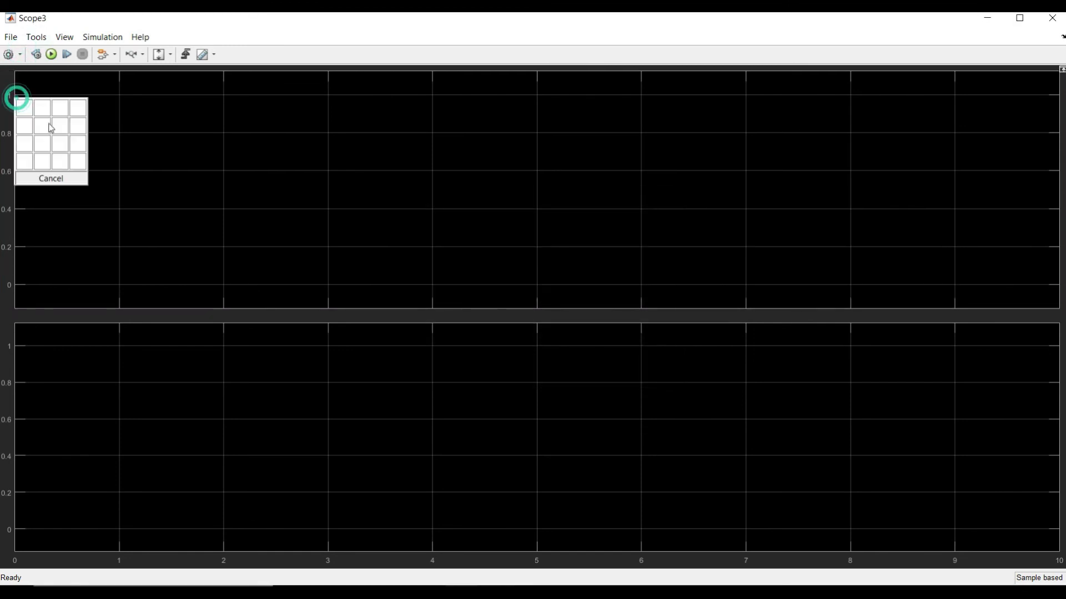
{"action": "left_click", "coordinate": [24, 144]}
{"action": "left_click", "coordinate": [1053, 18]}
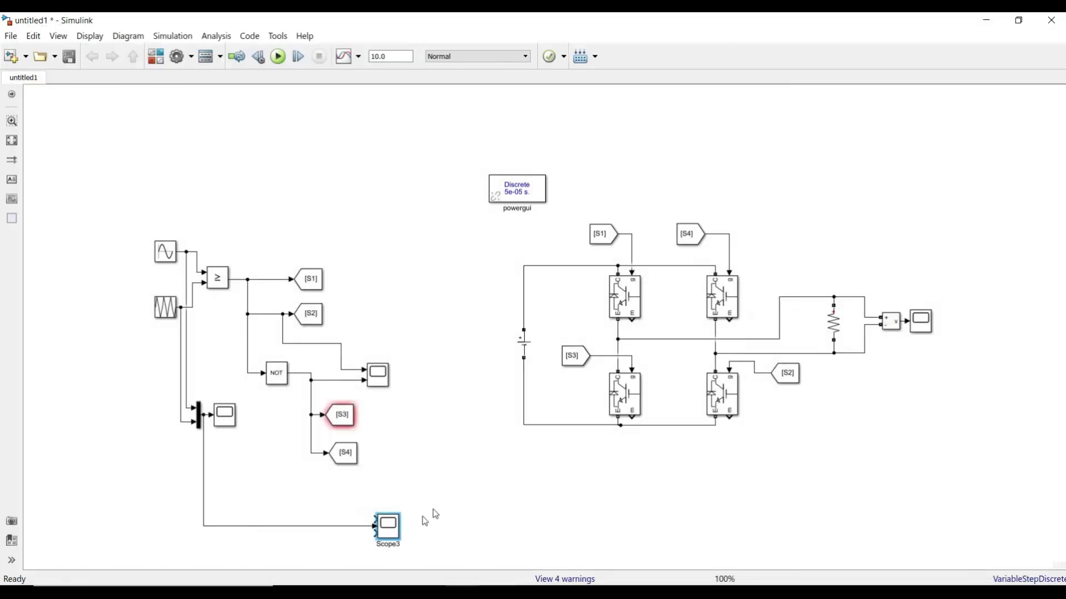
Step: Delete the signal line between the Mux output and the three-input Scope
{"action": "left_click", "coordinate": [328, 526]}
{"action": "key", "text": "Delete"}
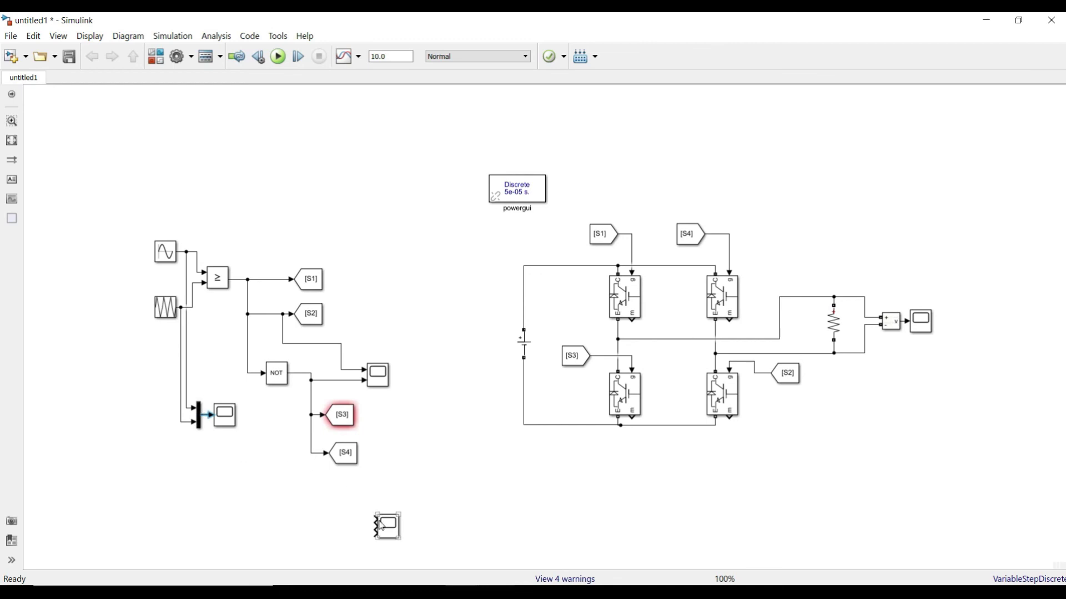
Step: Enlarge the three-input Scope and wire the Mux output, the comparator signal and the NOT output to its inputs
{"action": "left_click", "coordinate": [396, 533]}
{"action": "left_click_drag", "start_coordinate": [403, 515], "coordinate": [429, 483]}
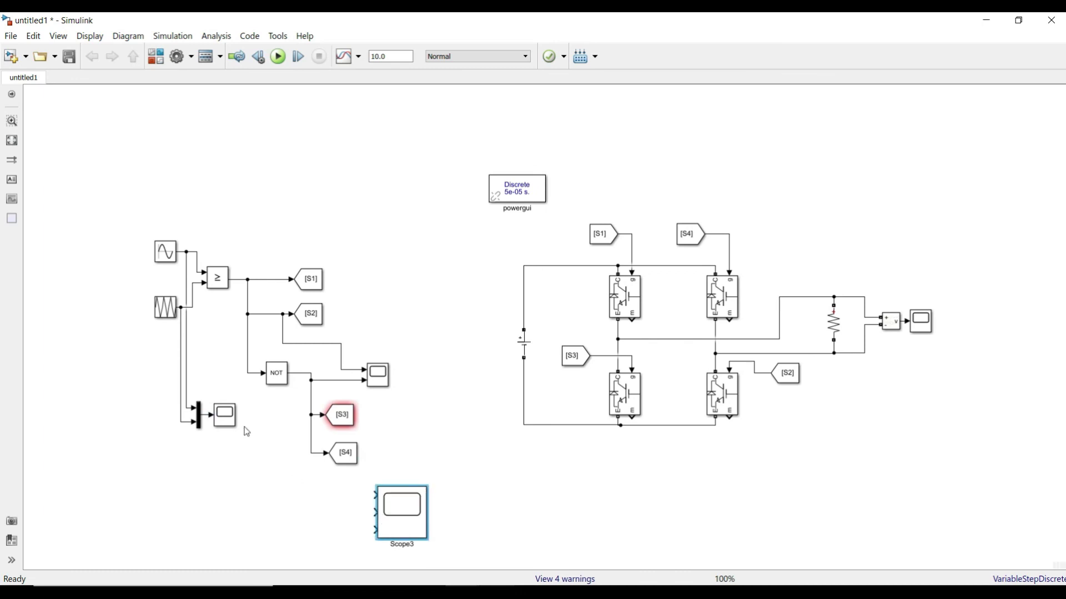
{"action": "mouse_move", "coordinate": [205, 414]}
{"action": "left_mouse_down"}
{"action": "mouse_move", "coordinate": [383, 489]}
{"action": "mouse_move", "coordinate": [349, 370]}
{"action": "left_mouse_up"}
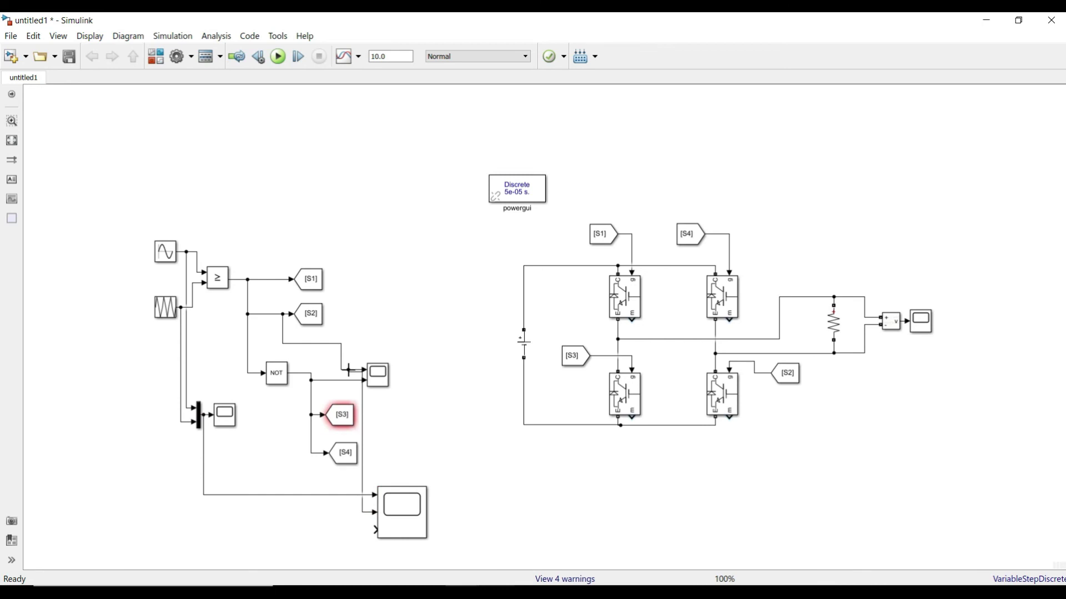
{"action": "left_click_drag", "start_coordinate": [377, 532], "coordinate": [344, 380]}
Step: Run the simulation, rescale the three-input Scope's axes and zoom in on a few periods of the carrier, reference and gate signals
{"action": "left_click", "coordinate": [278, 57]}
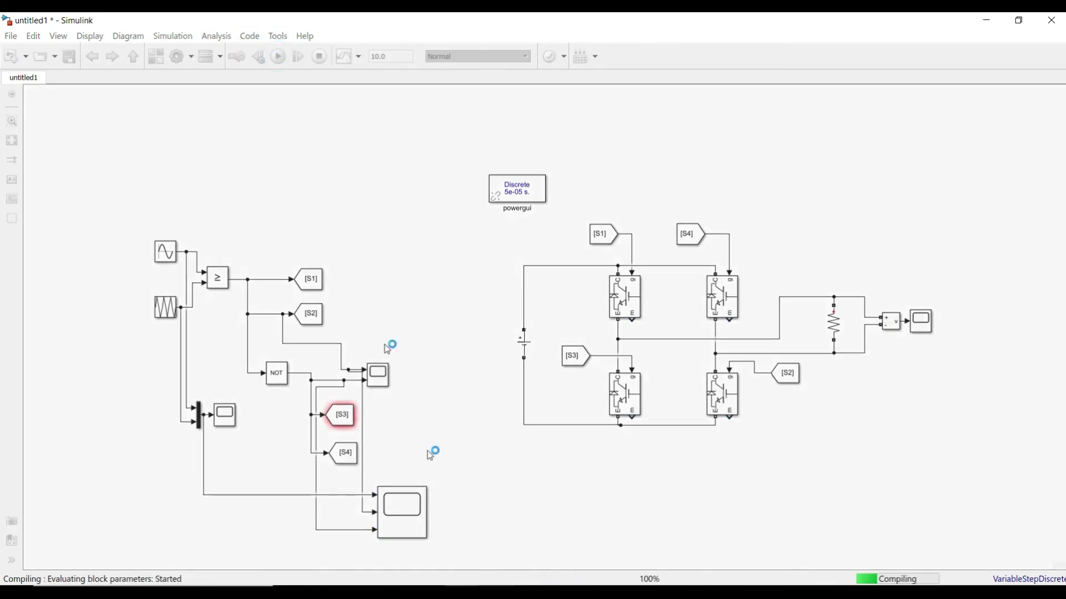
{"action": "double_click", "coordinate": [408, 528]}
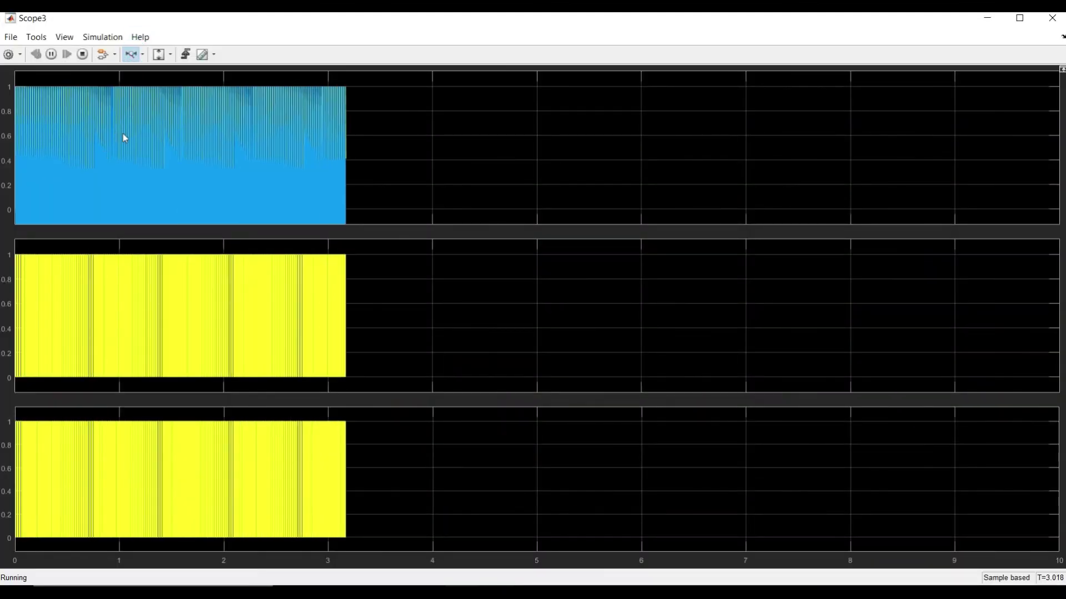
{"action": "left_click_drag", "start_coordinate": [78, 131], "coordinate": [124, 131]}
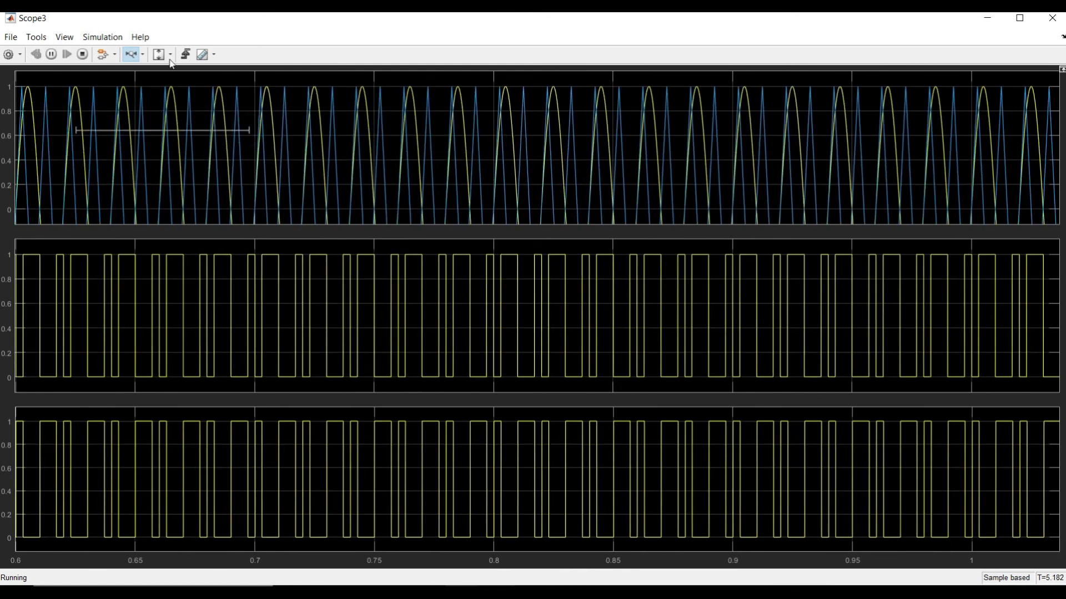
{"action": "left_click", "coordinate": [171, 54]}
{"action": "left_click", "coordinate": [159, 88]}
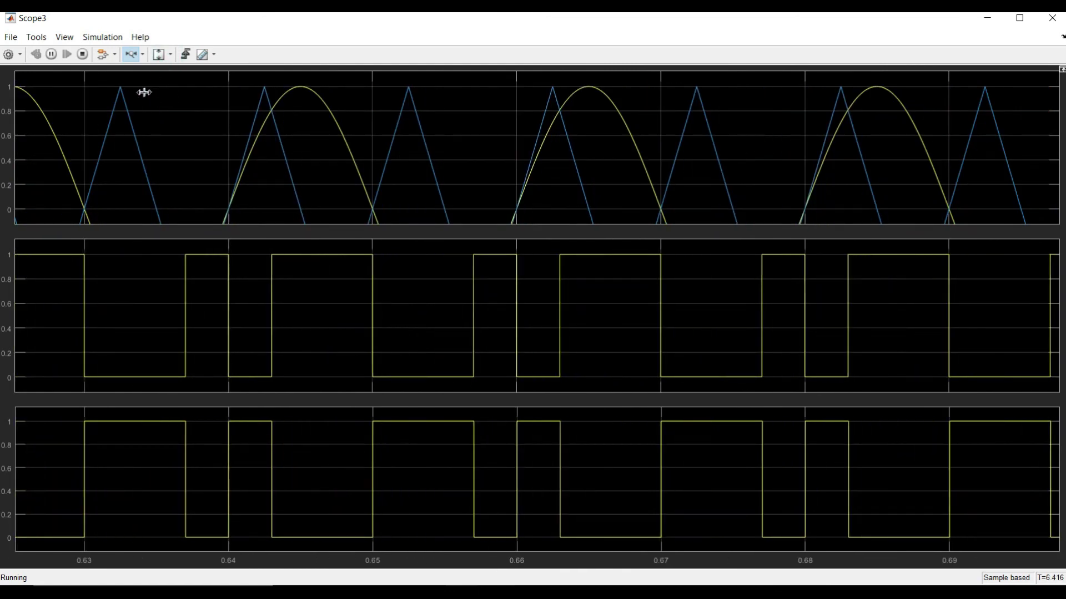
{"action": "double_click", "coordinate": [144, 92]}
{"action": "mouse_move", "coordinate": [97, 137]}
{"action": "left_mouse_down"}
{"action": "mouse_move", "coordinate": [166, 137]}
{"action": "mouse_move", "coordinate": [52, 137]}
{"action": "left_mouse_up"}
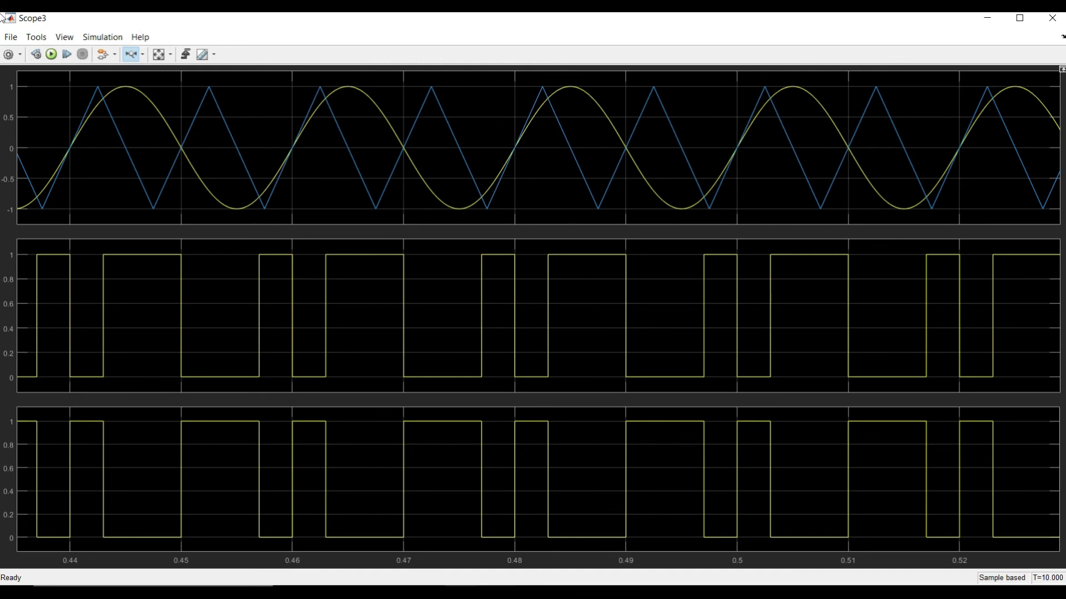
{"action": "left_click", "coordinate": [1051, 18]}
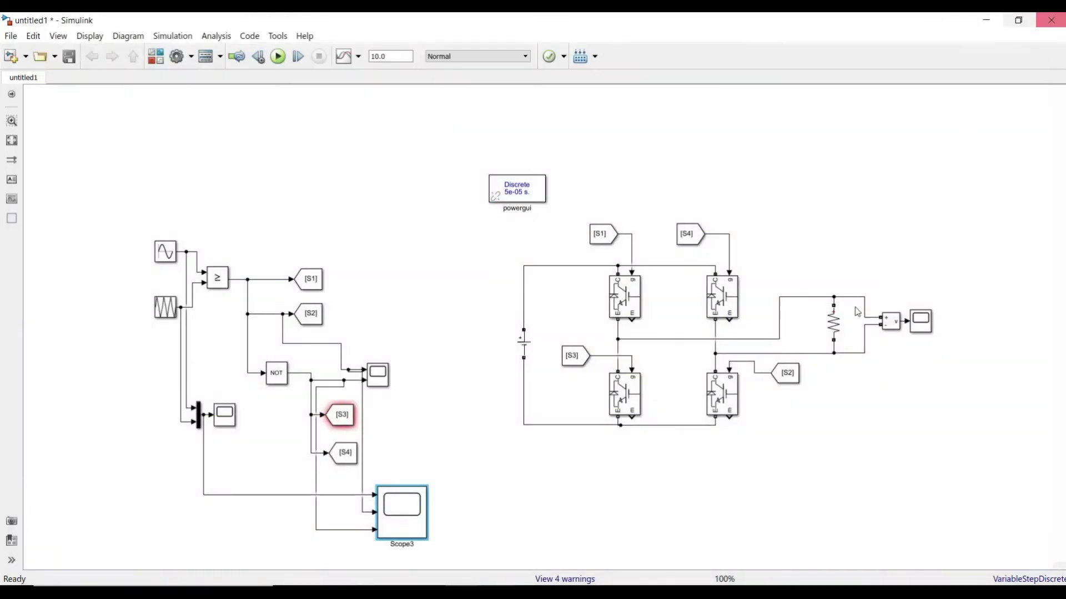
Step: Examine the inverter's output voltage in the load Scope by zooming along the time axis to individual pulses
{"action": "double_click", "coordinate": [926, 321]}
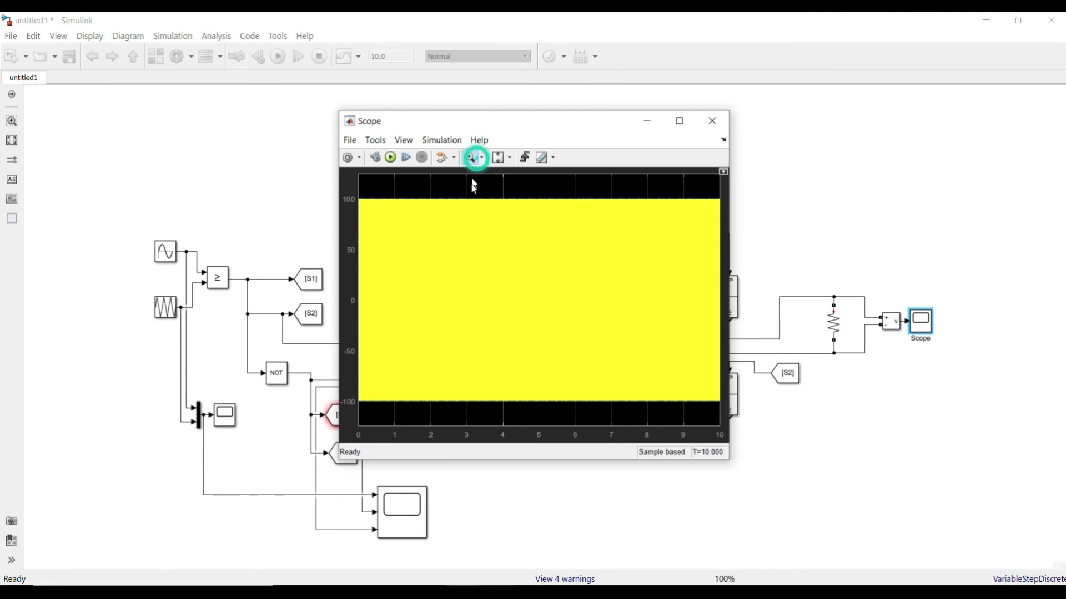
{"action": "left_click", "coordinate": [481, 158]}
{"action": "left_click", "coordinate": [473, 175]}
{"action": "left_click", "coordinate": [476, 335]}
{"action": "left_click", "coordinate": [530, 305]}
{"action": "left_click", "coordinate": [407, 306]}
{"action": "left_click", "coordinate": [512, 306]}
{"action": "left_click", "coordinate": [411, 305]}
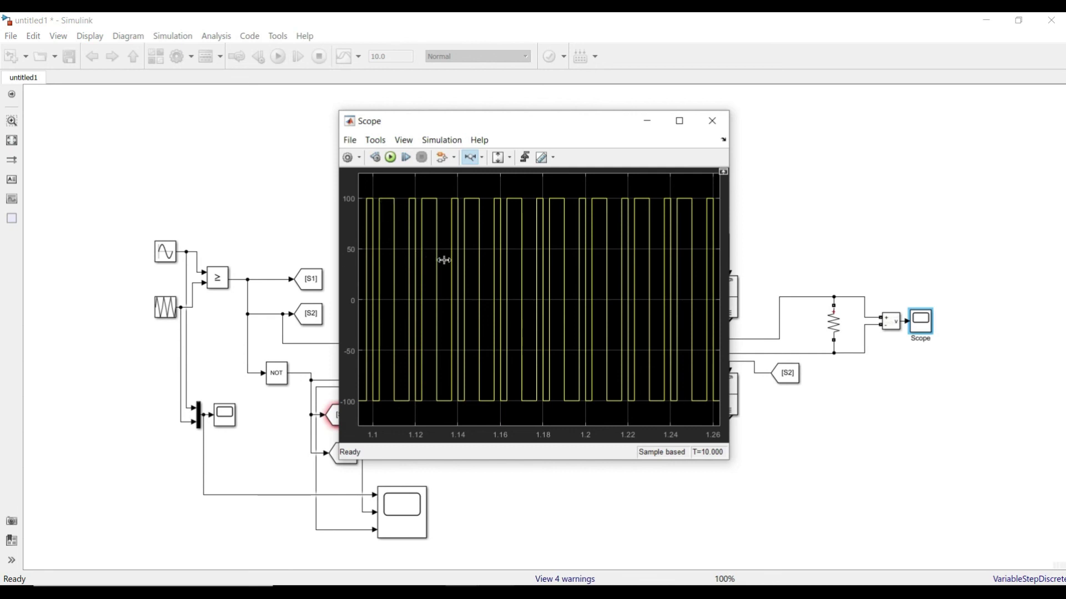
{"action": "scroll", "coordinate": [440, 257], "scroll_direction": "up", "scroll_amount": 3}
{"action": "left_click", "coordinate": [713, 117]}
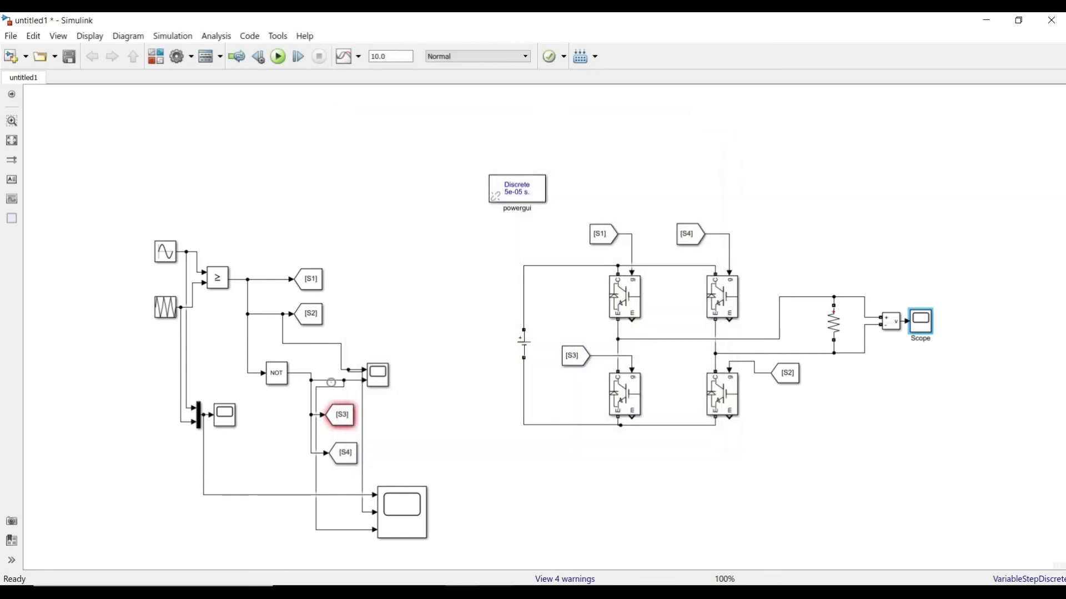
Step: Inspect the issue flagged on the S3 Goto block and check the matching S3 From block in the bridge
{"action": "left_click", "coordinate": [341, 415]}
{"action": "left_click", "coordinate": [422, 402]}
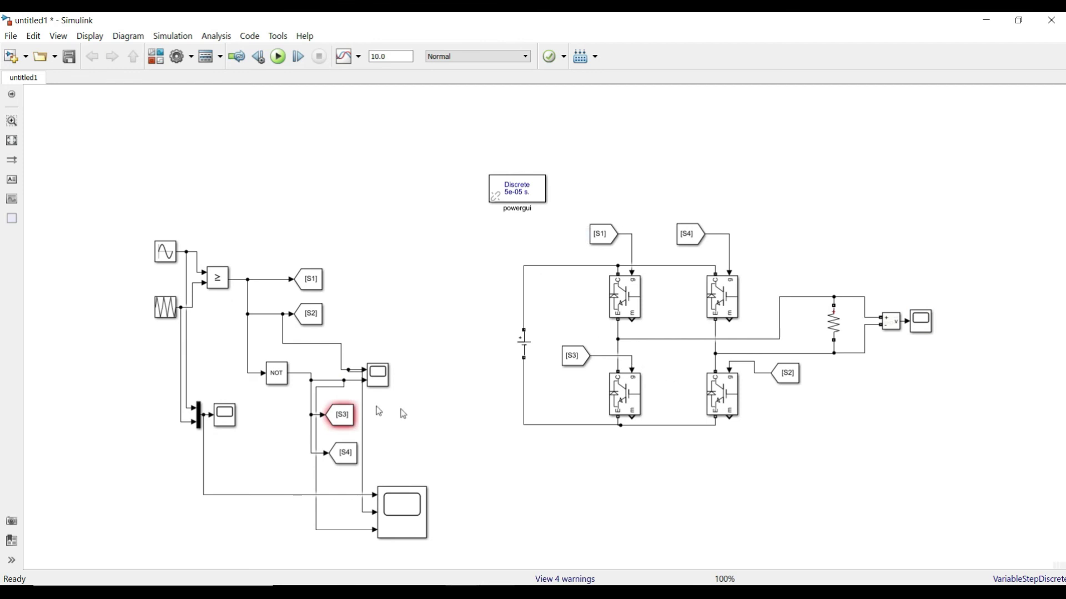
{"action": "left_click", "coordinate": [340, 415]}
{"action": "mouse_move", "coordinate": [344, 387]}
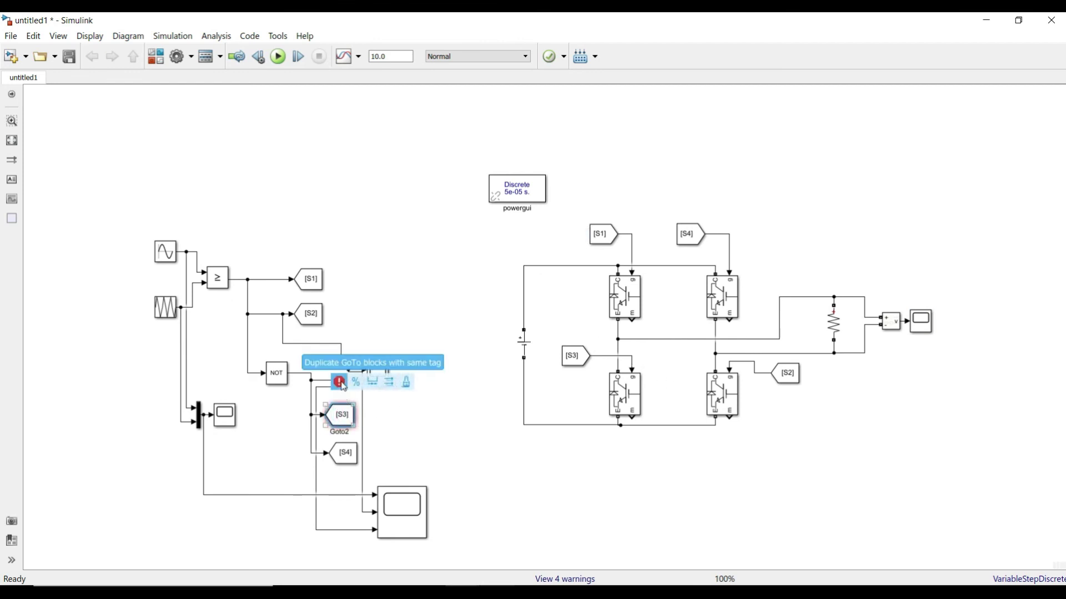
{"action": "left_click", "coordinate": [423, 294]}
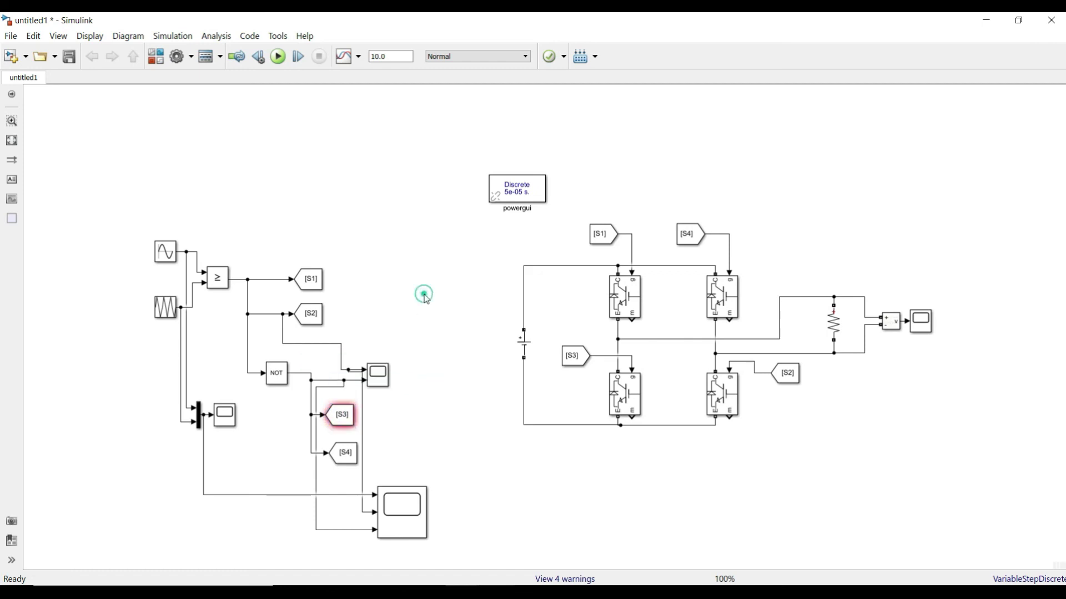
{"action": "left_click", "coordinate": [572, 357]}
{"action": "left_click", "coordinate": [362, 276]}
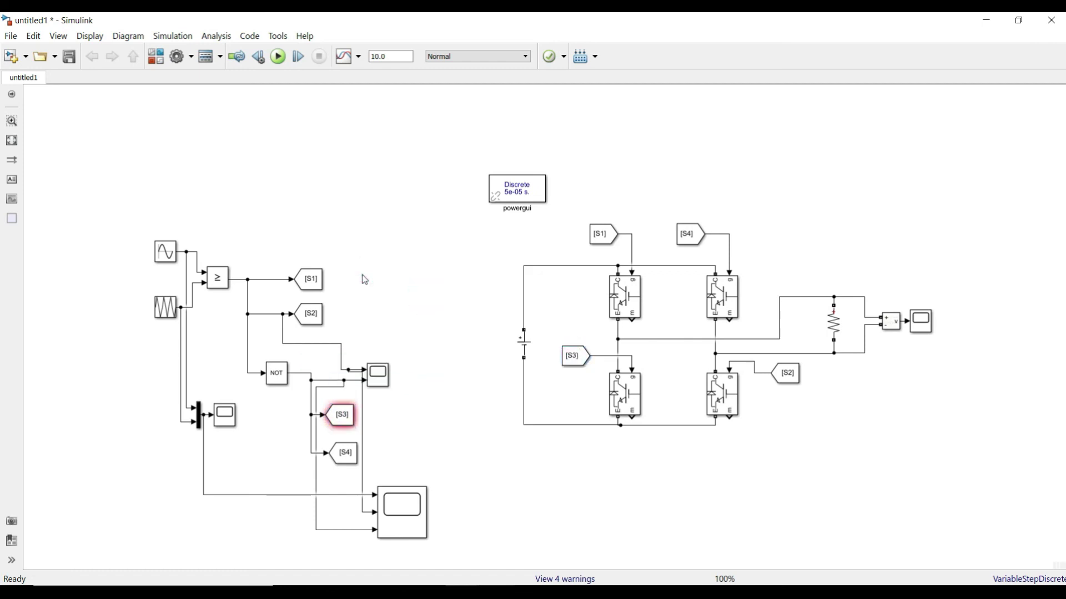